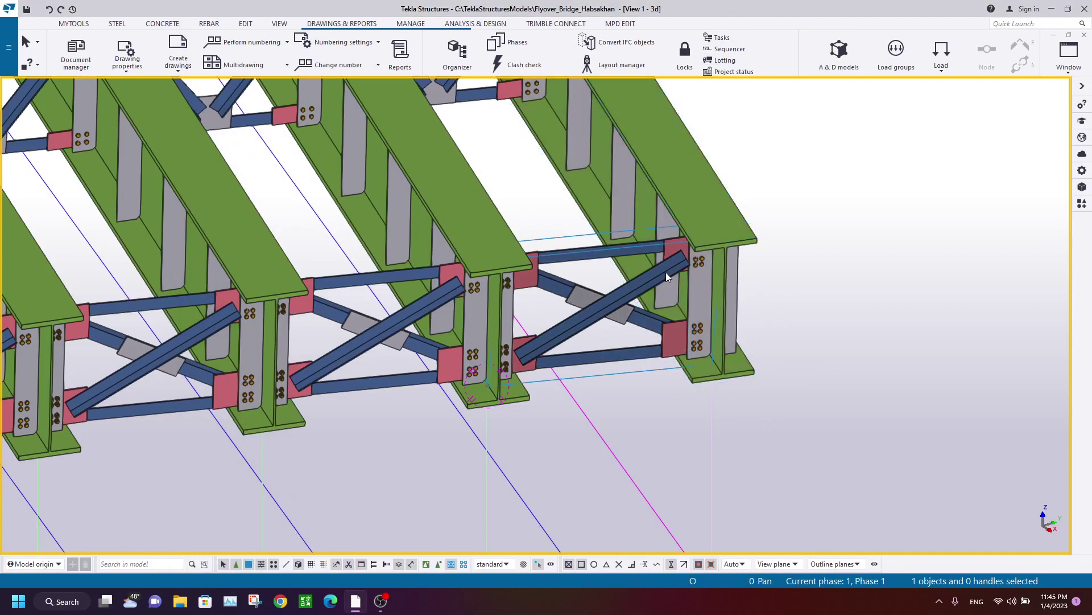
Make whole assemblies selectable for work on the cross-frame between the two outermost girders
{"action": "middle_click_drag", "start_coordinate": [666, 276], "coordinate": [542, 333]}
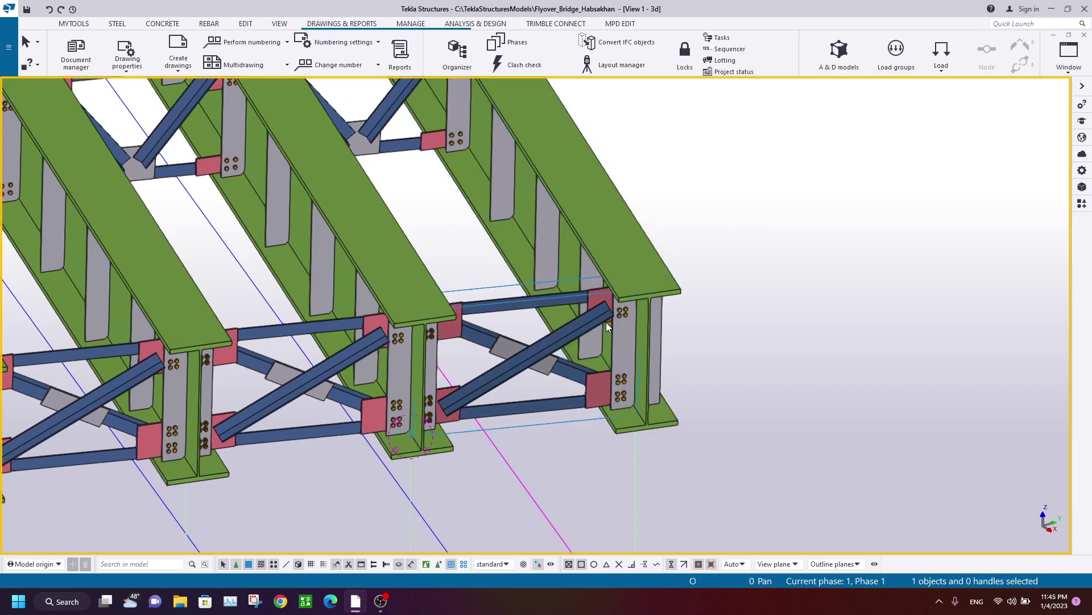
{"action": "scroll", "coordinate": [516, 312], "scroll_direction": "up", "scroll_amount": 3}
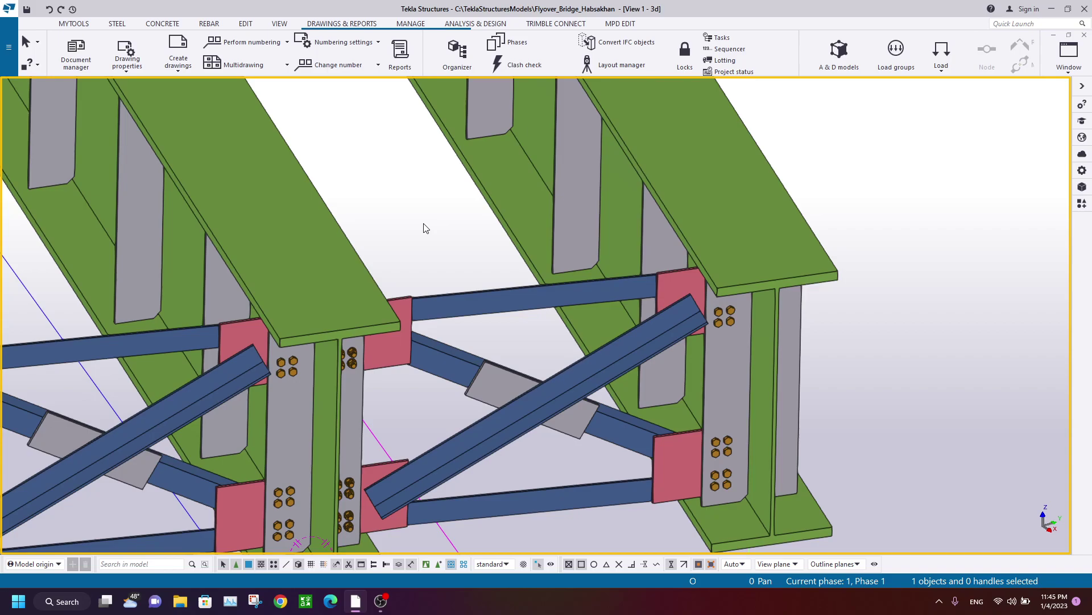
{"action": "scroll", "coordinate": [430, 242], "scroll_direction": "down", "scroll_amount": 3}
{"action": "middle_click_drag", "start_coordinate": [492, 154], "coordinate": [425, 166]}
{"action": "scroll", "coordinate": [296, 192], "scroll_direction": "up", "scroll_amount": 3}
{"action": "right_click", "coordinate": [462, 155]}
{"action": "left_click", "coordinate": [482, 161]}
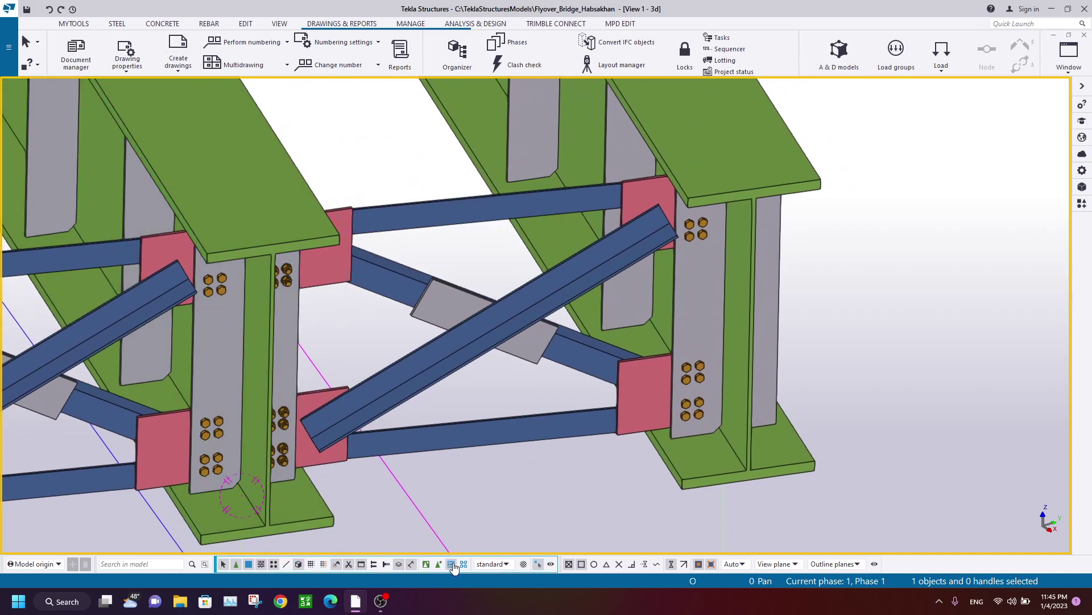
{"action": "left_click", "coordinate": [451, 564]}
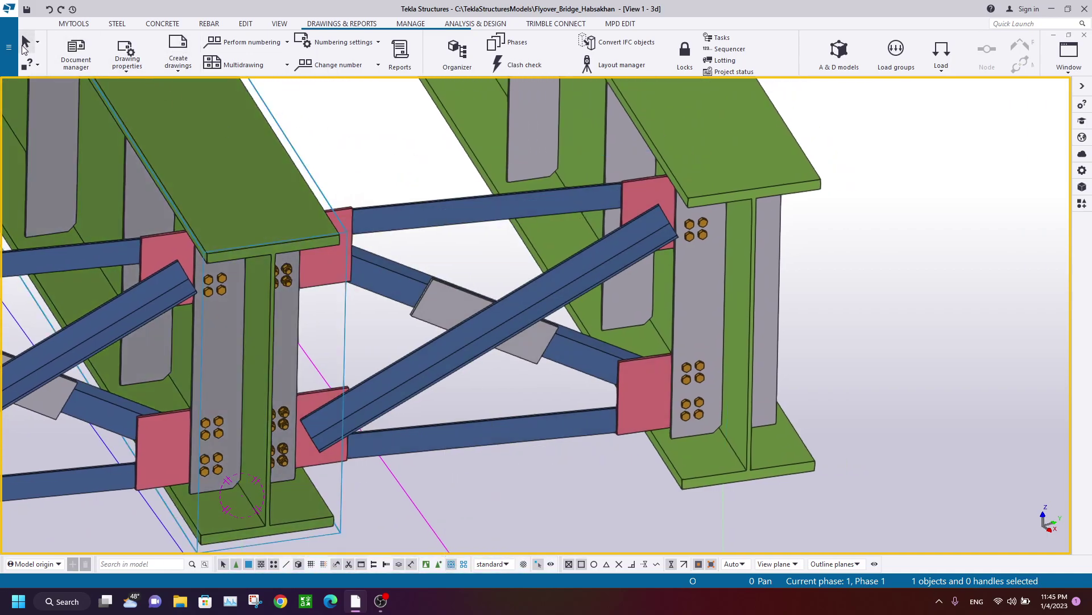
Inquire the cross-frame assembly between the two outermost girders and check its assembly position and main part profile
{"action": "left_click", "coordinate": [27, 65]}
{"action": "left_click", "coordinate": [467, 205]}
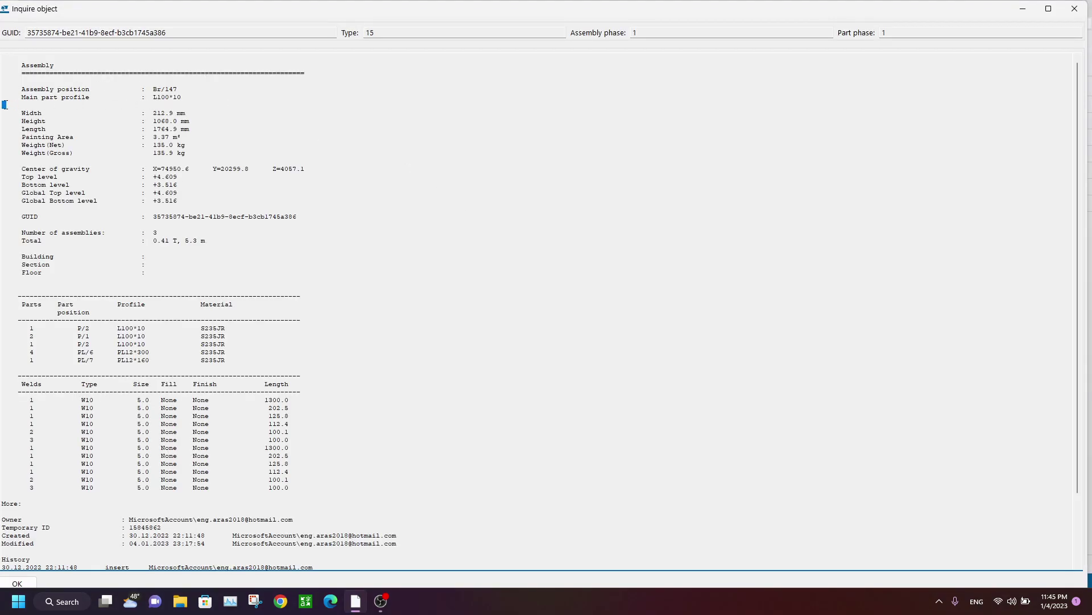
{"action": "left_click_drag", "start_coordinate": [203, 97], "coordinate": [52, 98]}
{"action": "left_click_drag", "start_coordinate": [174, 89], "coordinate": [30, 90]}
{"action": "left_click", "coordinate": [1074, 9]}
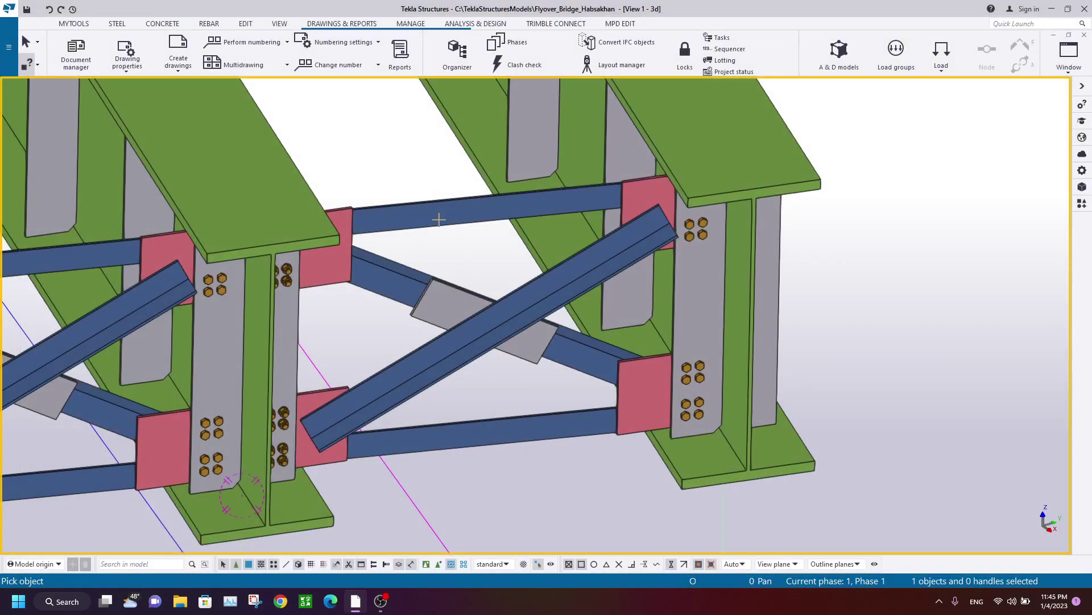
Try to create an assembly drawing of the cross-frame between the two outermost girders
{"action": "left_click", "coordinate": [436, 206]}
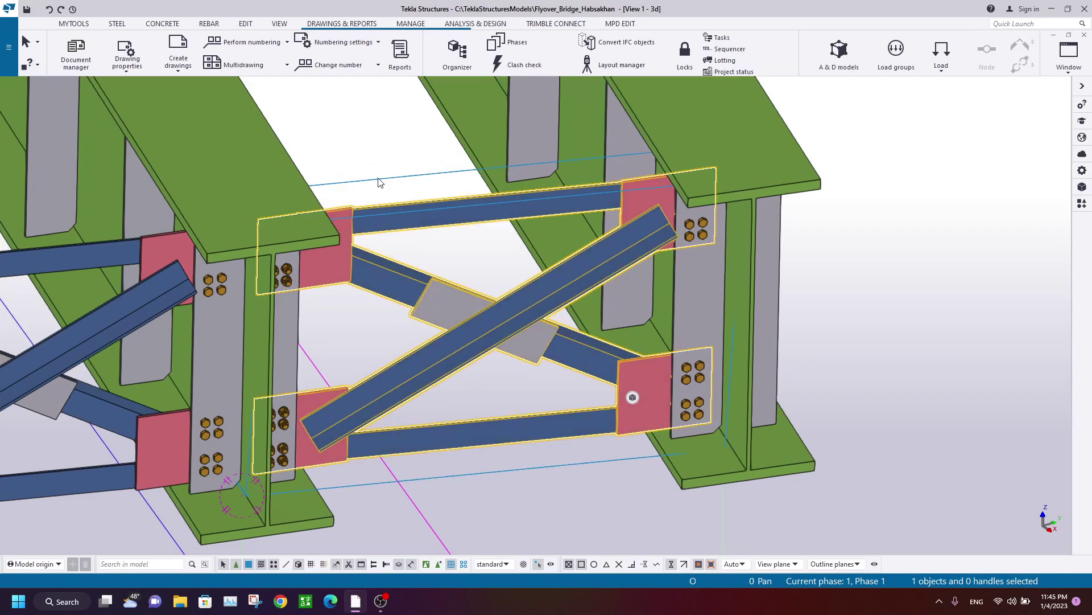
{"action": "right_click", "coordinate": [379, 182]}
{"action": "mouse_move", "coordinate": [496, 328]}
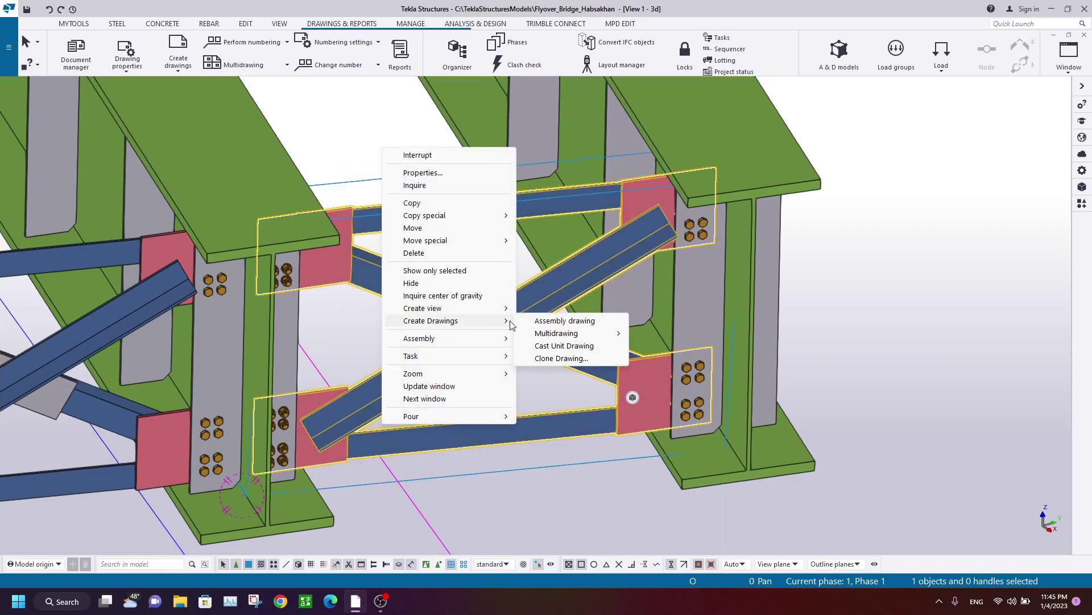
{"action": "left_click", "coordinate": [562, 321]}
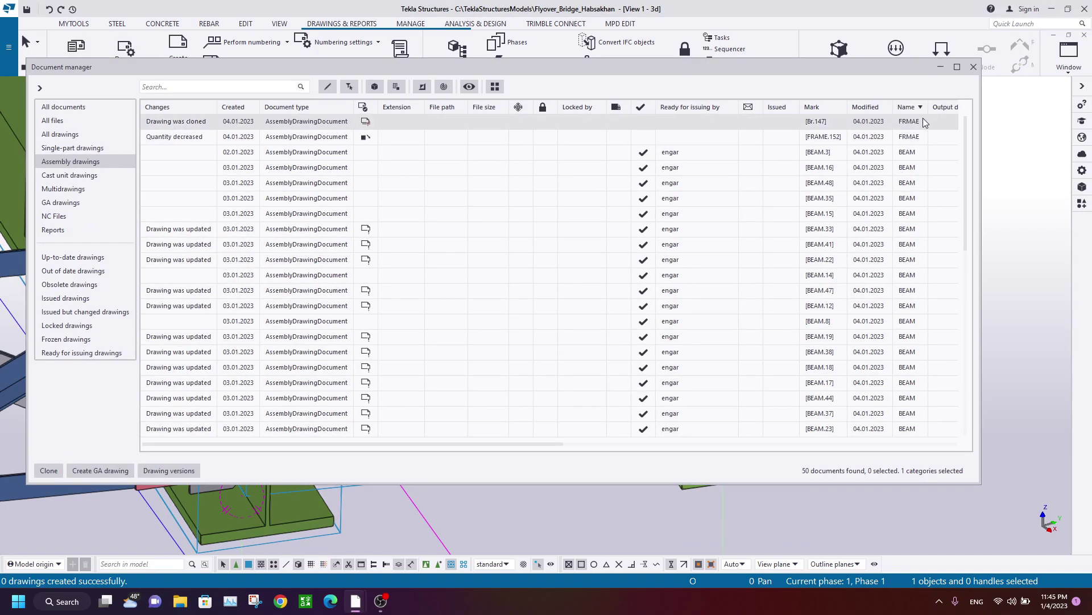
Delete the two FRMAE assembly drawings marked Br.147 and FRAME.152 and close the document manager
{"action": "left_click", "coordinate": [786, 127]}
{"action": "left_click", "coordinate": [264, 135], "text": "shift"}
{"action": "right_click", "coordinate": [253, 138]}
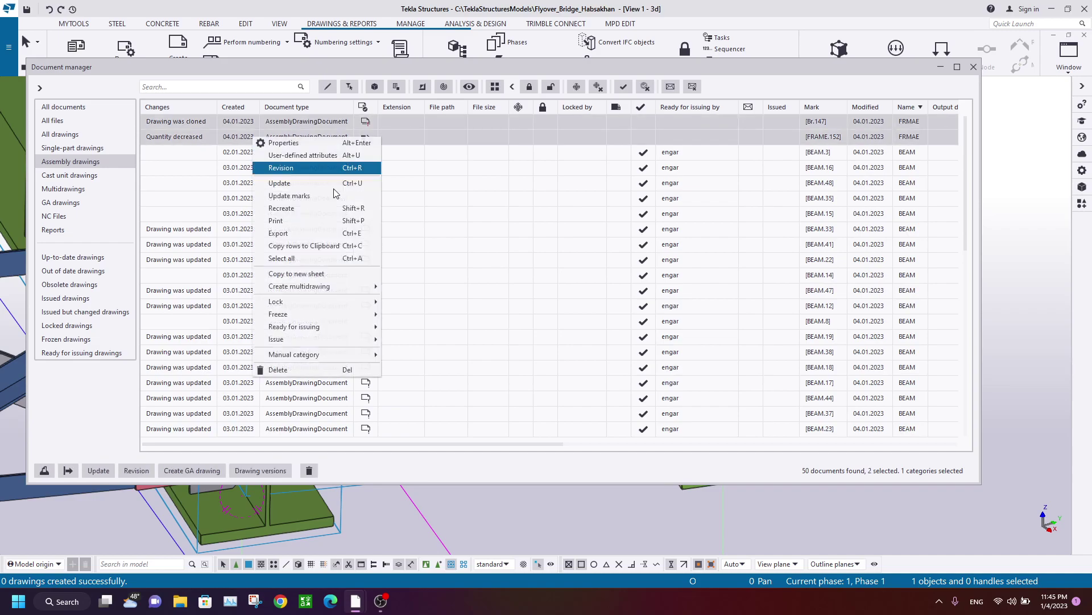
{"action": "left_click", "coordinate": [306, 370]}
{"action": "left_click", "coordinate": [520, 311]}
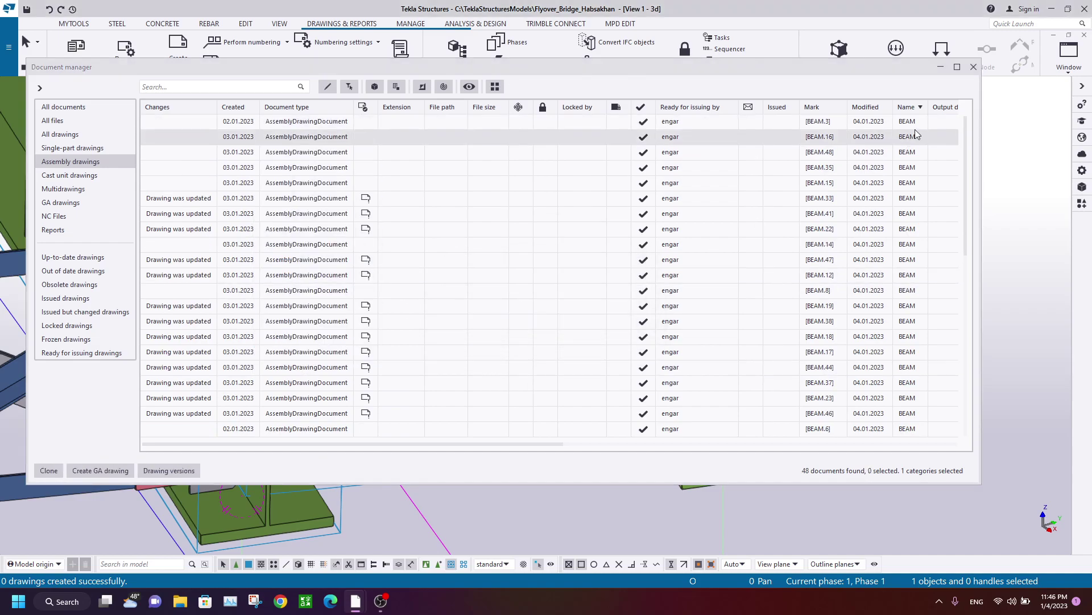
{"action": "key", "text": "Escape"}
Create a fresh assembly drawing of the selected cross-frame assembly
{"action": "right_click", "coordinate": [431, 229]}
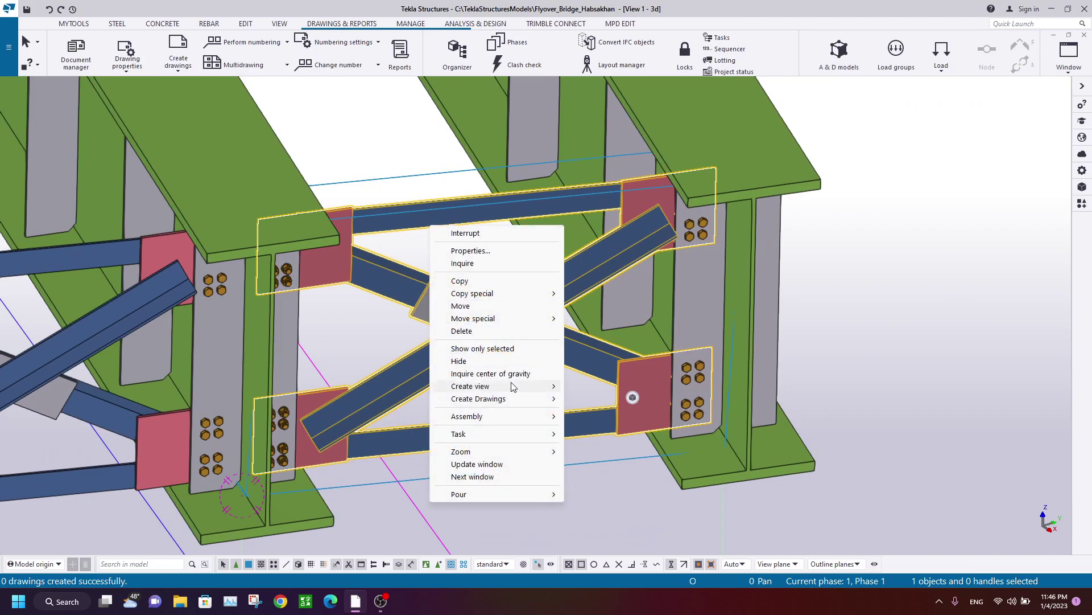
{"action": "mouse_move", "coordinate": [517, 398]}
{"action": "left_click", "coordinate": [604, 397]}
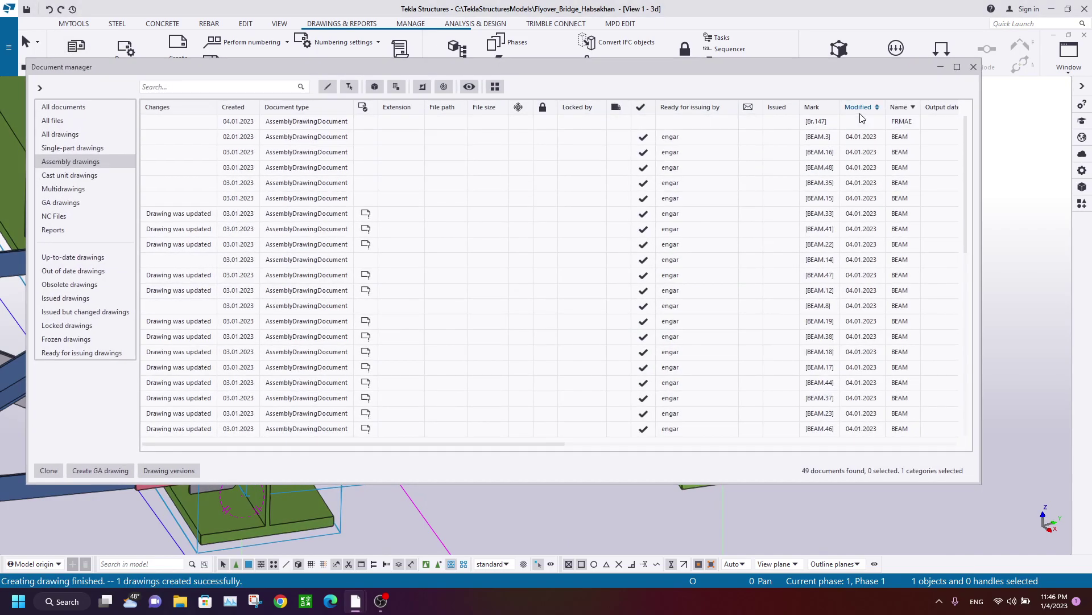
Sort the assembly drawings by modification date and open the FRMAE drawing marked Br.147
{"action": "double_click", "coordinate": [862, 121]}
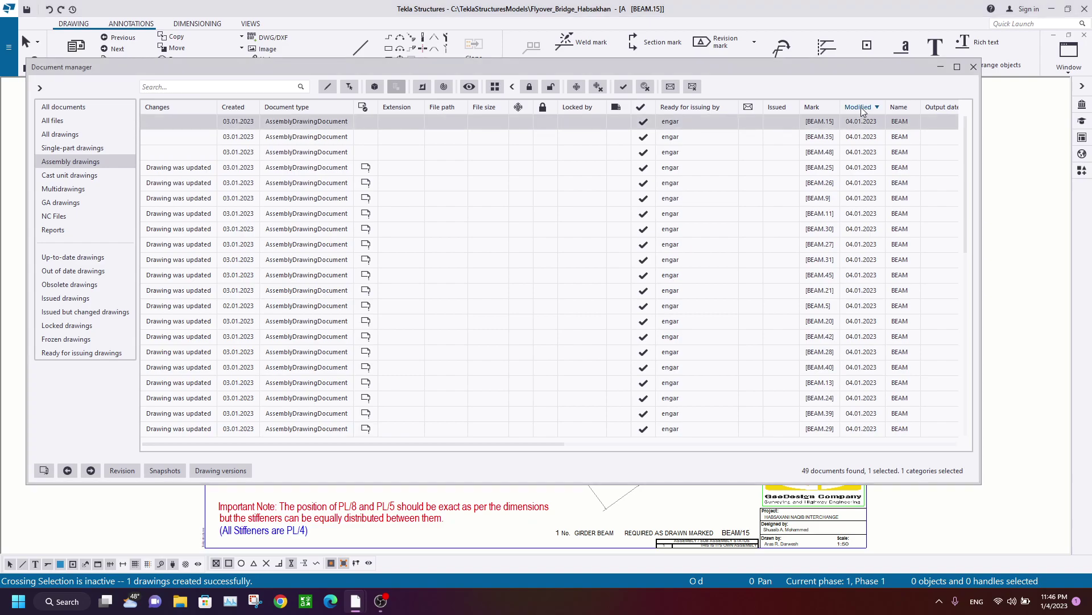
{"action": "left_click", "coordinate": [862, 107]}
{"action": "double_click", "coordinate": [852, 122]}
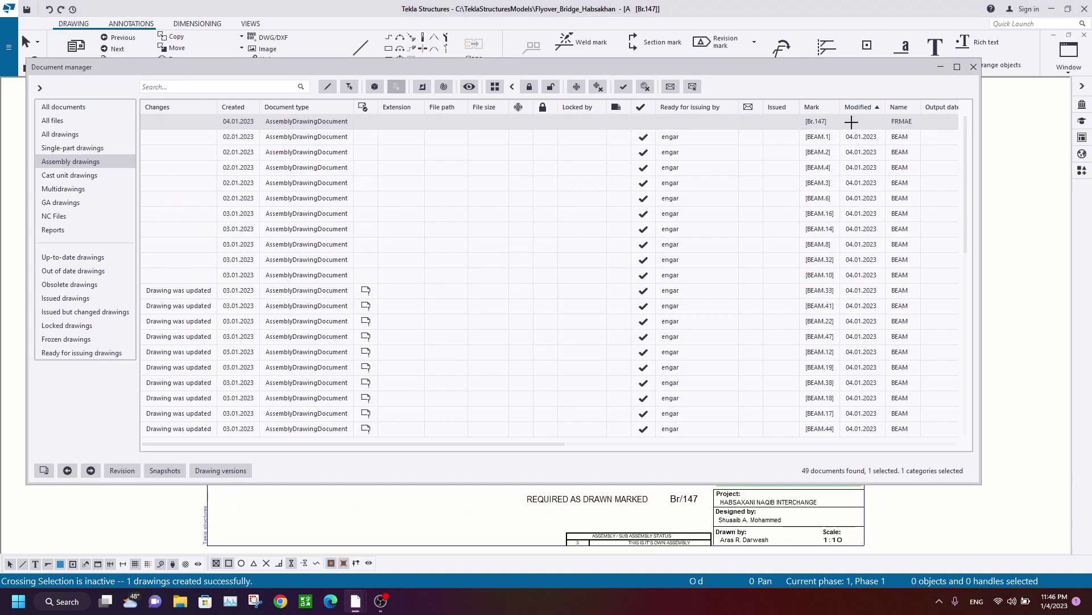
{"action": "left_click", "coordinate": [973, 67]}
Examine the Br.147 front view for the orientation of the angles, the diagonals and the PL/6 corner plates with their bolt groups
{"action": "scroll", "coordinate": [322, 214], "scroll_direction": "up", "scroll_amount": 7}
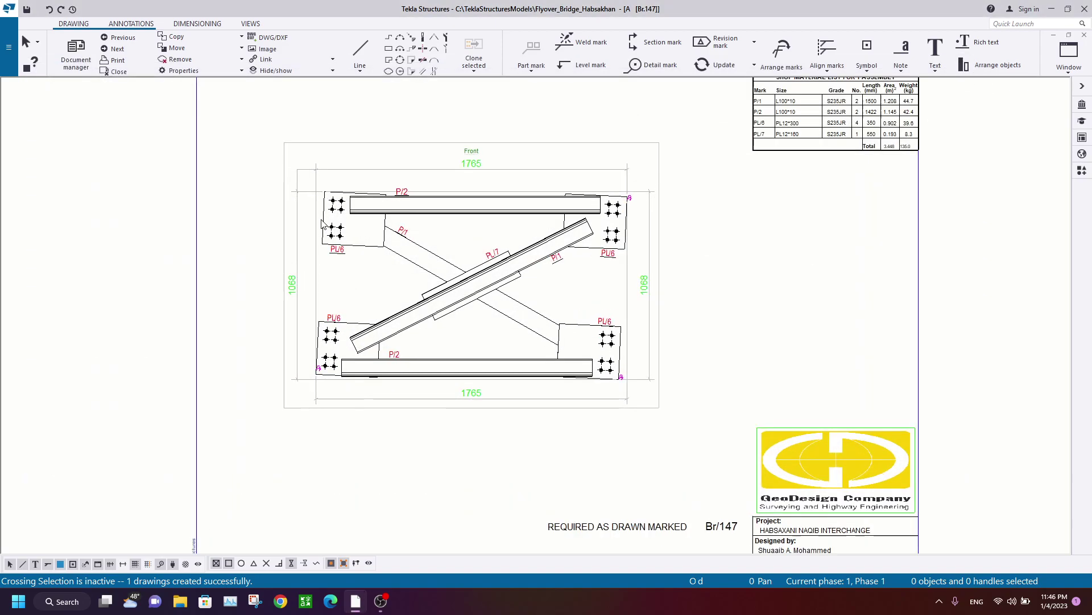
{"action": "scroll", "coordinate": [602, 172], "scroll_direction": "down", "scroll_amount": 7}
{"action": "scroll", "coordinate": [526, 228], "scroll_direction": "up", "scroll_amount": 2}
{"action": "scroll", "coordinate": [552, 195], "scroll_direction": "up", "scroll_amount": 4}
{"action": "scroll", "coordinate": [453, 199], "scroll_direction": "up", "scroll_amount": 1}
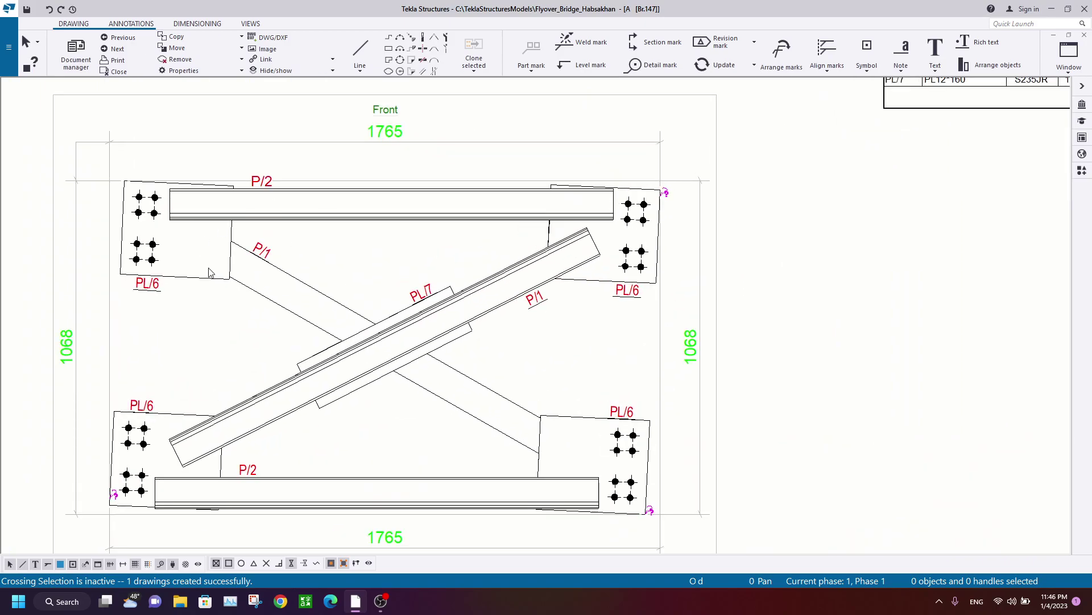
{"action": "middle_click_drag", "start_coordinate": [212, 273], "coordinate": [322, 285]}
{"action": "left_click", "coordinate": [312, 281]}
{"action": "left_click", "coordinate": [305, 345]}
{"action": "mouse_move", "coordinate": [548, 257]}
{"action": "middle_mouse_down"}
{"action": "mouse_move", "coordinate": [531, 173]}
{"action": "mouse_move", "coordinate": [503, 179]}
{"action": "mouse_move", "coordinate": [474, 229]}
{"action": "middle_mouse_up"}
{"action": "left_click", "coordinate": [456, 190]}
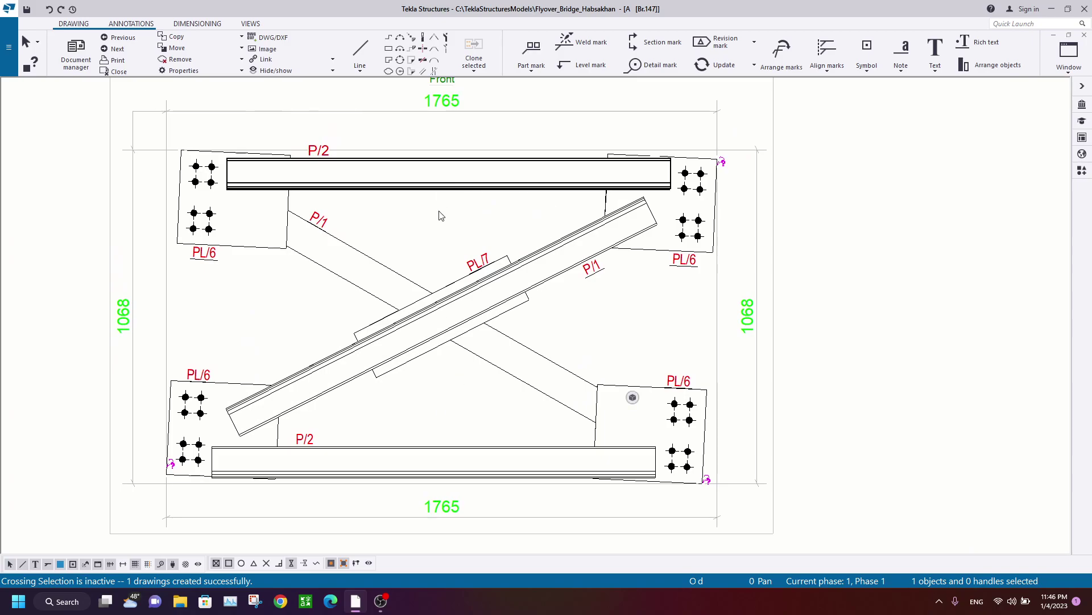
{"action": "left_click", "coordinate": [411, 160]}
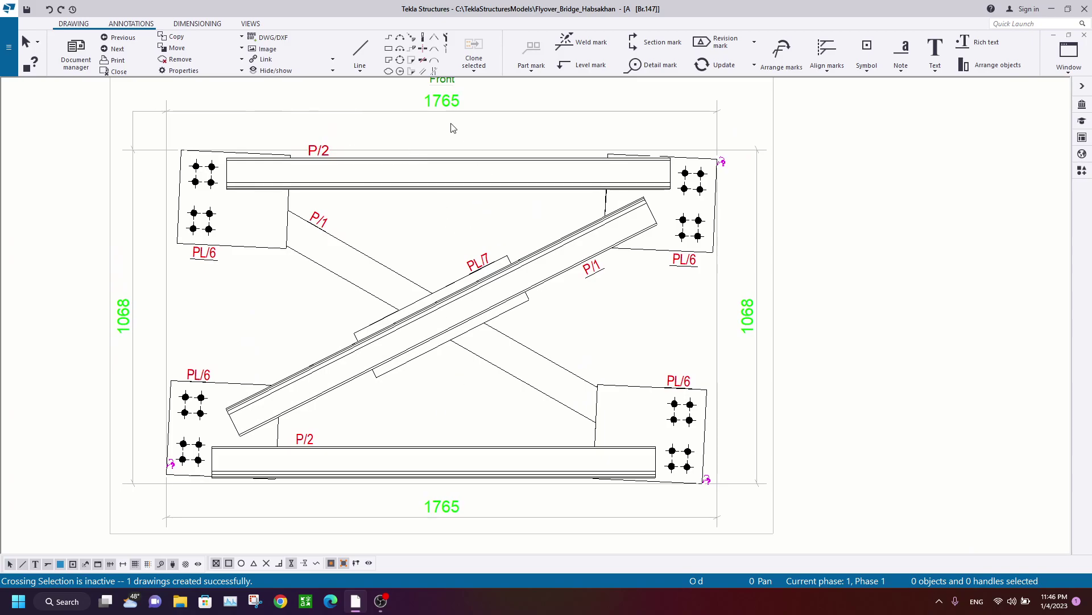
{"action": "left_click", "coordinate": [472, 187]}
{"action": "middle_click_drag", "start_coordinate": [344, 214], "coordinate": [378, 189]}
{"action": "left_click", "coordinate": [279, 232]}
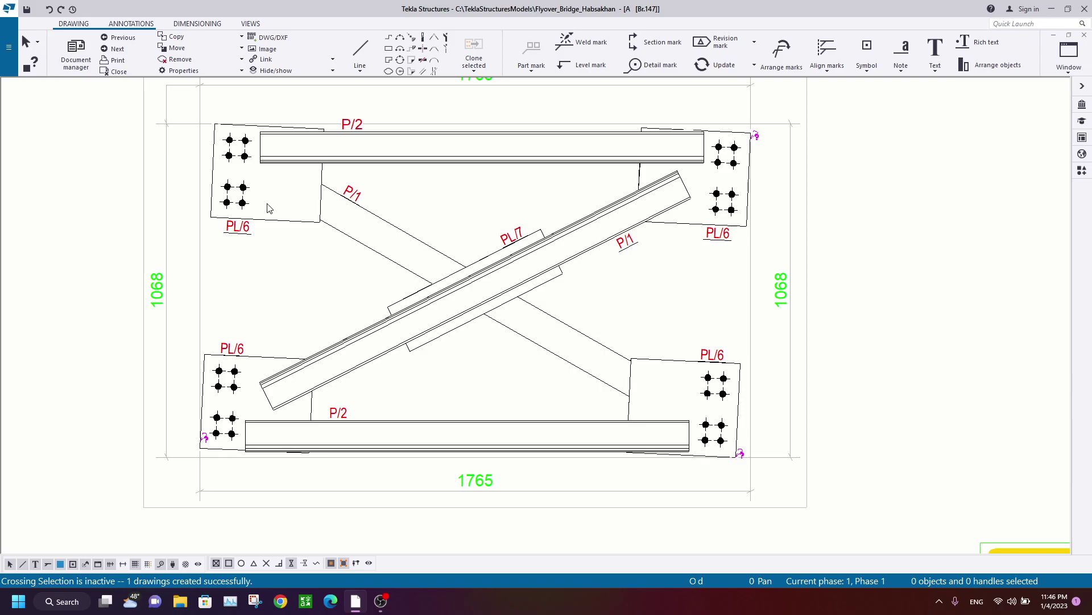
{"action": "middle_click_drag", "start_coordinate": [286, 301], "coordinate": [271, 246]}
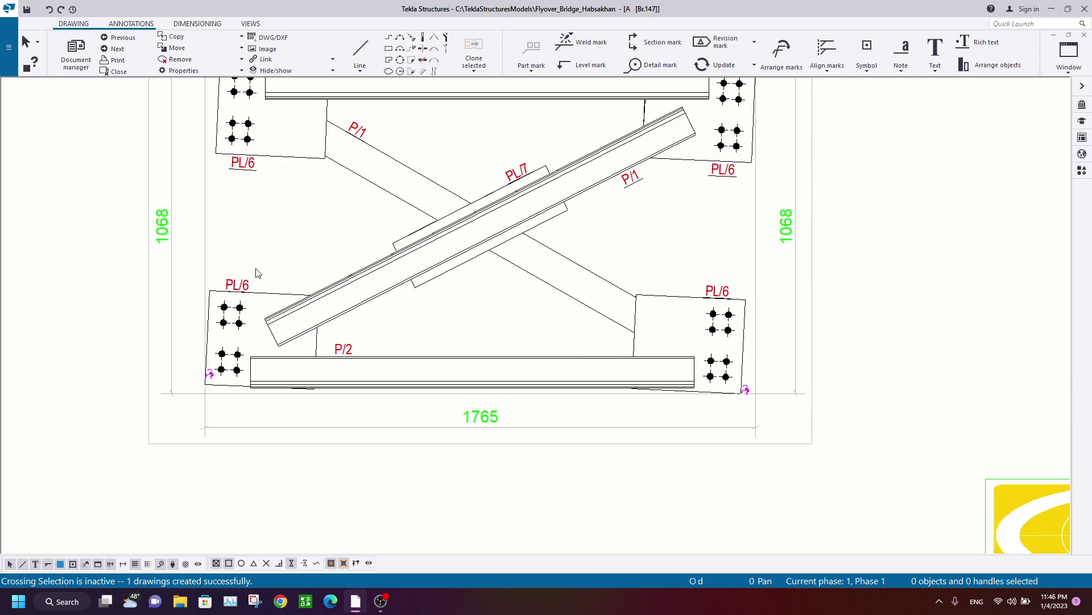
{"action": "scroll", "coordinate": [261, 307], "scroll_direction": "up", "scroll_amount": 2}
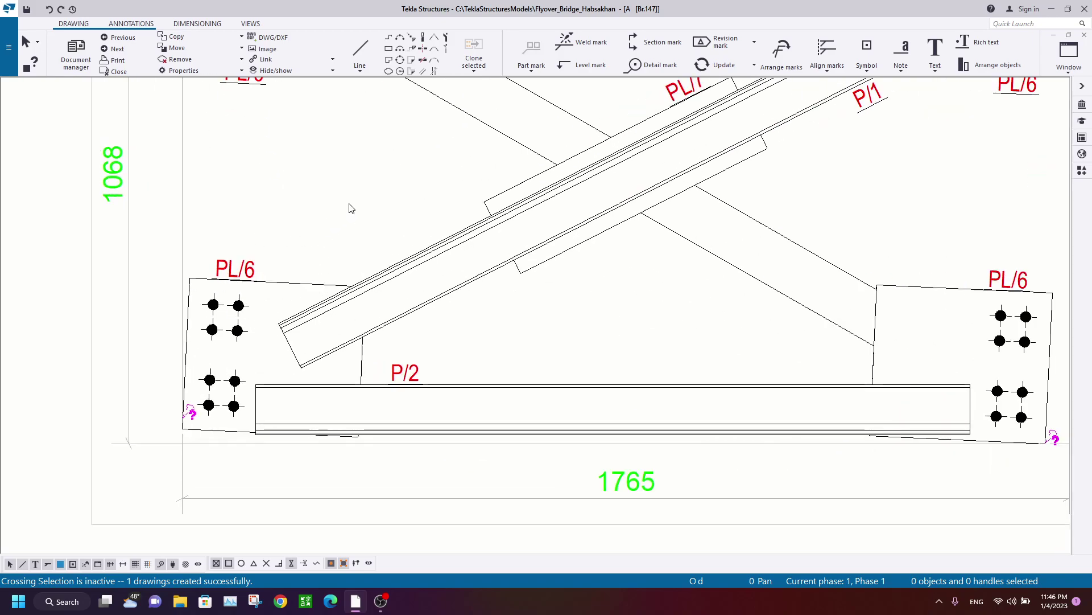
{"action": "scroll", "coordinate": [312, 284], "scroll_direction": "down", "scroll_amount": 3}
{"action": "scroll", "coordinate": [272, 246], "scroll_direction": "up", "scroll_amount": 2}
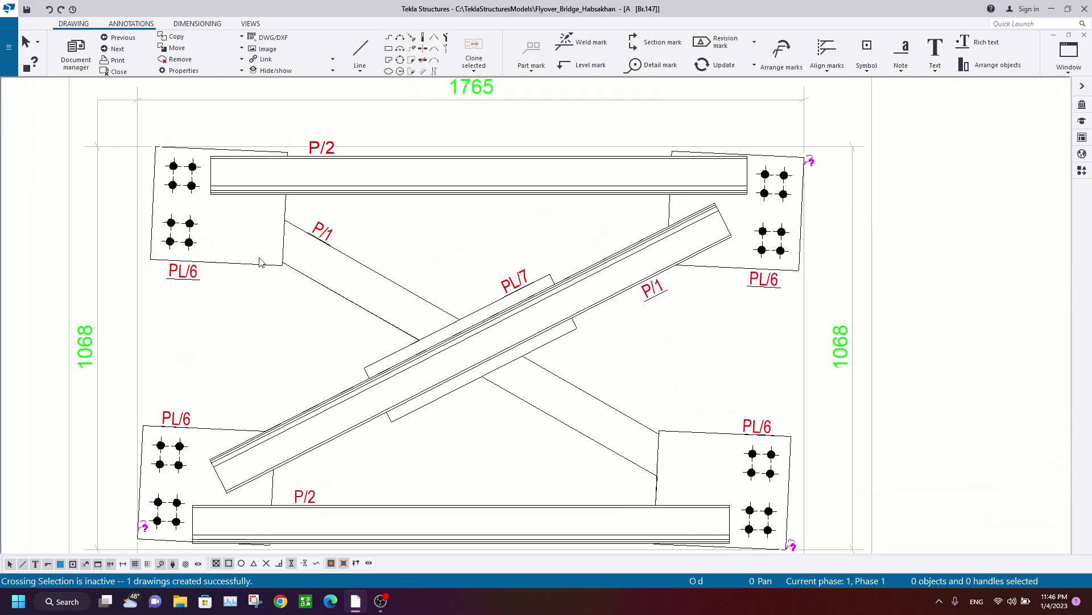
{"action": "scroll", "coordinate": [356, 235], "scroll_direction": "down", "scroll_amount": 2}
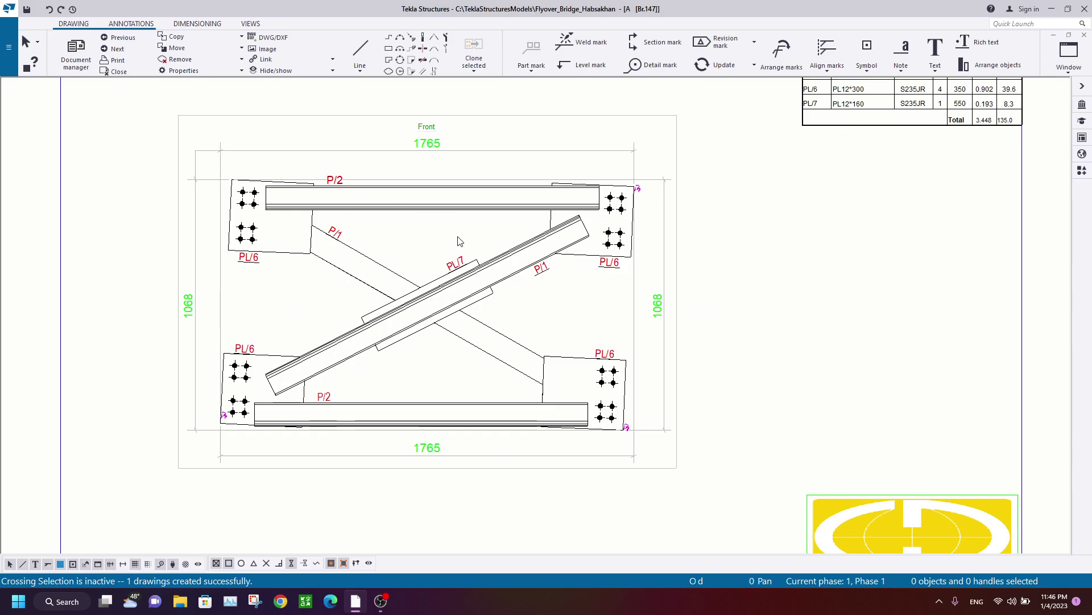
{"action": "scroll", "coordinate": [625, 211], "scroll_direction": "up", "scroll_amount": 3}
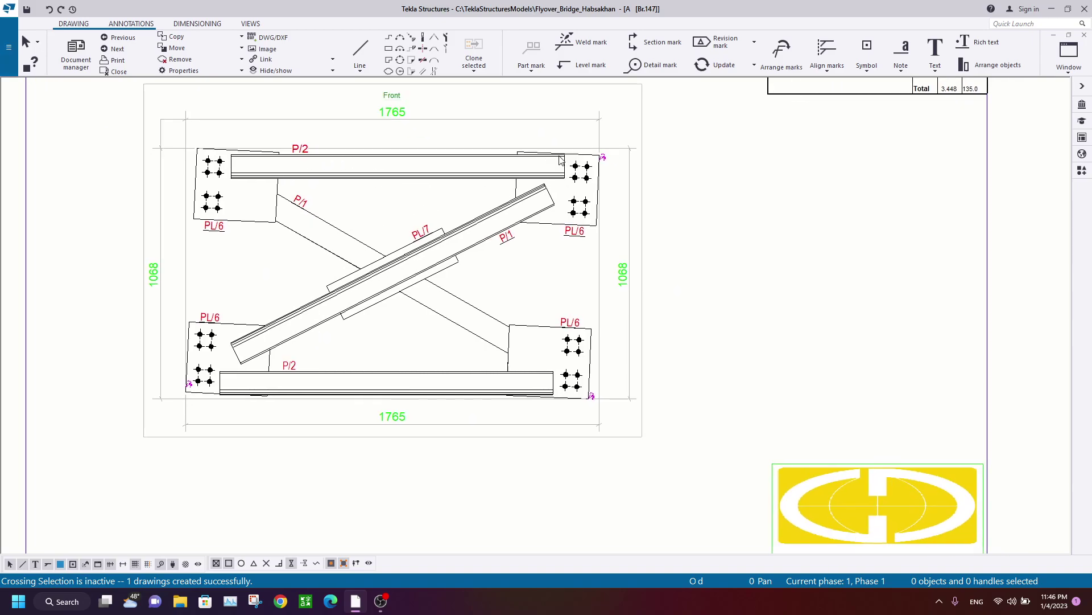
{"action": "scroll", "coordinate": [526, 142], "scroll_direction": "up", "scroll_amount": 1}
{"action": "scroll", "coordinate": [541, 288], "scroll_direction": "down", "scroll_amount": 5}
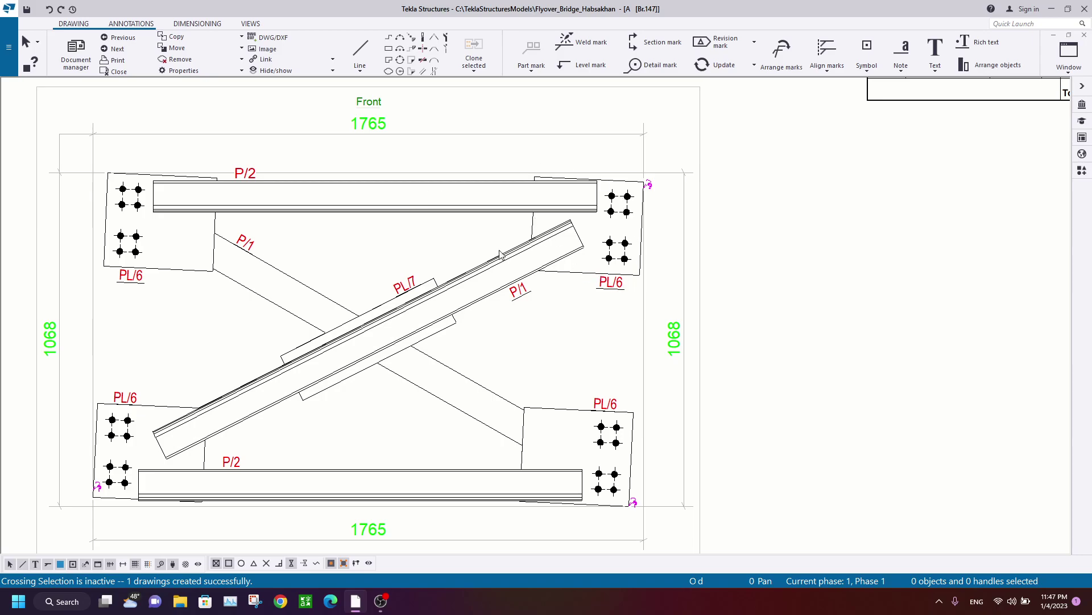
Close the open drawing and delete the Br.147 assembly drawing from the document manager
{"action": "left_click", "coordinate": [9, 46]}
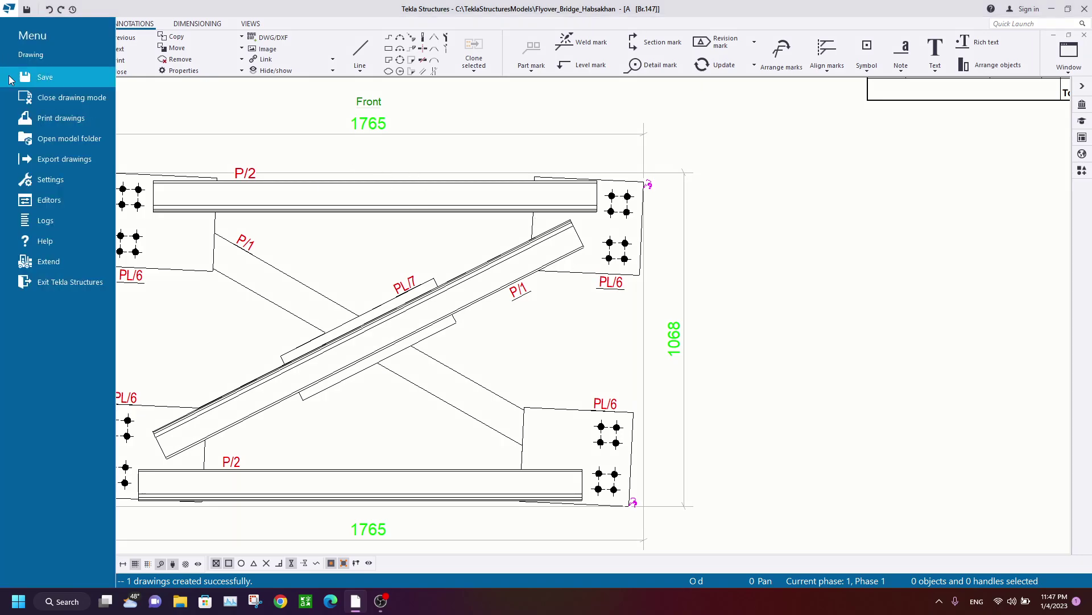
{"action": "left_click", "coordinate": [131, 77]}
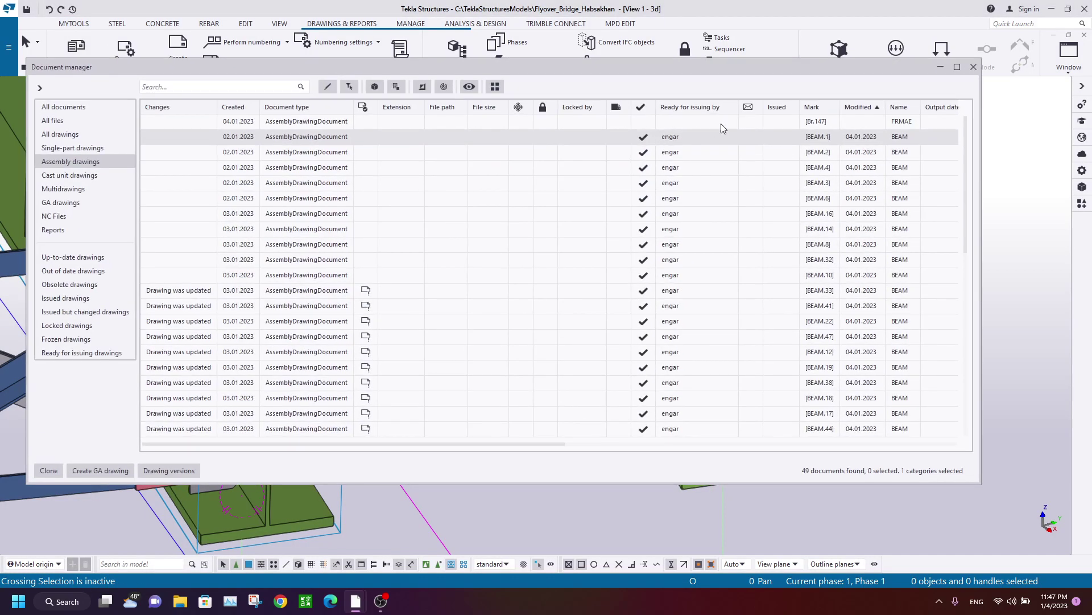
{"action": "right_click", "coordinate": [723, 121]}
{"action": "left_click", "coordinate": [749, 373]}
{"action": "left_click", "coordinate": [521, 309]}
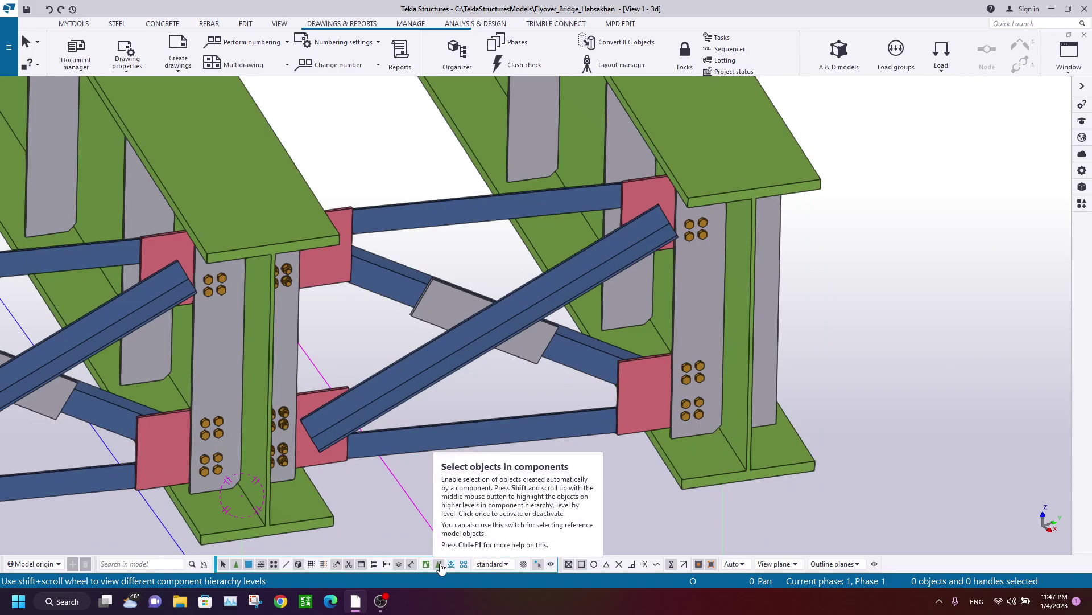
Select the cross-frame's upper gusset plate at the left girder as a single part and set it as the new main part of the assembly
{"action": "scroll", "coordinate": [333, 229], "scroll_direction": "up", "scroll_amount": 5}
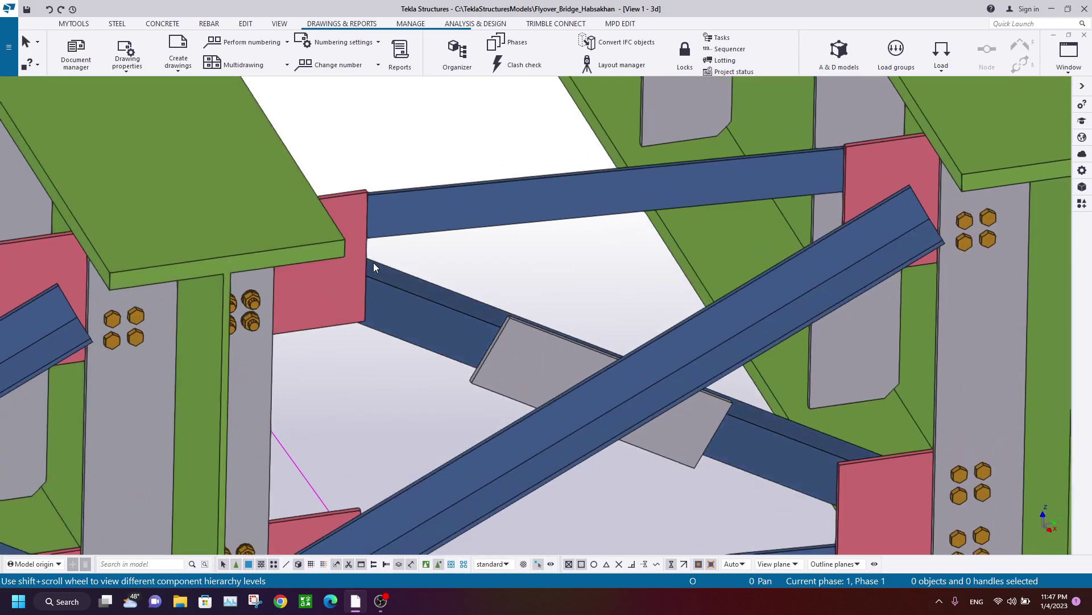
{"action": "left_click", "coordinate": [364, 252]}
{"action": "right_click", "coordinate": [366, 256]}
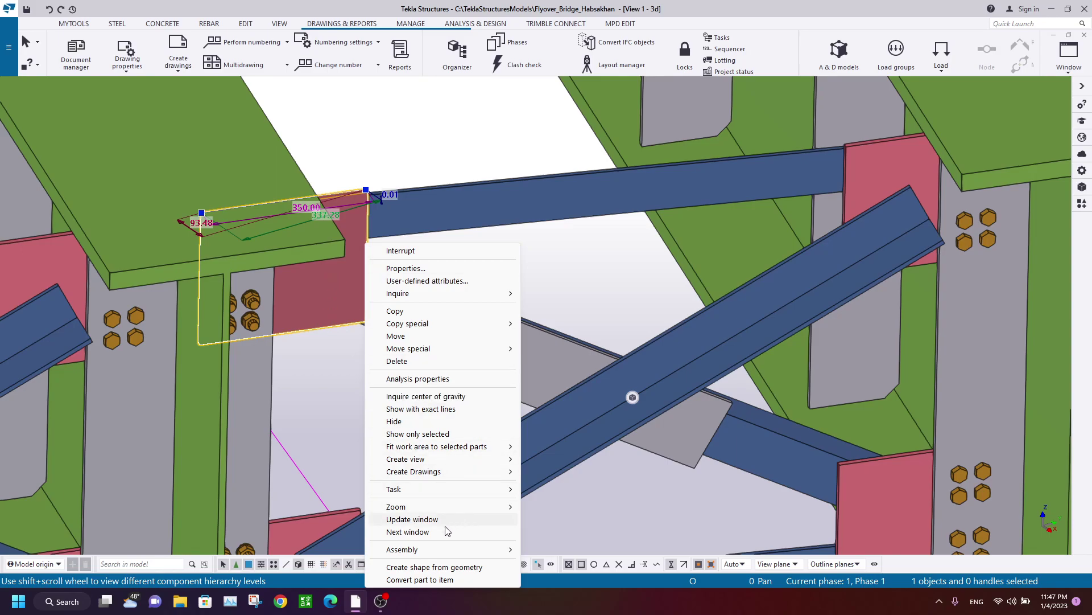
{"action": "mouse_move", "coordinate": [443, 556]}
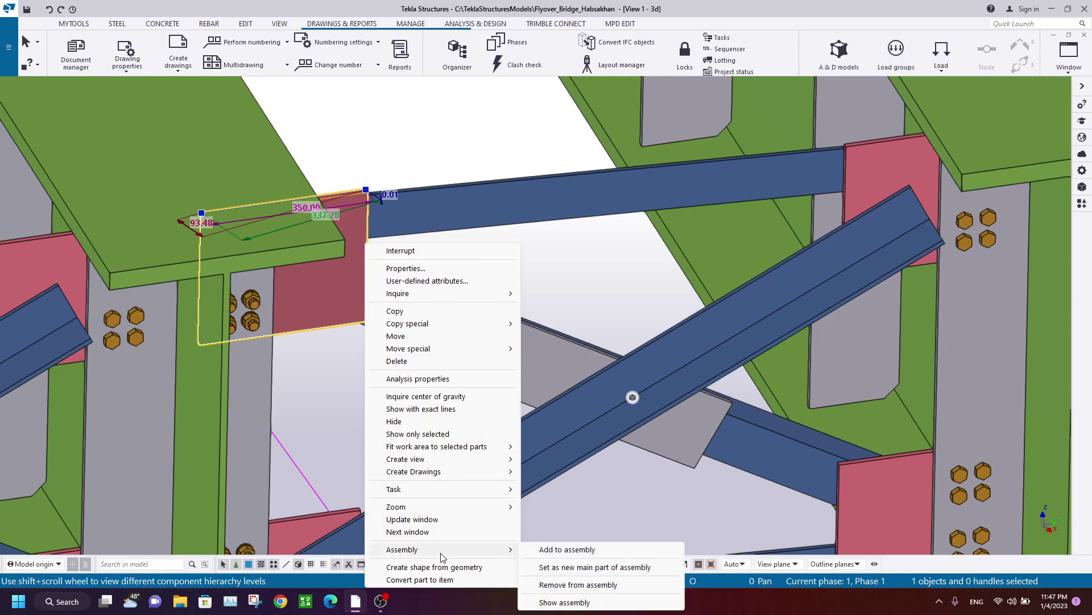
{"action": "left_click", "coordinate": [592, 568]}
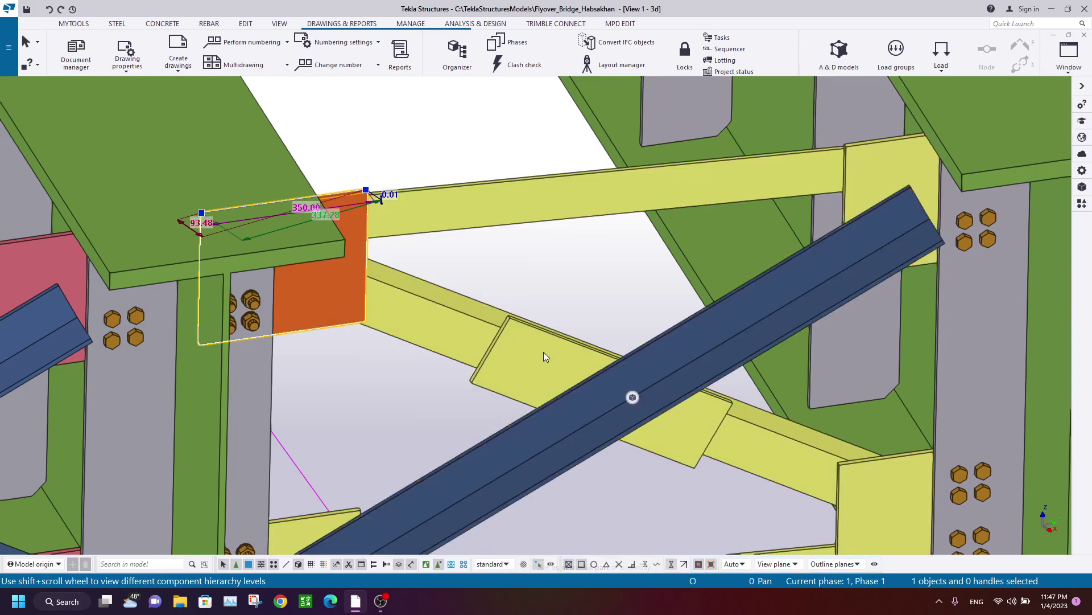
Save the standard numbering setup, accept it and number the modified objects in the model
{"action": "scroll", "coordinate": [381, 153], "scroll_direction": "down", "scroll_amount": 3}
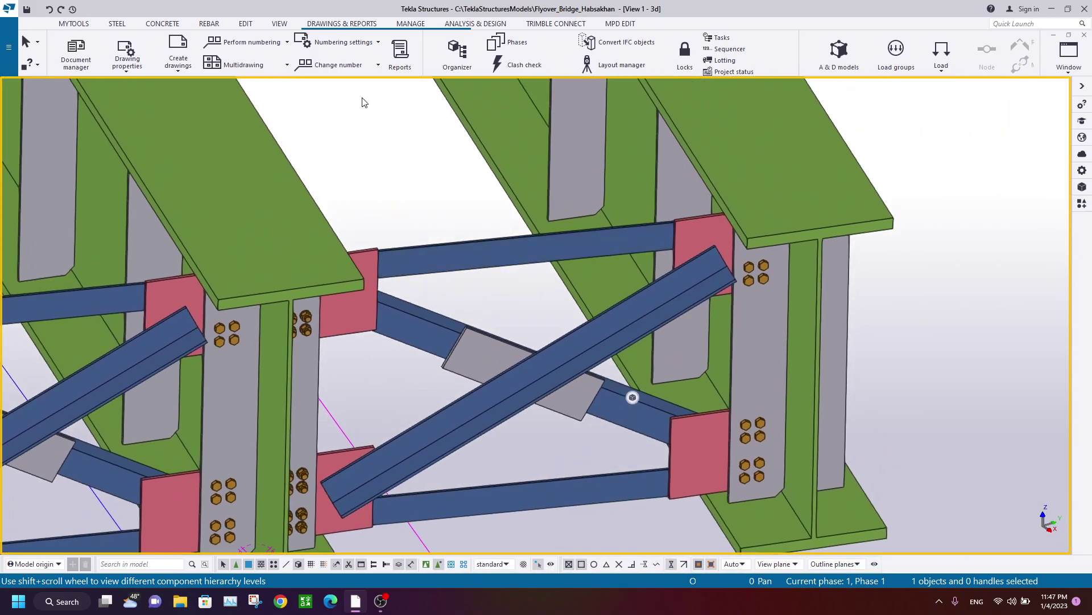
{"action": "left_click", "coordinate": [349, 45]}
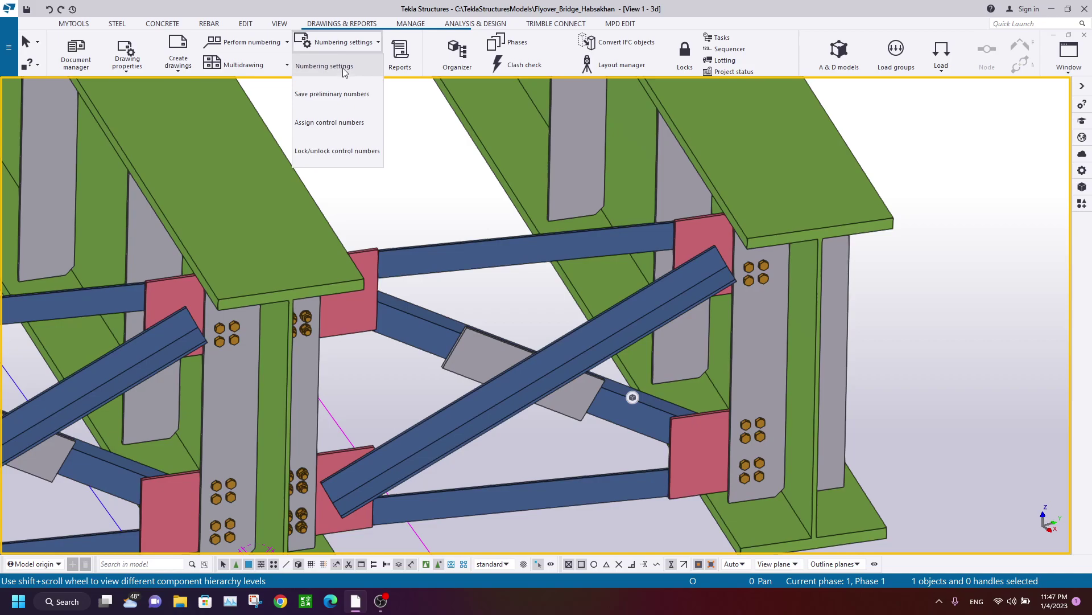
{"action": "left_click", "coordinate": [344, 66]}
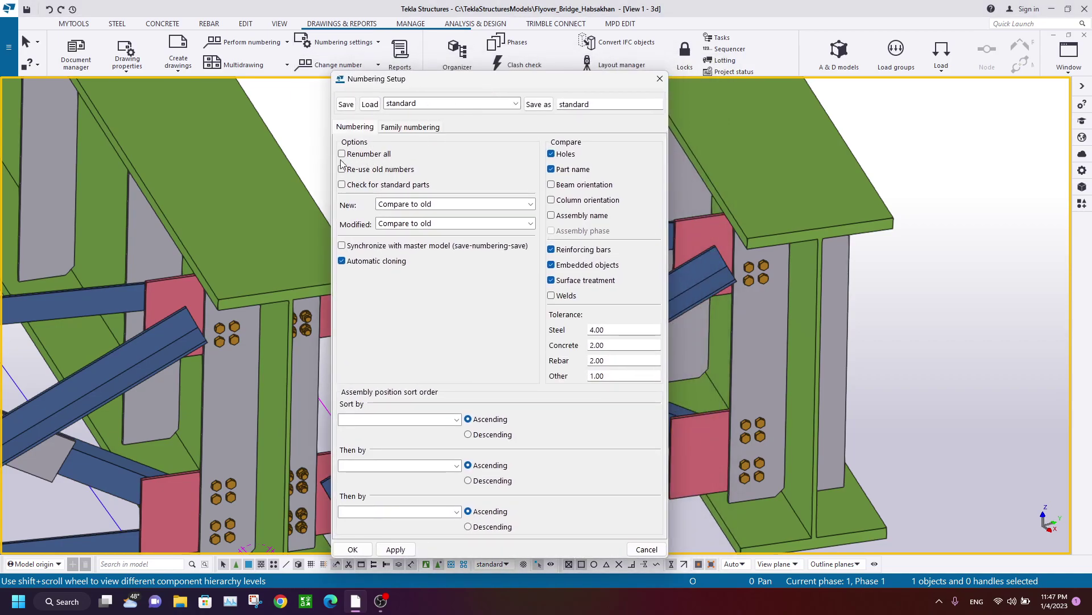
{"action": "left_click_drag", "start_coordinate": [501, 79], "coordinate": [428, 71]}
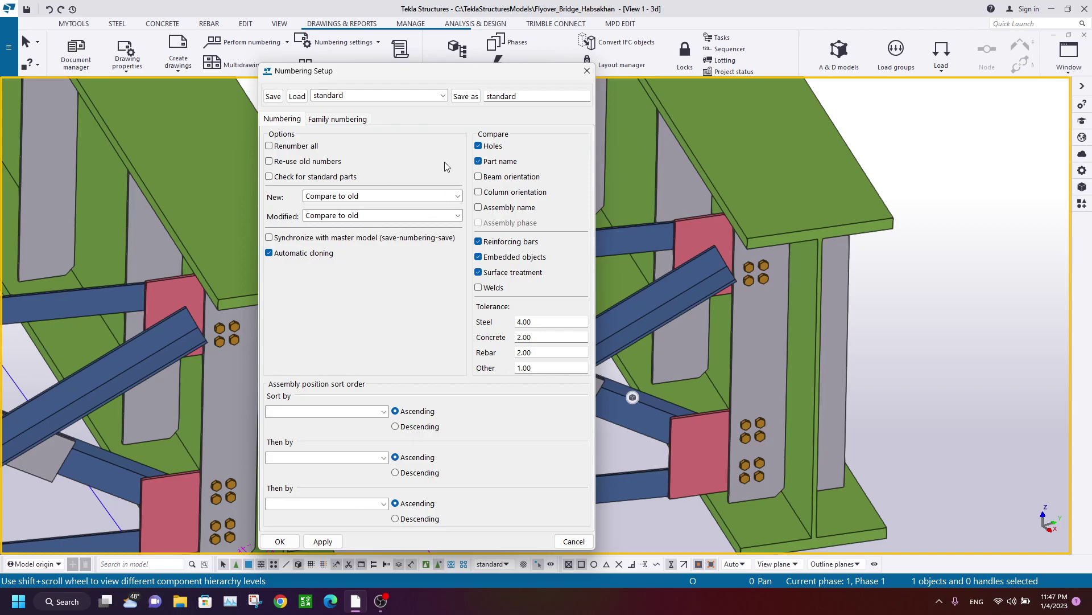
{"action": "left_click", "coordinate": [276, 96]}
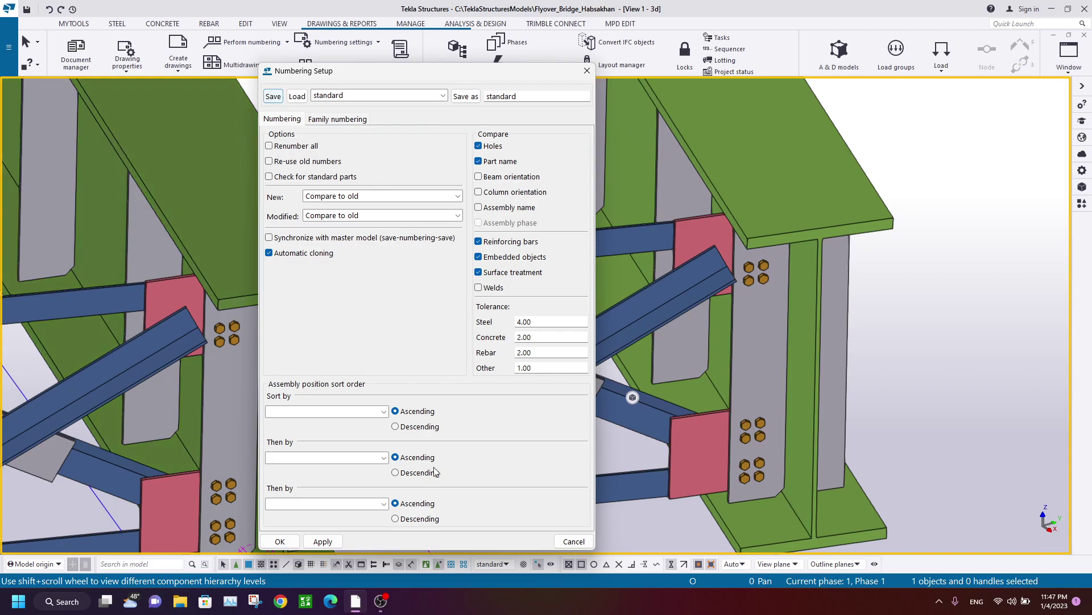
{"action": "left_click", "coordinate": [279, 541]}
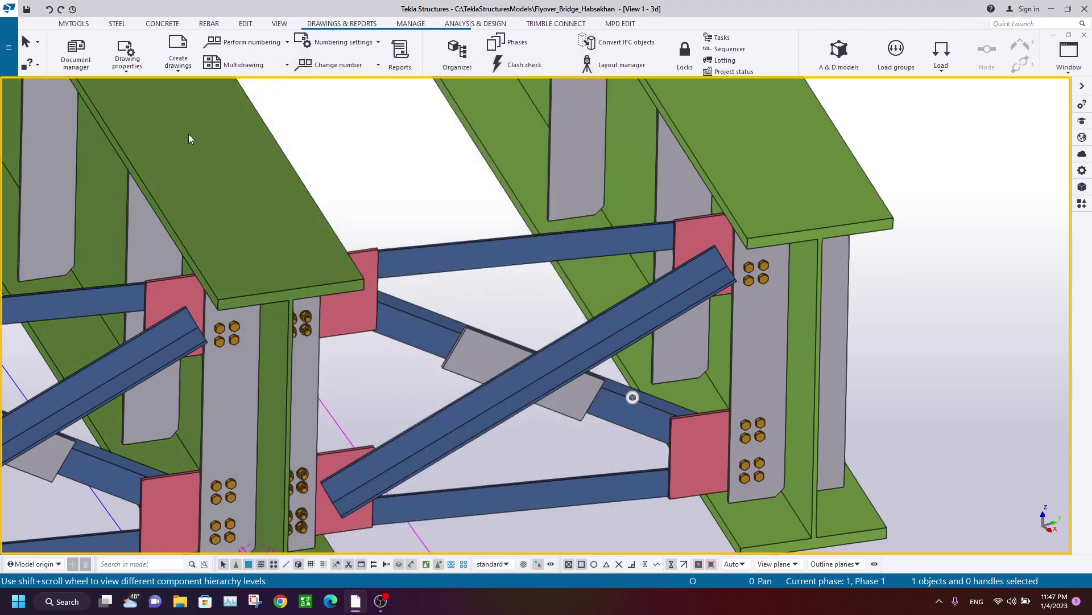
{"action": "left_click", "coordinate": [286, 42]}
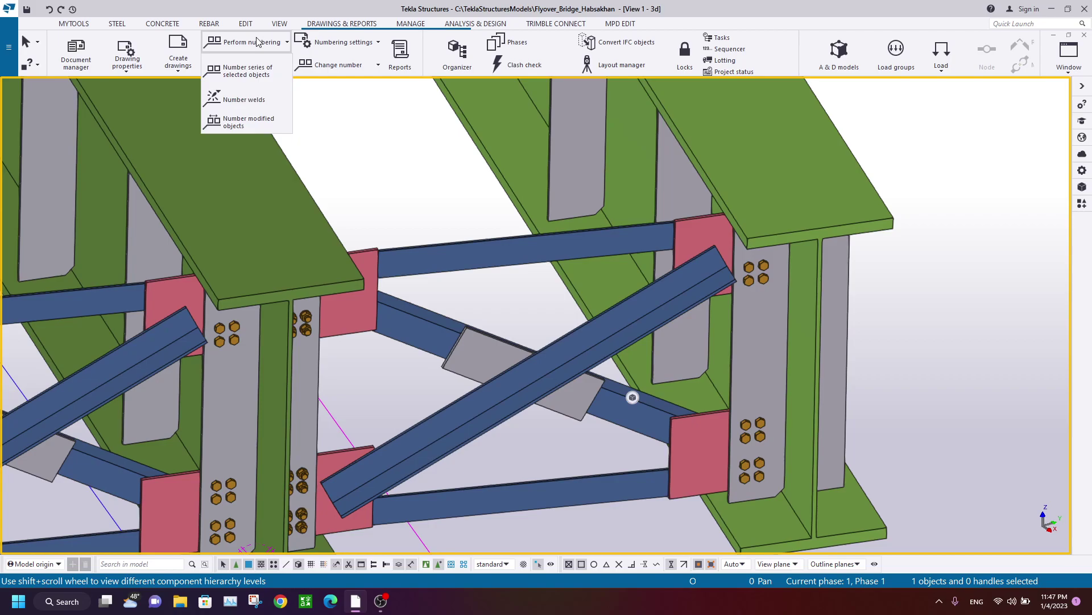
{"action": "left_click", "coordinate": [242, 121]}
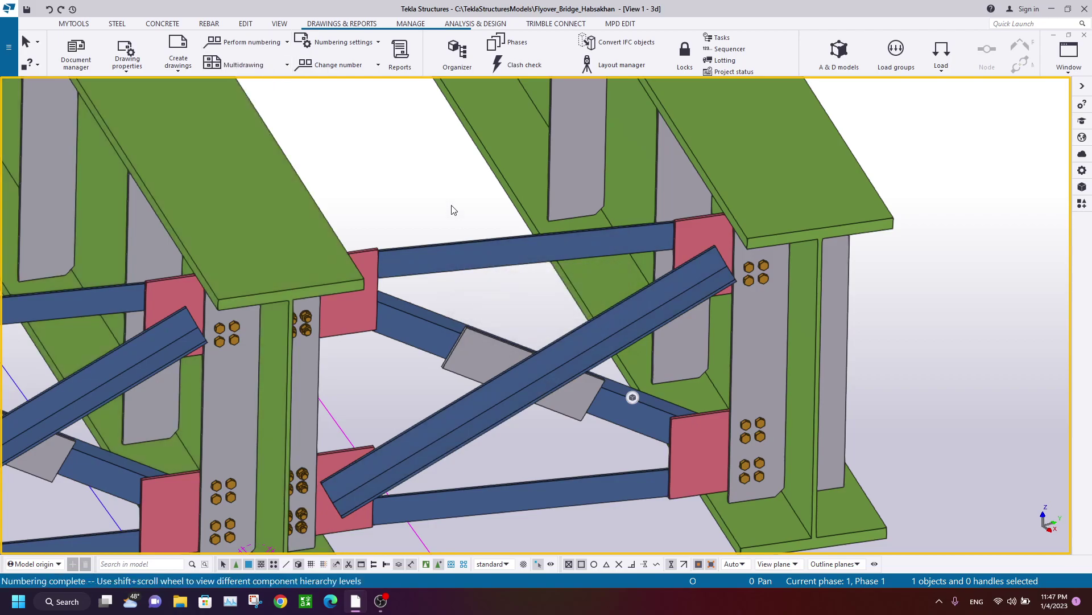
Switch selection to whole assemblies and inquire the cross-frame to check its main part profile
{"action": "left_click", "coordinate": [451, 564]}
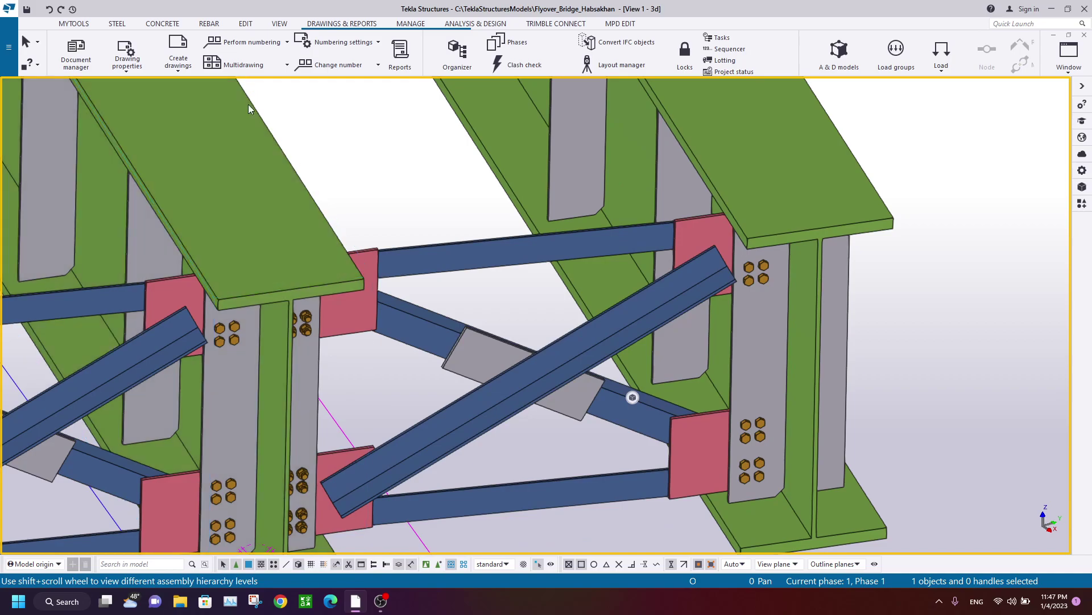
{"action": "left_click", "coordinate": [27, 64]}
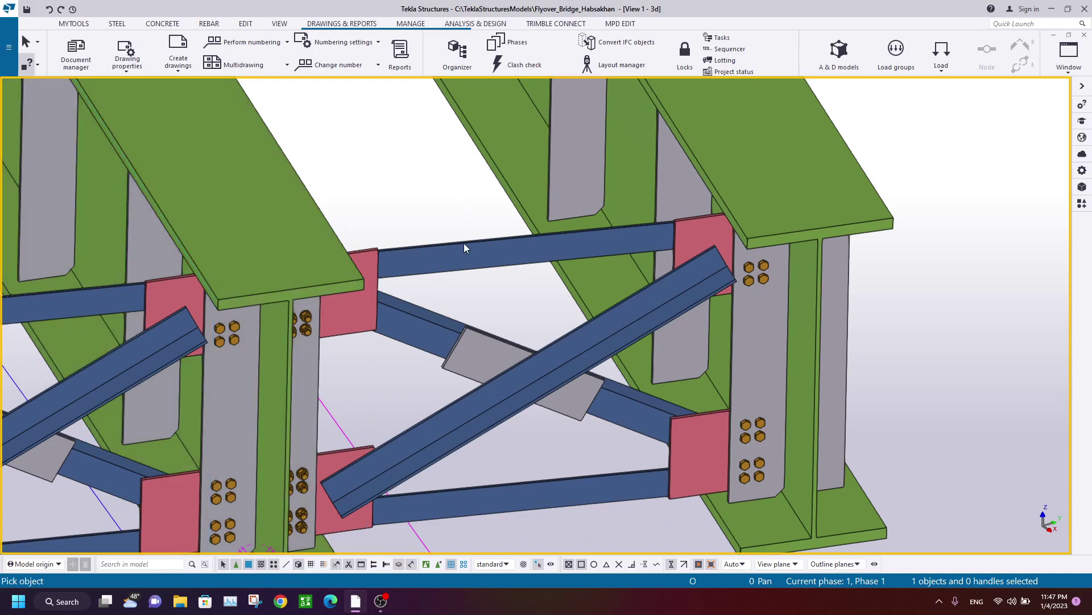
{"action": "left_click", "coordinate": [464, 248]}
{"action": "left_click_drag", "start_coordinate": [19, 99], "coordinate": [238, 107]}
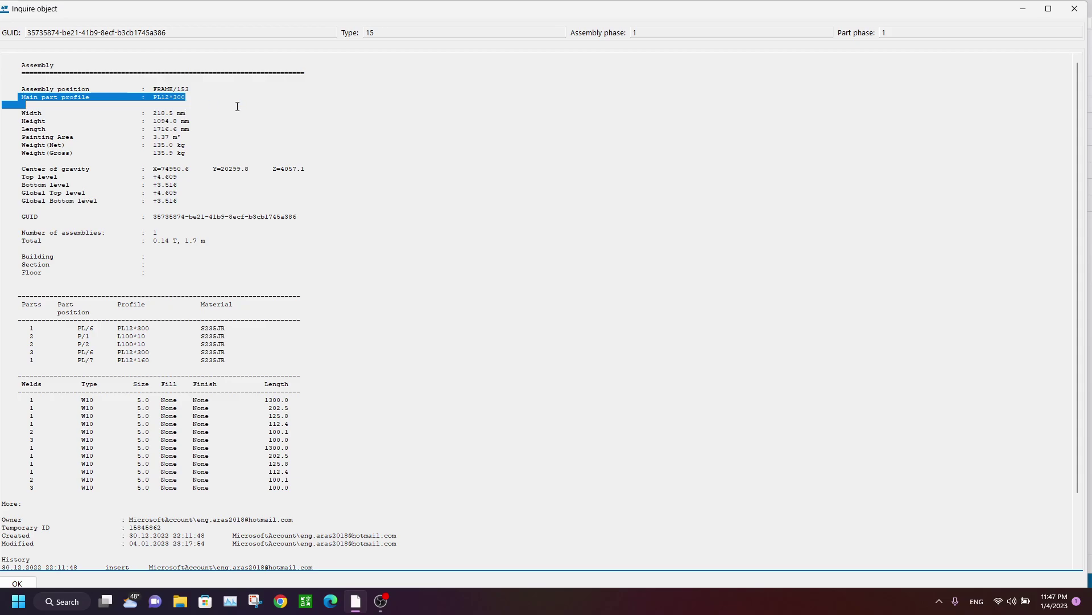
{"action": "left_click", "coordinate": [1075, 8]}
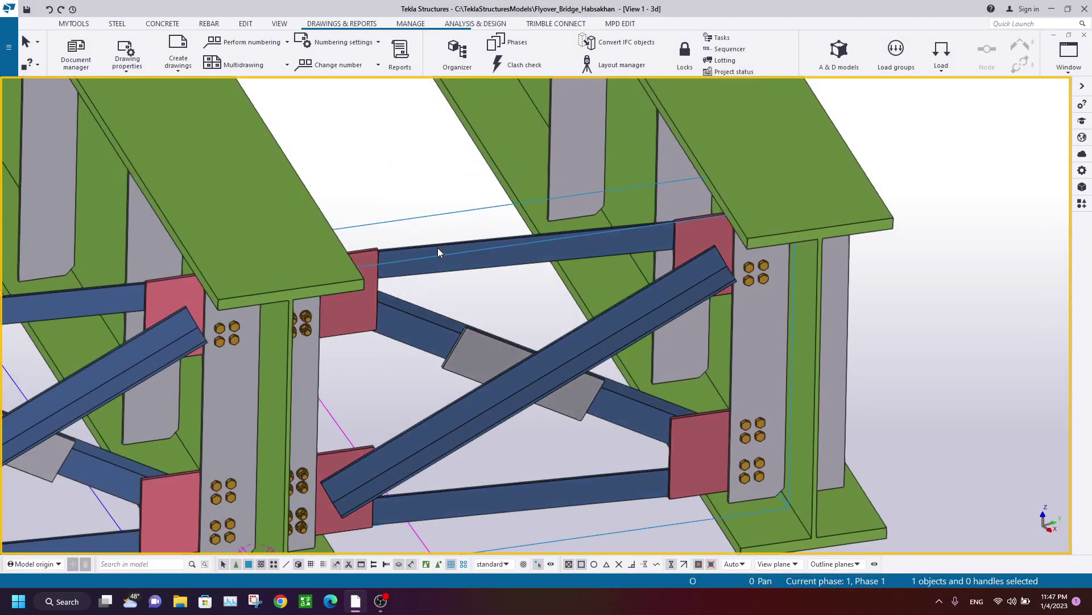
Create an assembly drawing of the selected cross-frame and open the new drawing marked FRAME.153
{"action": "right_click", "coordinate": [389, 174]}
{"action": "mouse_move", "coordinate": [493, 369]}
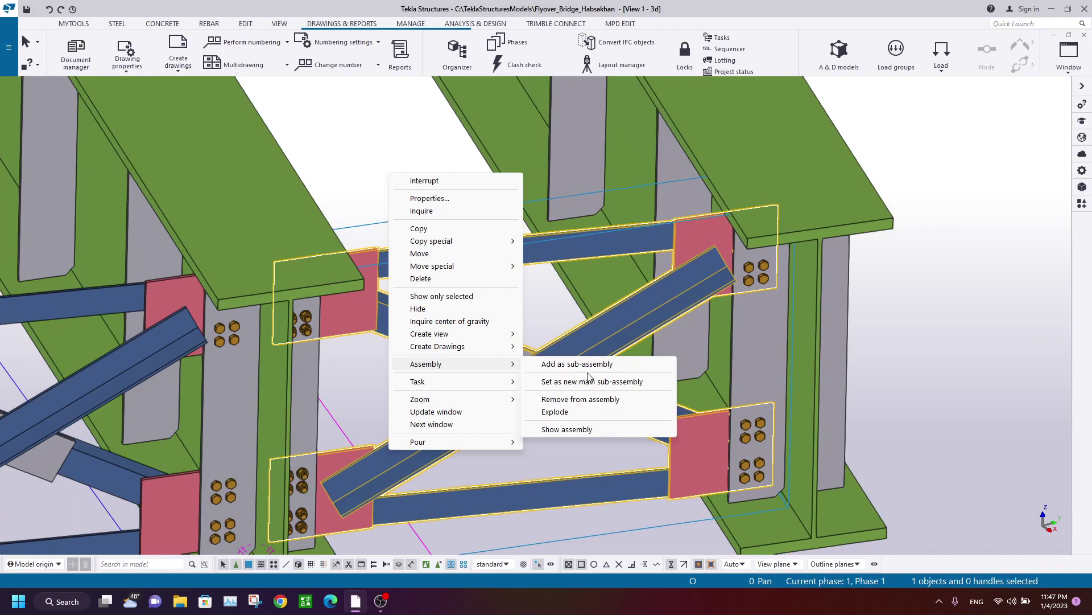
{"action": "mouse_move", "coordinate": [483, 346]}
{"action": "left_click", "coordinate": [580, 346]}
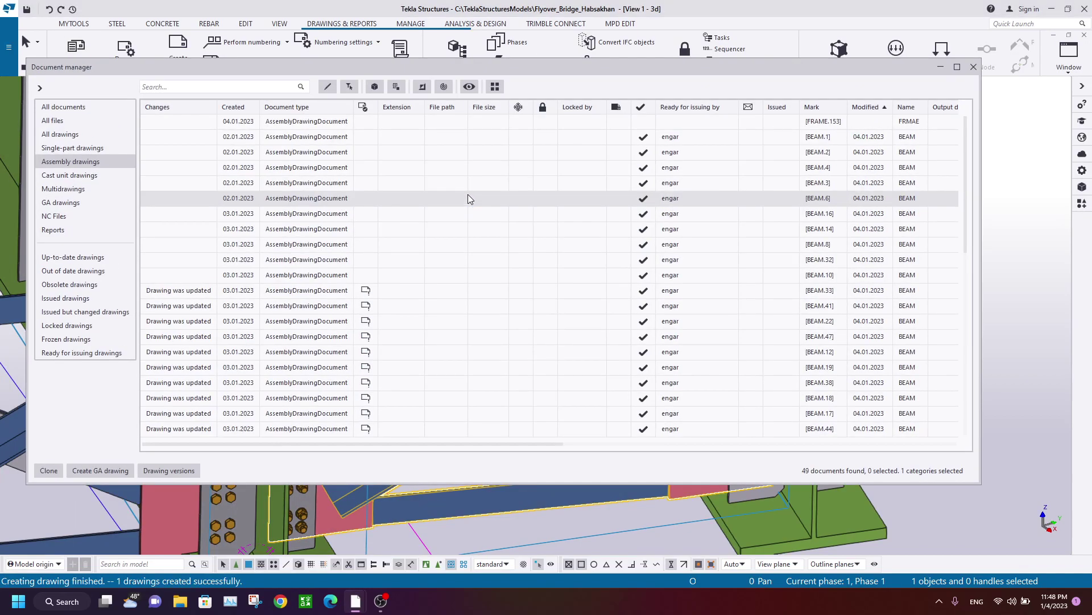
{"action": "double_click", "coordinate": [452, 122]}
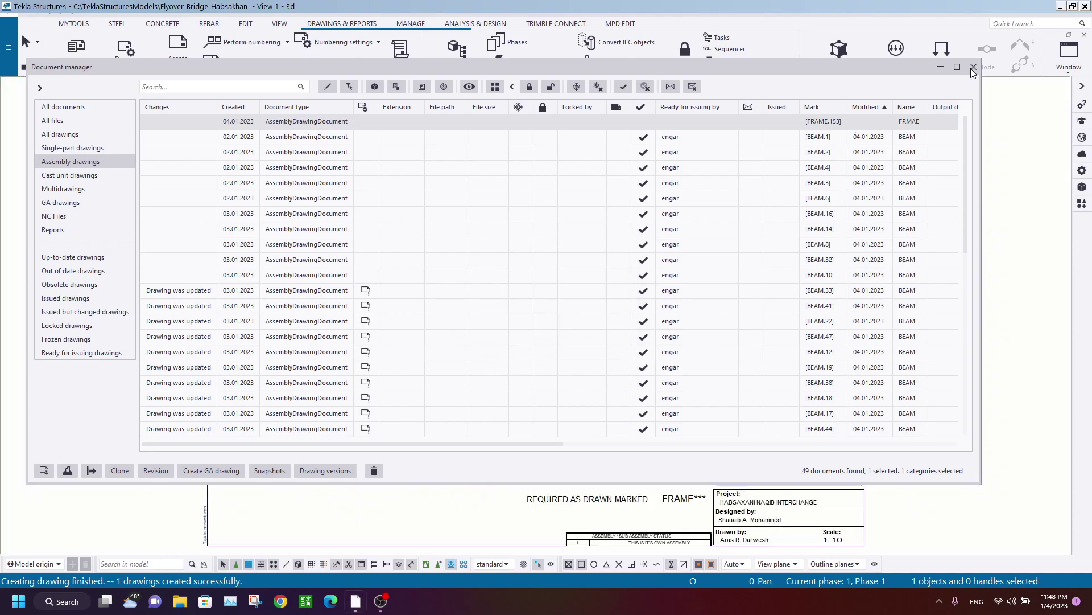
{"action": "left_click", "coordinate": [972, 67]}
Examine the FRAME.153 front view for the orientation of the angles, diagonals and corner plates, and close the drawing
{"action": "scroll", "coordinate": [344, 232], "scroll_direction": "up", "scroll_amount": 3}
{"action": "middle_click_drag", "start_coordinate": [478, 272], "coordinate": [319, 188]}
{"action": "middle_click_drag", "start_coordinate": [198, 342], "coordinate": [278, 311]}
{"action": "middle_click_drag", "start_coordinate": [284, 163], "coordinate": [283, 299]}
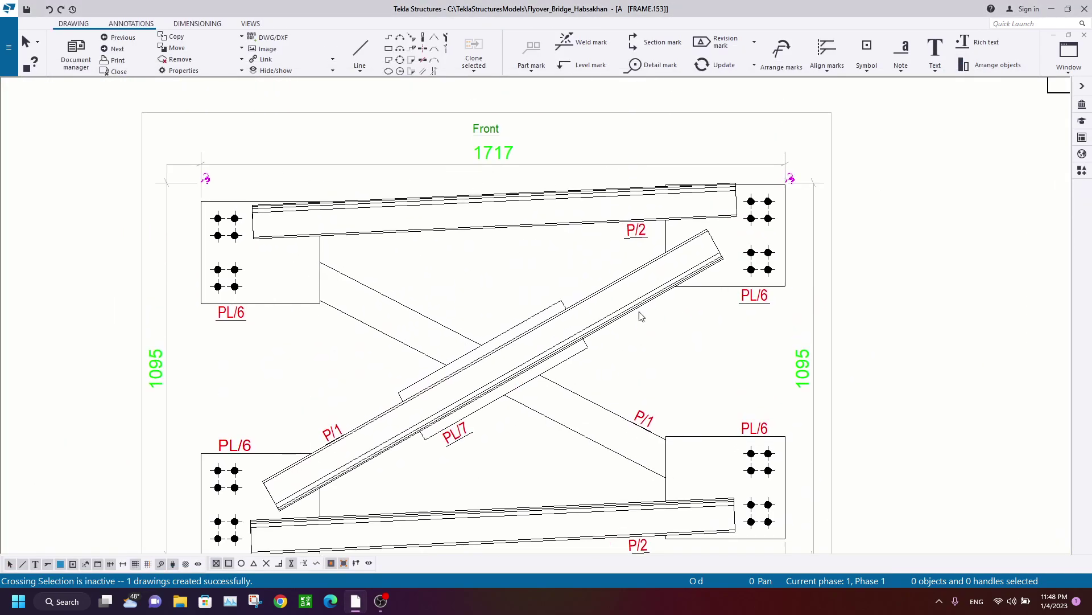
{"action": "middle_click_drag", "start_coordinate": [657, 315], "coordinate": [534, 203]}
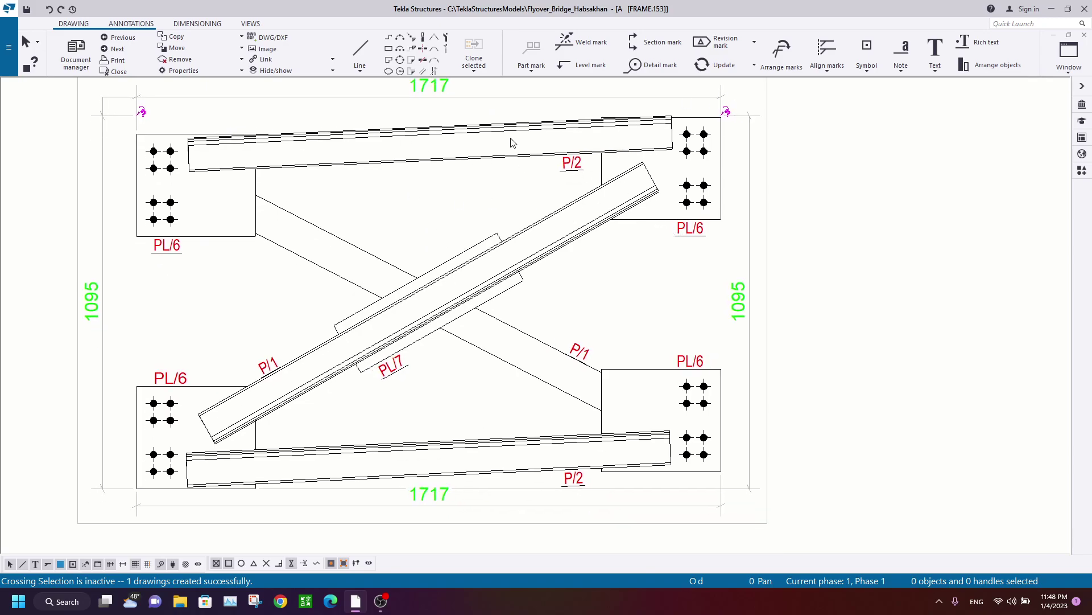
{"action": "mouse_move", "coordinate": [527, 282]}
{"action": "middle_mouse_down"}
{"action": "mouse_move", "coordinate": [551, 255]}
{"action": "mouse_move", "coordinate": [494, 293]}
{"action": "middle_mouse_up"}
{"action": "scroll", "coordinate": [582, 270], "scroll_direction": "down", "scroll_amount": 1}
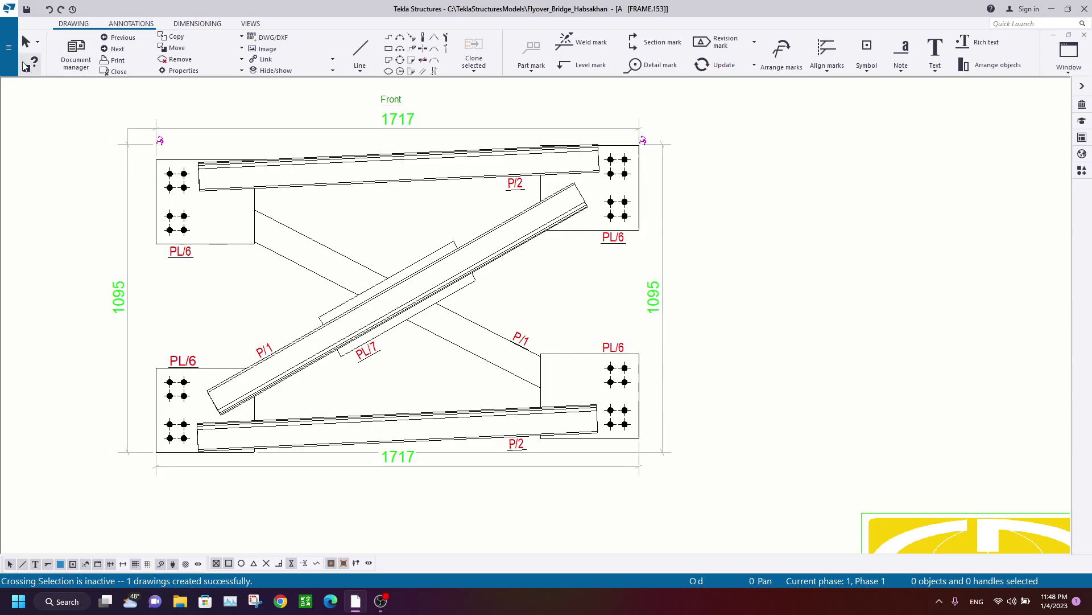
{"action": "left_click", "coordinate": [8, 47]}
{"action": "left_click", "coordinate": [61, 105]}
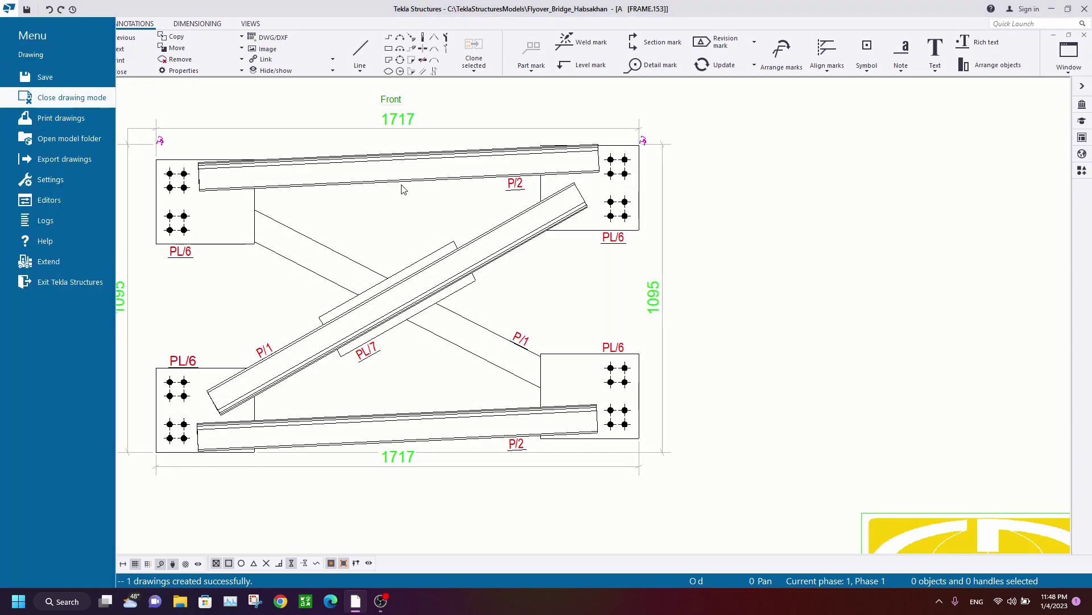
Examine the cross-frames between the straight and curved girders along the bridge model
{"action": "scroll", "coordinate": [351, 270], "scroll_direction": "down", "scroll_amount": 5}
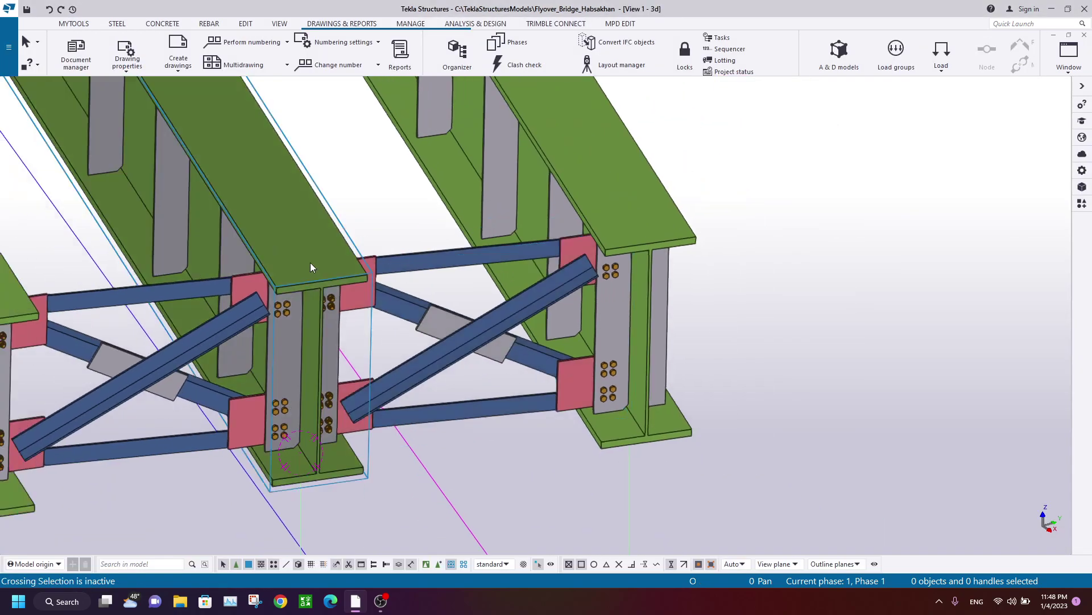
{"action": "middle_click_drag", "start_coordinate": [252, 190], "coordinate": [465, 244]}
{"action": "scroll", "coordinate": [300, 130], "scroll_direction": "up", "scroll_amount": 3}
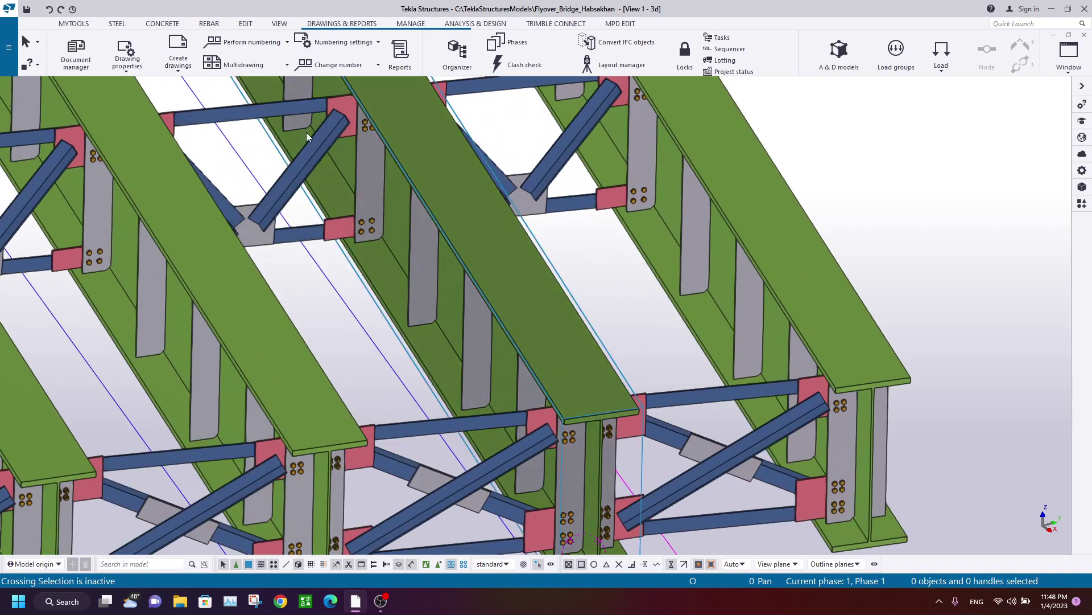
{"action": "scroll", "coordinate": [393, 171], "scroll_direction": "down", "scroll_amount": 4}
{"action": "scroll", "coordinate": [372, 233], "scroll_direction": "down", "scroll_amount": 4}
{"action": "scroll", "coordinate": [365, 125], "scroll_direction": "up", "scroll_amount": 2}
{"action": "middle_click_drag", "start_coordinate": [364, 91], "coordinate": [529, 455]}
{"action": "scroll", "coordinate": [241, 202], "scroll_direction": "up", "scroll_amount": 4}
{"action": "scroll", "coordinate": [325, 279], "scroll_direction": "down", "scroll_amount": 5}
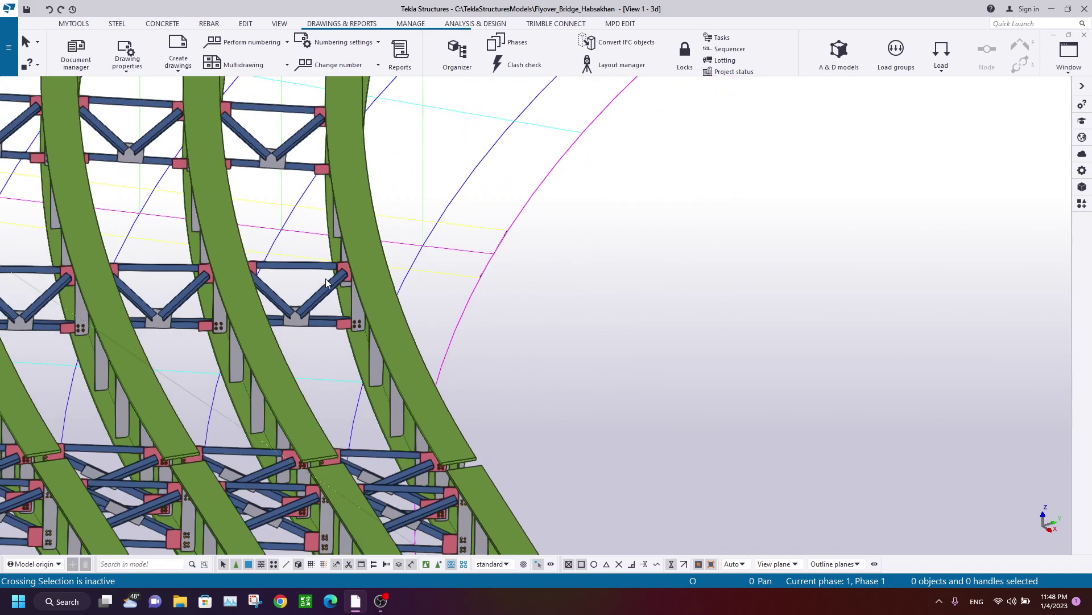
{"action": "scroll", "coordinate": [305, 184], "scroll_direction": "up", "scroll_amount": 3}
{"action": "scroll", "coordinate": [308, 214], "scroll_direction": "up", "scroll_amount": 1}
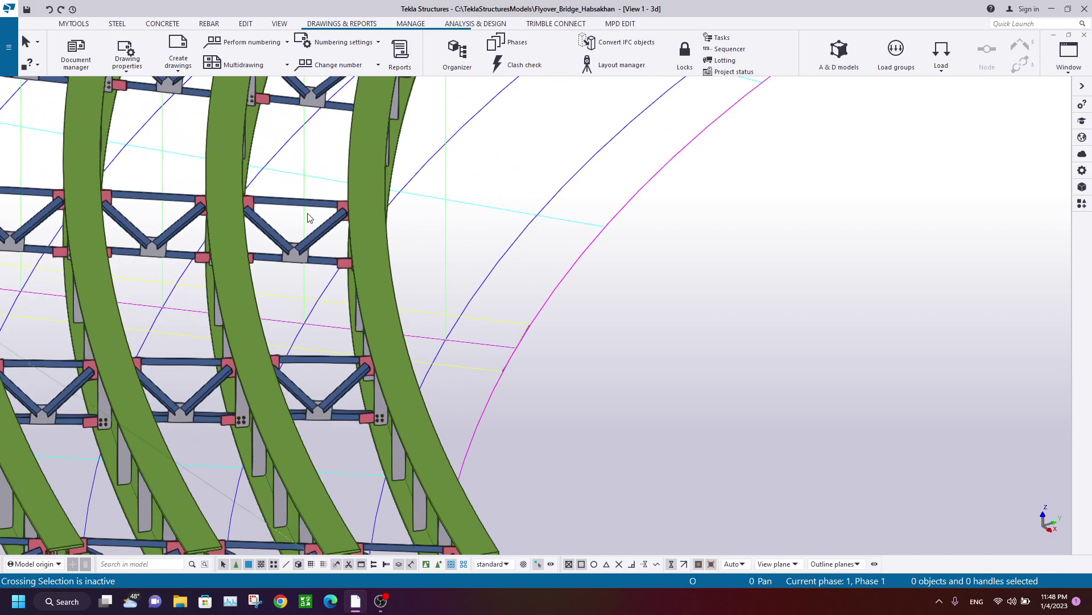
{"action": "scroll", "coordinate": [287, 210], "scroll_direction": "up", "scroll_amount": 3}
{"action": "scroll", "coordinate": [287, 206], "scroll_direction": "down", "scroll_amount": 5}
{"action": "scroll", "coordinate": [287, 206], "scroll_direction": "down", "scroll_amount": 5}
{"action": "middle_click_drag", "start_coordinate": [388, 343], "coordinate": [410, 219]}
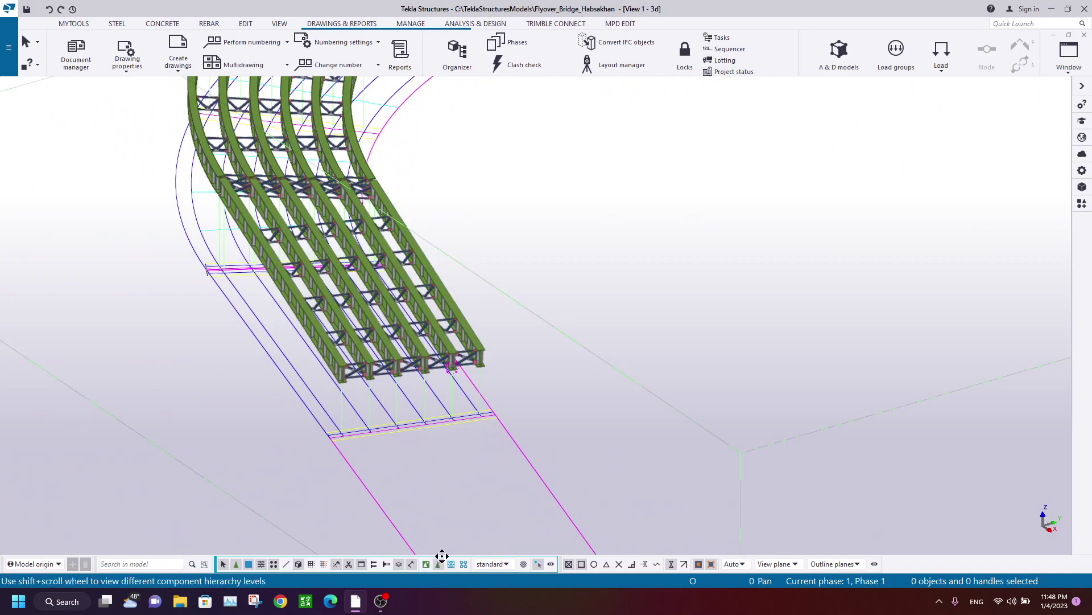
Select the upper gusset plate of the neighbouring end cross-frame at its left girder as a single part
{"action": "scroll", "coordinate": [433, 371], "scroll_direction": "up", "scroll_amount": 6}
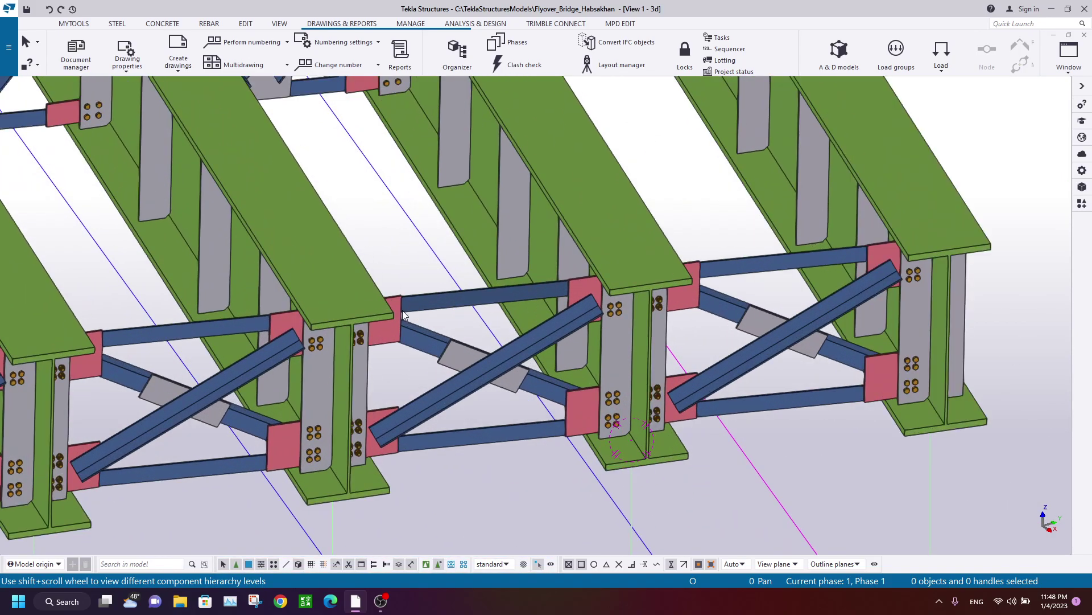
{"action": "left_click", "coordinate": [402, 312]}
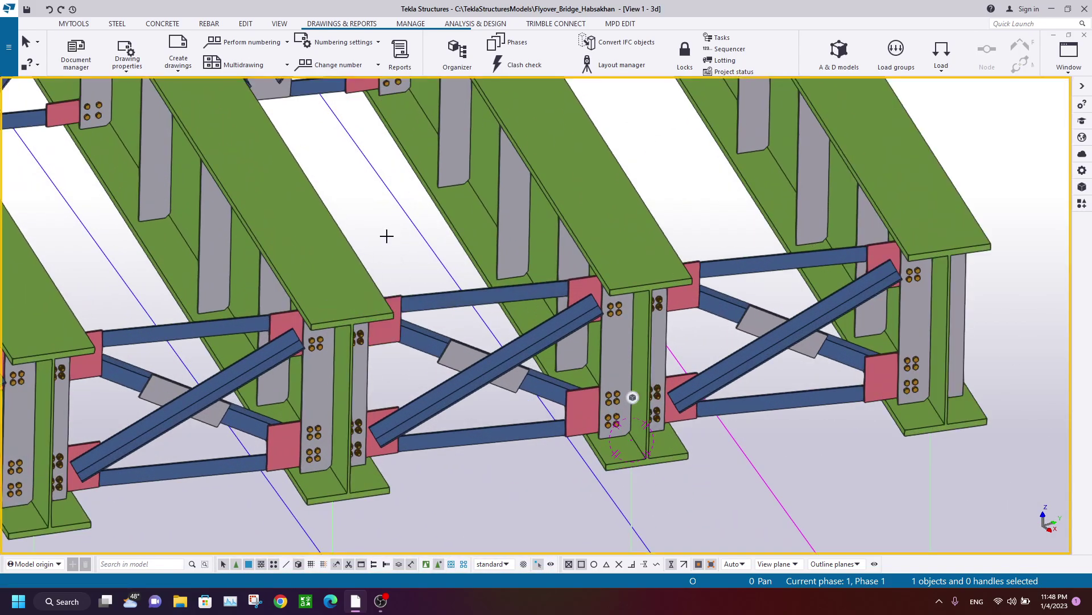
{"action": "scroll", "coordinate": [387, 235], "scroll_direction": "down", "scroll_amount": 5}
{"action": "scroll", "coordinate": [483, 365], "scroll_direction": "up", "scroll_amount": 2}
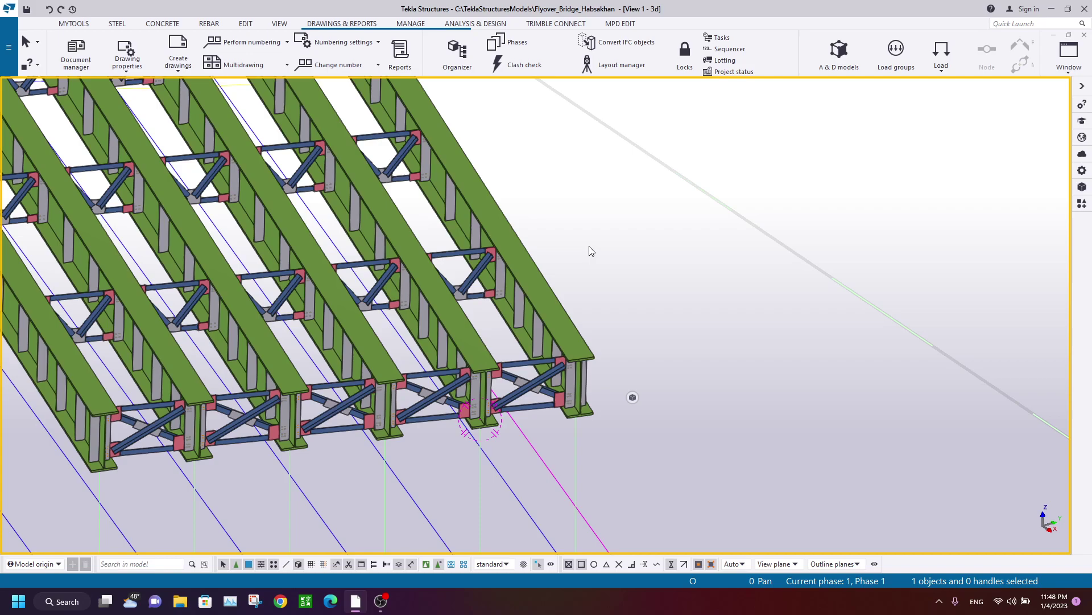
{"action": "scroll", "coordinate": [586, 253], "scroll_direction": "down", "scroll_amount": 4}
{"action": "scroll", "coordinate": [580, 284], "scroll_direction": "up", "scroll_amount": 3}
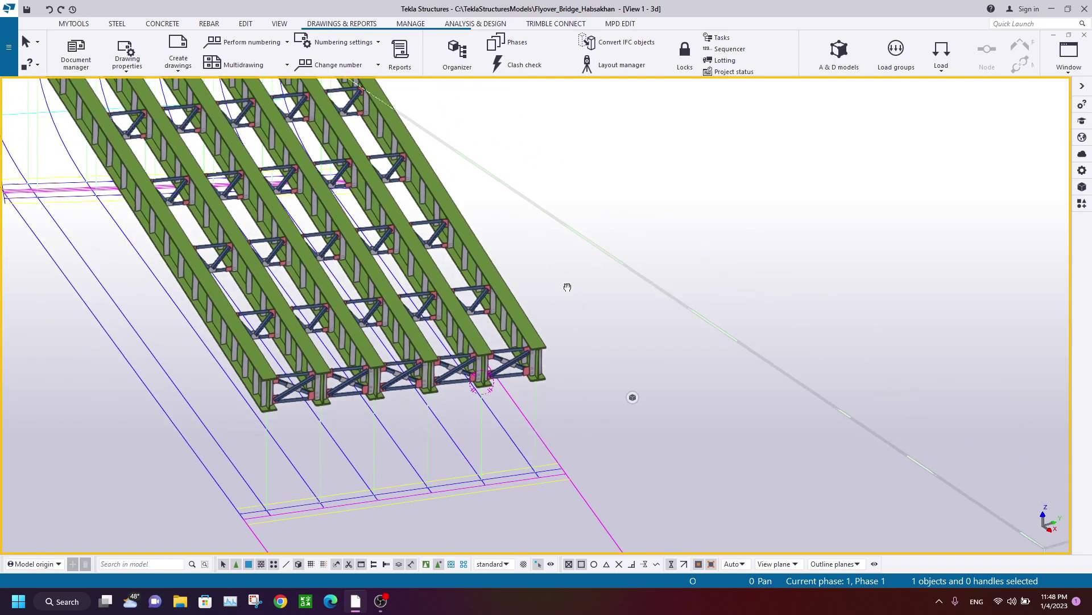
Find the Set Mainpart tool among the MAIN results in the applications and components catalog, view it and close its windows
{"action": "left_click", "coordinate": [1084, 206]}
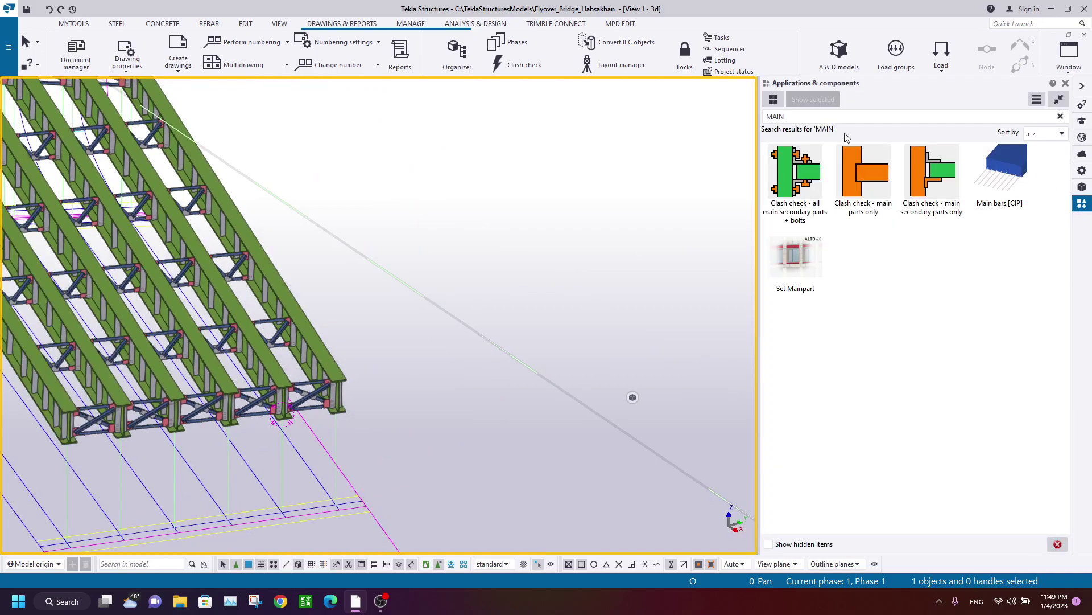
{"action": "left_click_drag", "start_coordinate": [796, 117], "coordinate": [740, 116]}
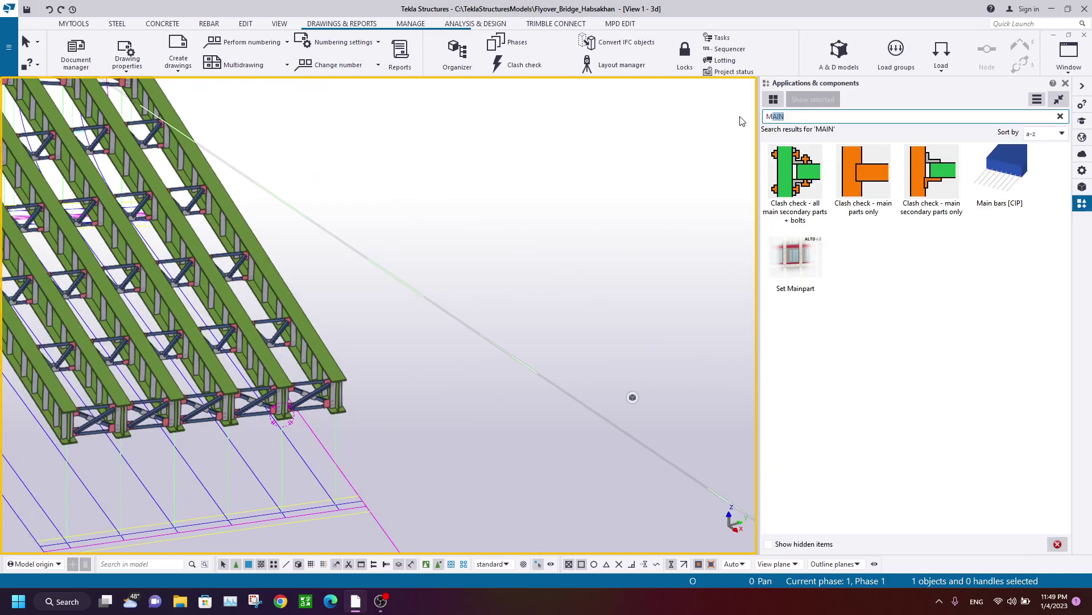
{"action": "left_click", "coordinate": [806, 272]}
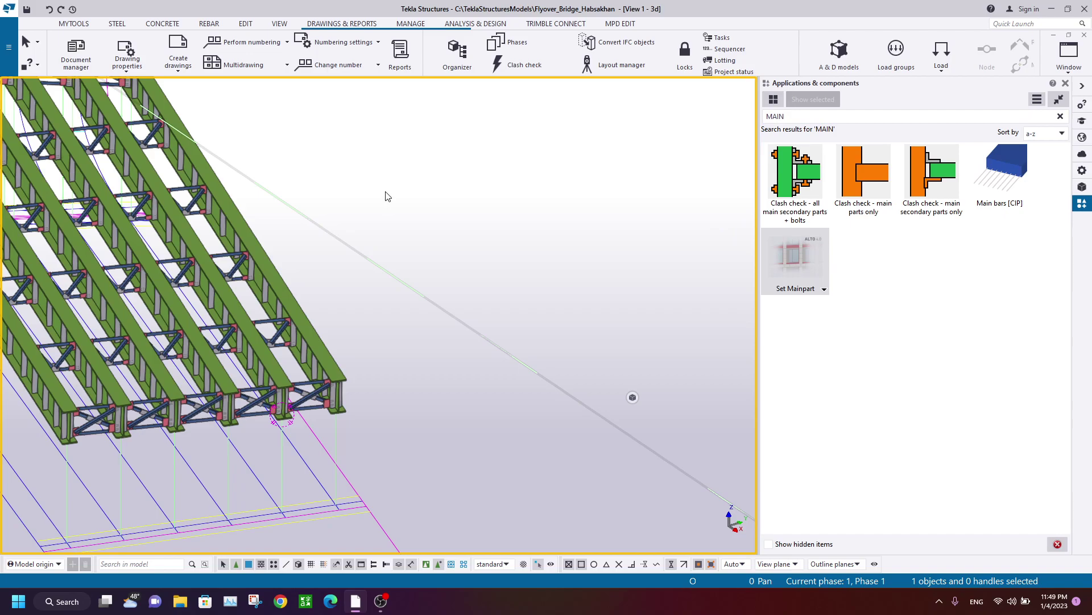
{"action": "left_click_drag", "start_coordinate": [586, 239], "coordinate": [487, 221]}
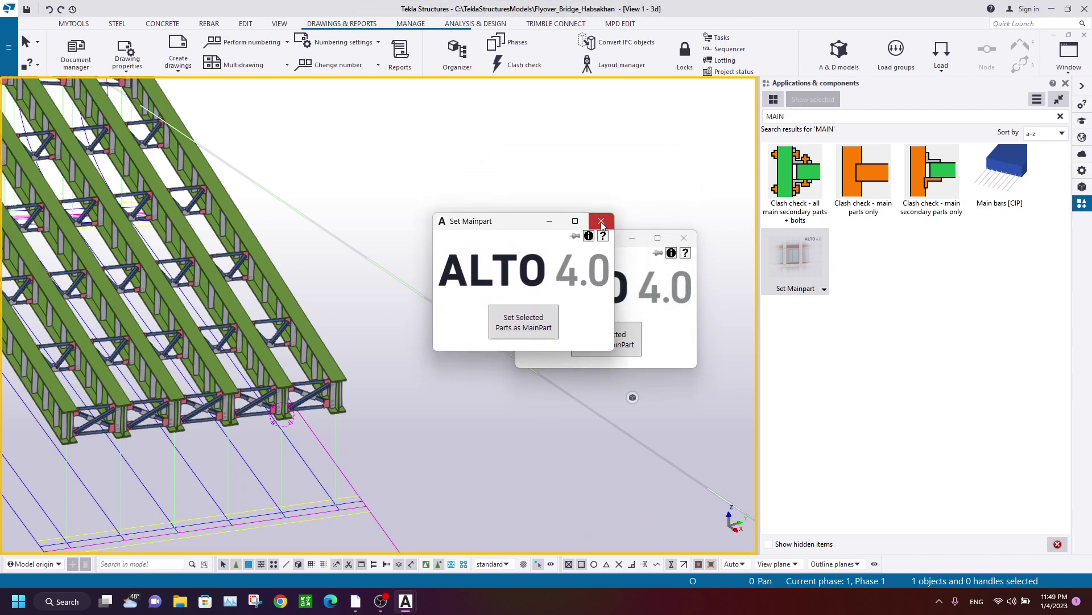
{"action": "left_click", "coordinate": [602, 223]}
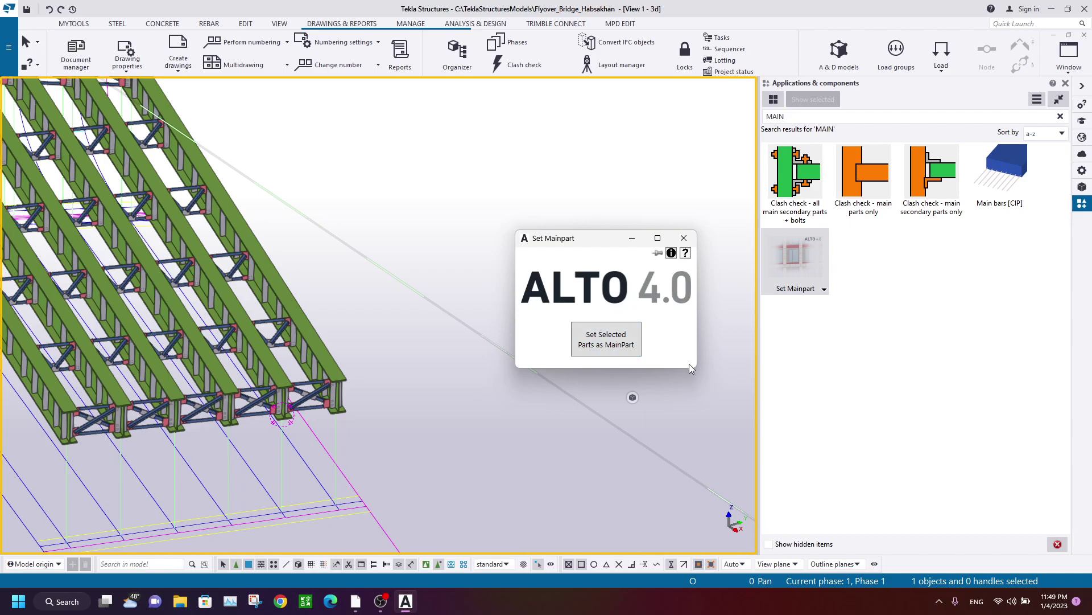
{"action": "left_click", "coordinate": [684, 238]}
{"action": "scroll", "coordinate": [502, 254], "scroll_direction": "down", "scroll_amount": 2}
{"action": "middle_click_drag", "start_coordinate": [502, 255], "coordinate": [568, 323]}
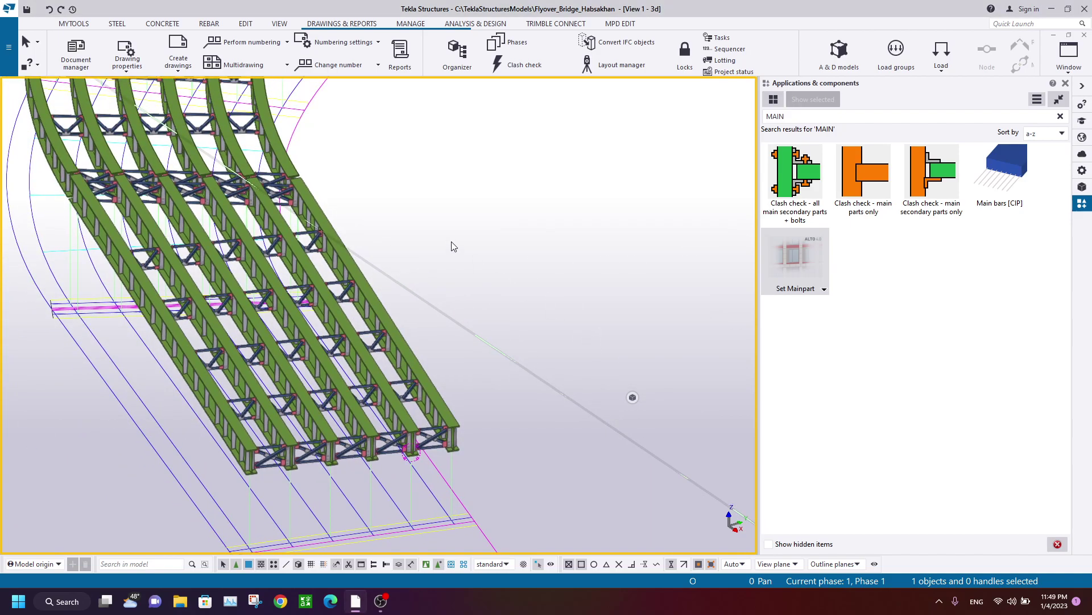
{"action": "scroll", "coordinate": [461, 284], "scroll_direction": "down", "scroll_amount": 3}
{"action": "scroll", "coordinate": [472, 341], "scroll_direction": "up", "scroll_amount": 3}
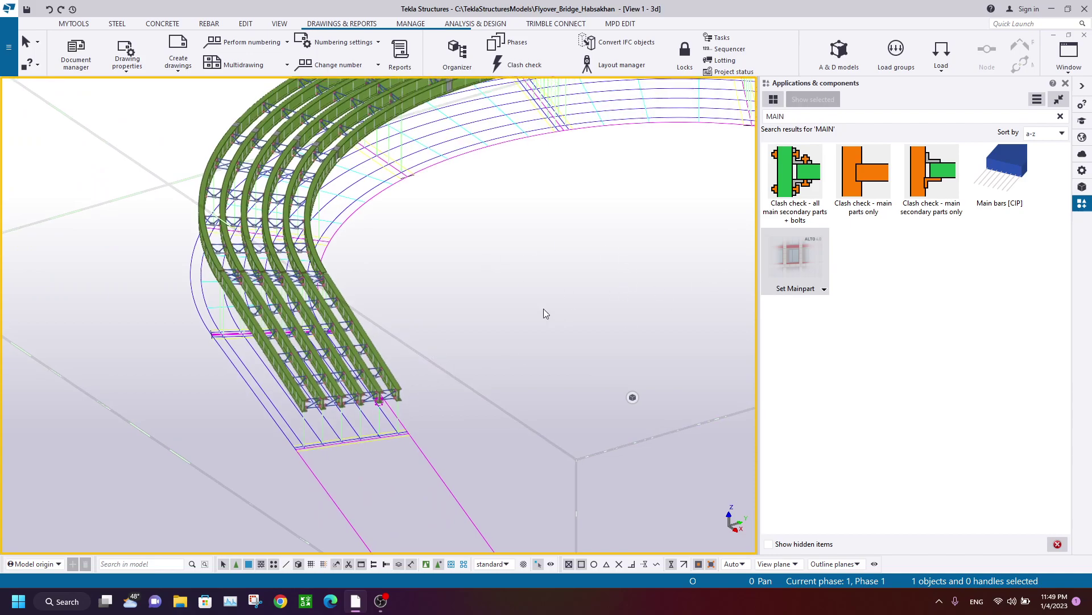
Open the selection filter settings and load the Gussets filter for parts with profile PL12*300
{"action": "middle_click_drag", "start_coordinate": [511, 303], "coordinate": [484, 284], "text": "ctrl"}
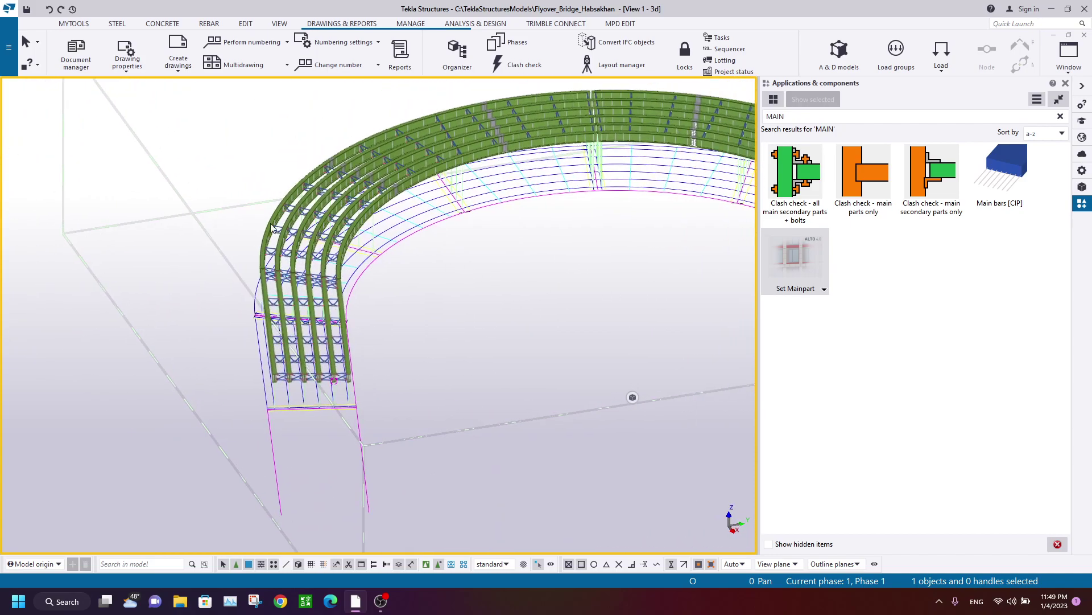
{"action": "scroll", "coordinate": [284, 248], "scroll_direction": "up", "scroll_amount": 2}
{"action": "middle_click_drag", "start_coordinate": [456, 349], "coordinate": [483, 456]}
{"action": "scroll", "coordinate": [405, 295], "scroll_direction": "down", "scroll_amount": 2}
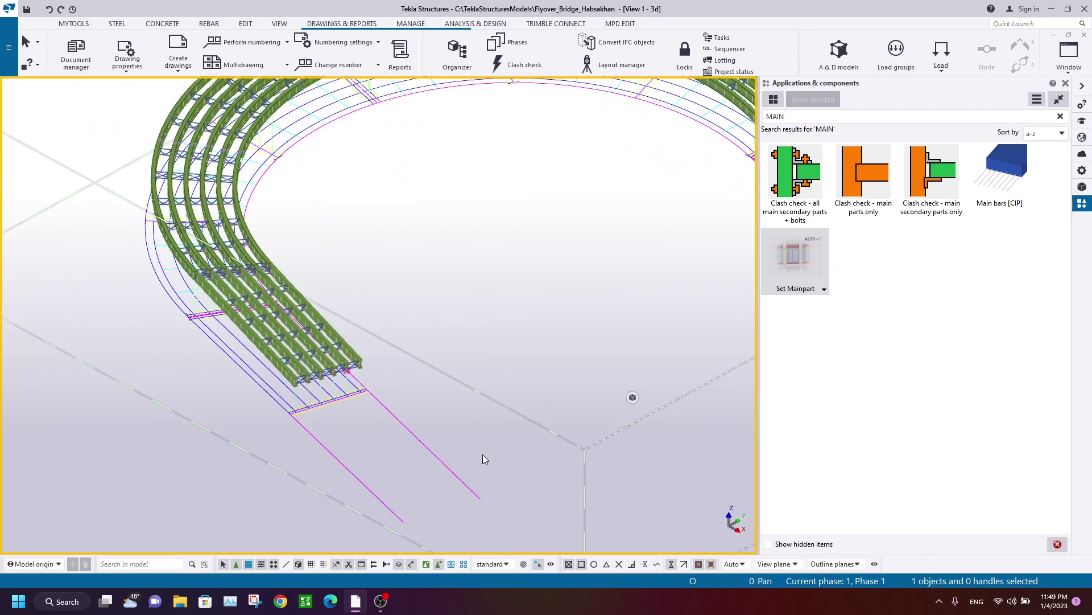
{"action": "left_click", "coordinate": [524, 564]}
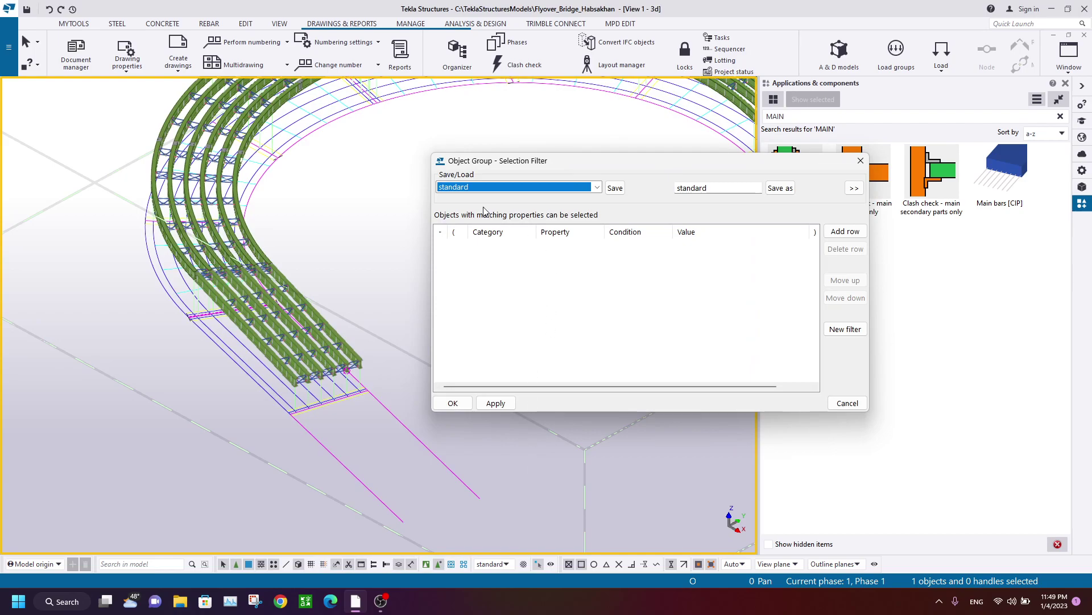
{"action": "left_click_drag", "start_coordinate": [535, 167], "coordinate": [493, 180]}
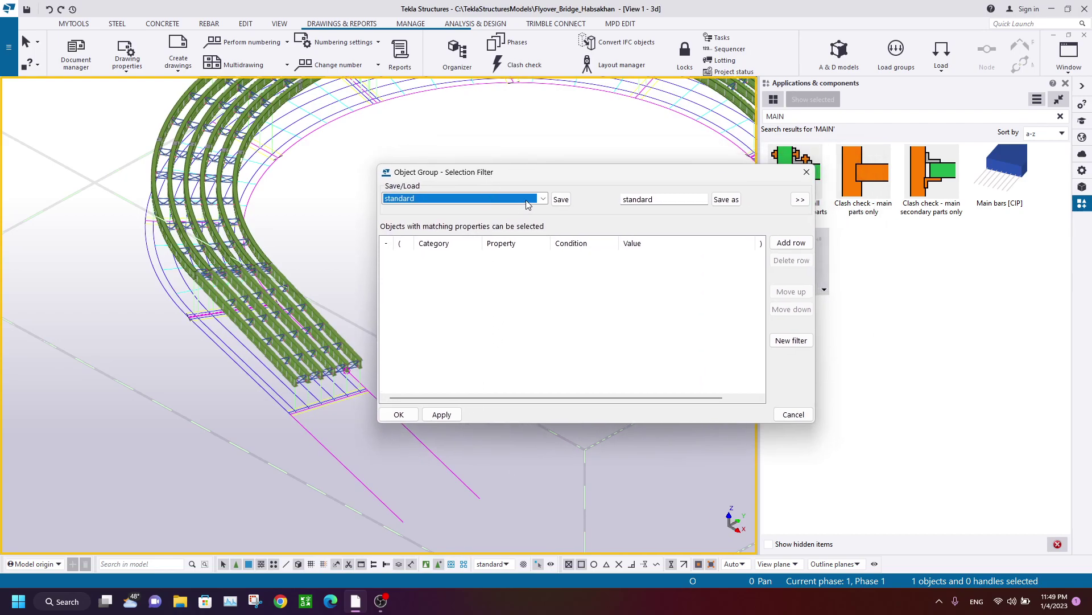
{"action": "key", "text": "Down"}
{"action": "scroll", "coordinate": [527, 200], "scroll_direction": "down", "scroll_amount": 1}
{"action": "left_click_drag", "start_coordinate": [493, 172], "coordinate": [455, 177]}
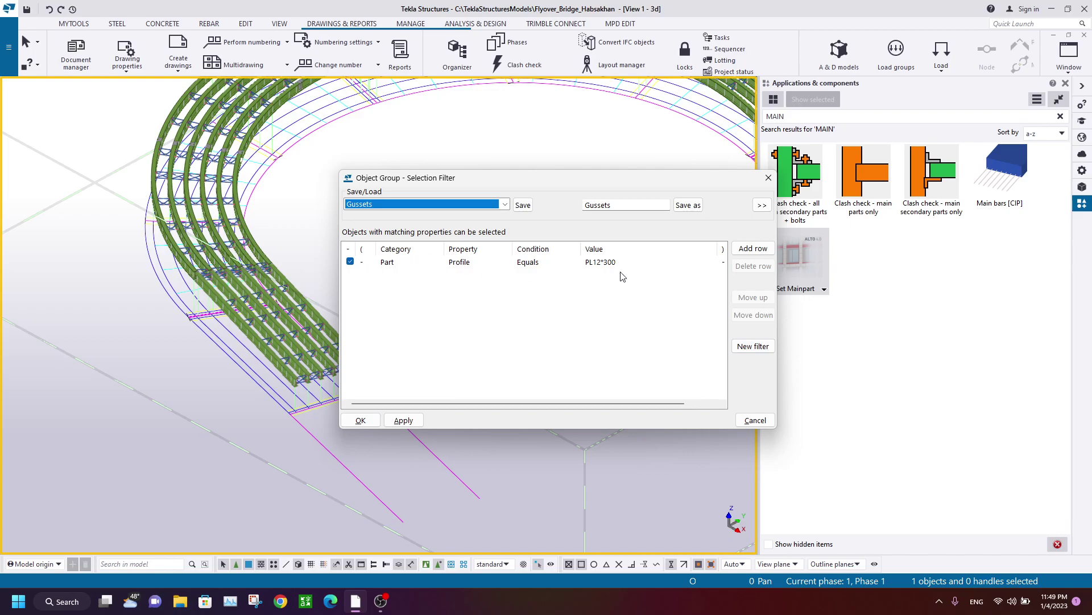
Show the filter type options of the Gussets filter and apply it as the active selection filter
{"action": "scroll", "coordinate": [265, 357], "scroll_direction": "up", "scroll_amount": 3}
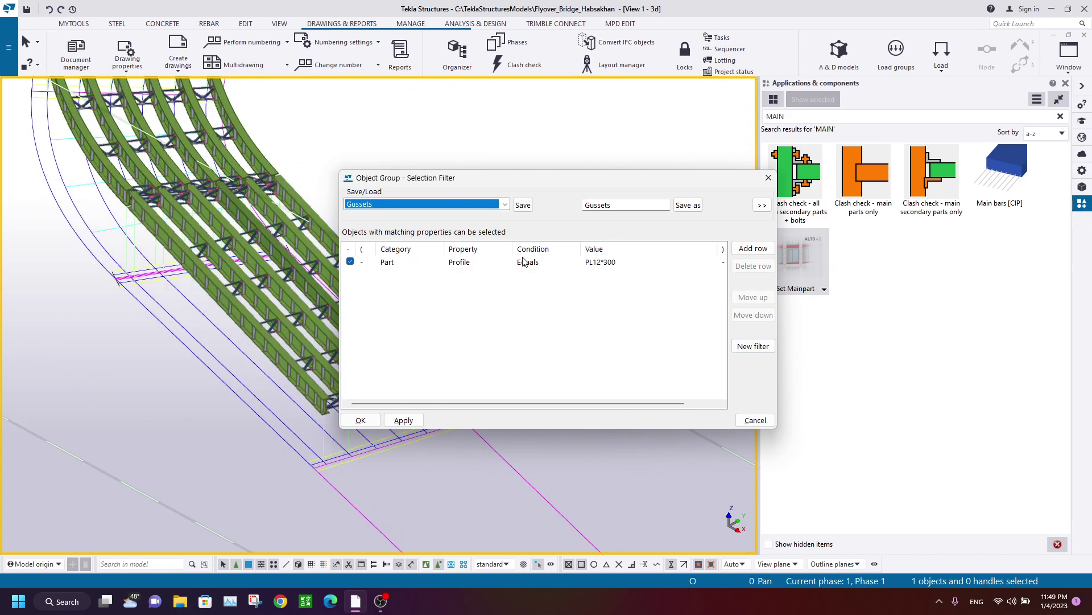
{"action": "left_click", "coordinate": [762, 206]}
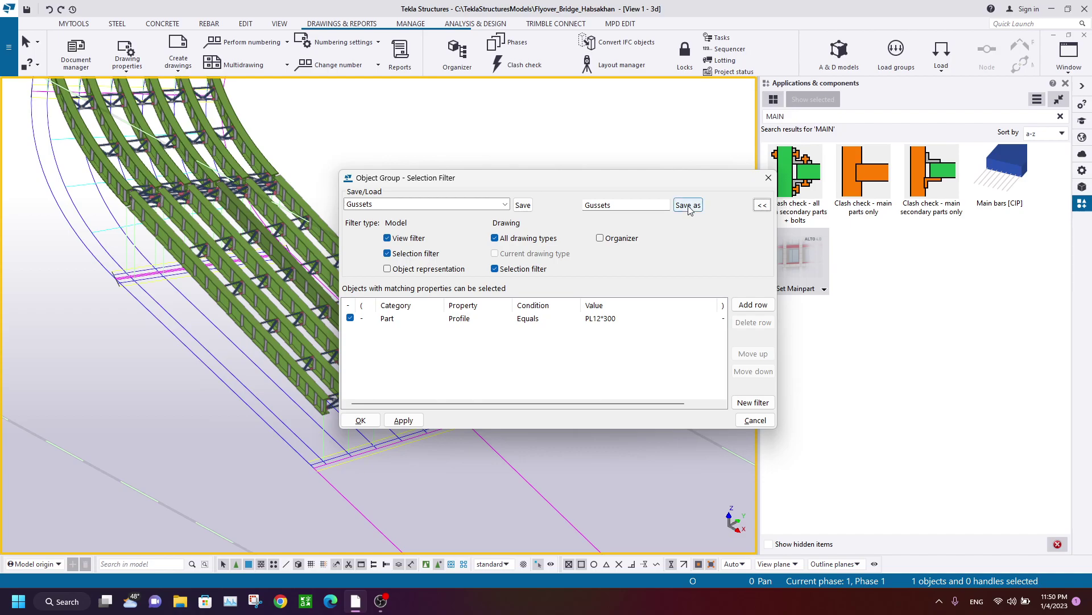
{"action": "left_click", "coordinate": [403, 420]}
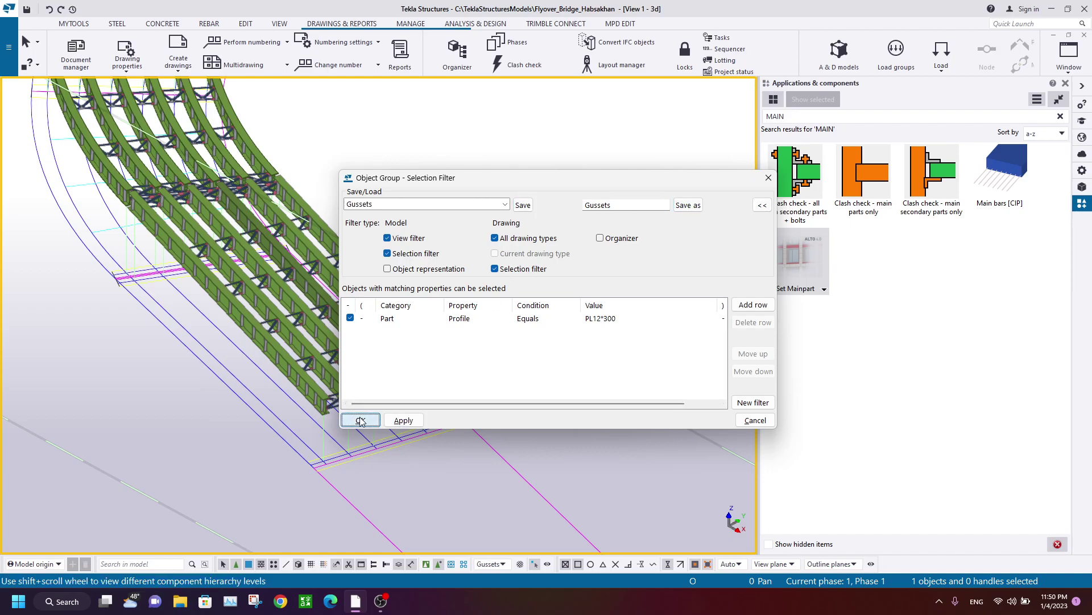
{"action": "left_click", "coordinate": [361, 420]}
Set the 3d view's visible object group to Gussets, and close the view properties and the applications and components catalog
{"action": "double_click", "coordinate": [466, 227]}
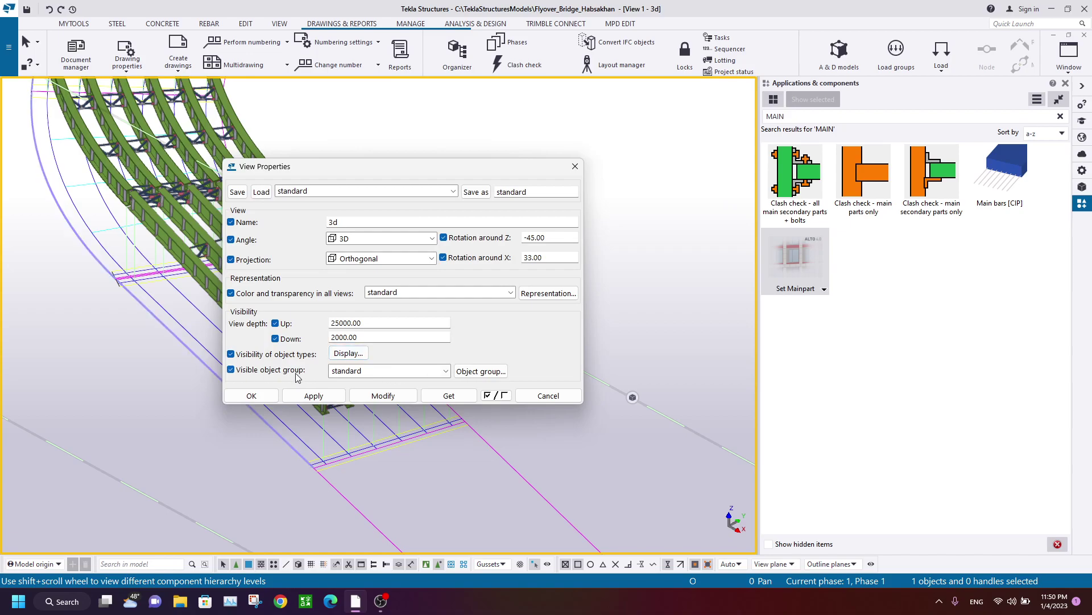
{"action": "double_click", "coordinate": [362, 373]}
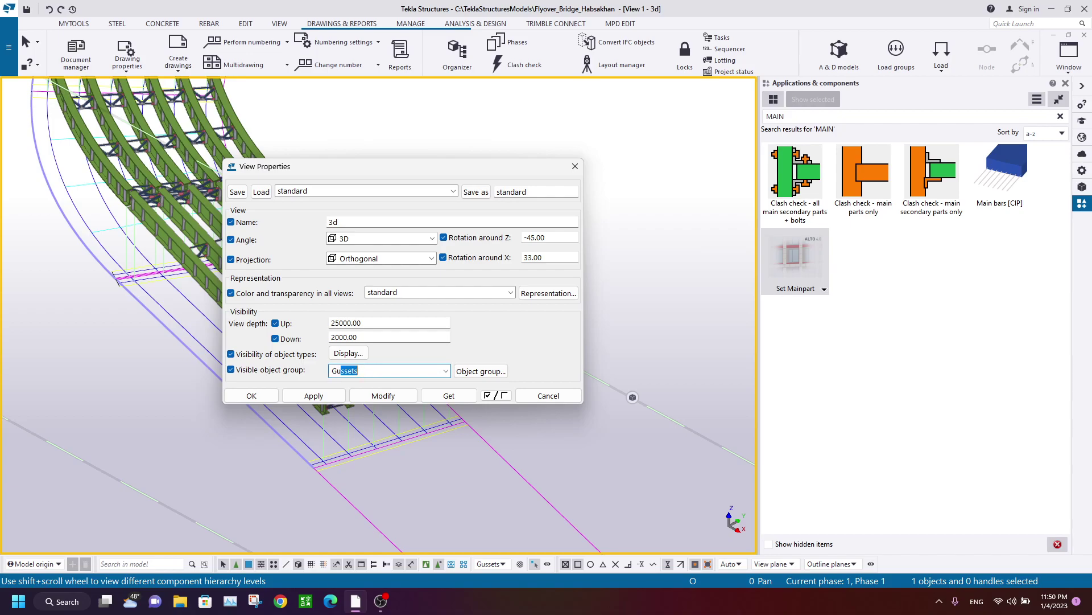
{"action": "left_click", "coordinate": [383, 395]}
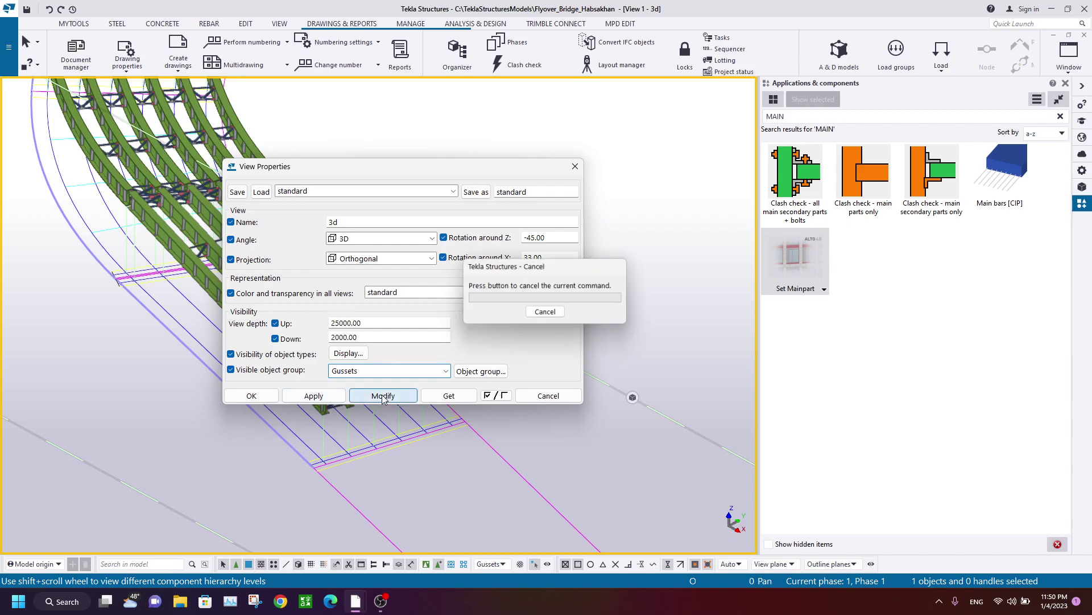
{"action": "left_click", "coordinate": [1066, 84]}
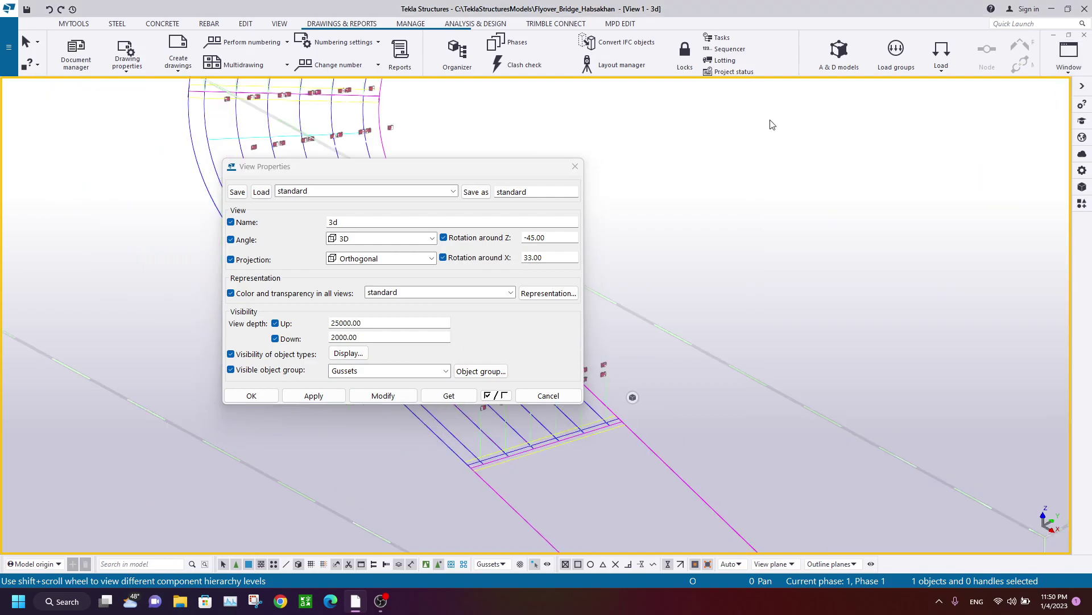
{"action": "left_click", "coordinate": [575, 166]}
Select all the gusset plates across the whole bridge and show only the selected objects, leaving out the bolts
{"action": "scroll", "coordinate": [454, 229], "scroll_direction": "up", "scroll_amount": 10}
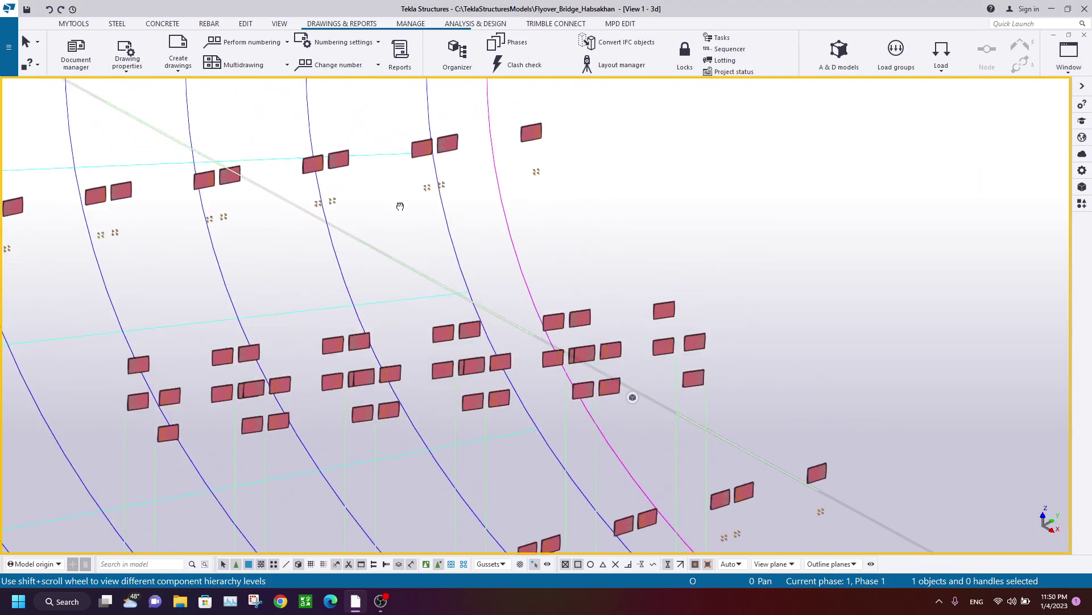
{"action": "scroll", "coordinate": [456, 273], "scroll_direction": "up", "scroll_amount": 4}
{"action": "scroll", "coordinate": [515, 208], "scroll_direction": "down", "scroll_amount": 15}
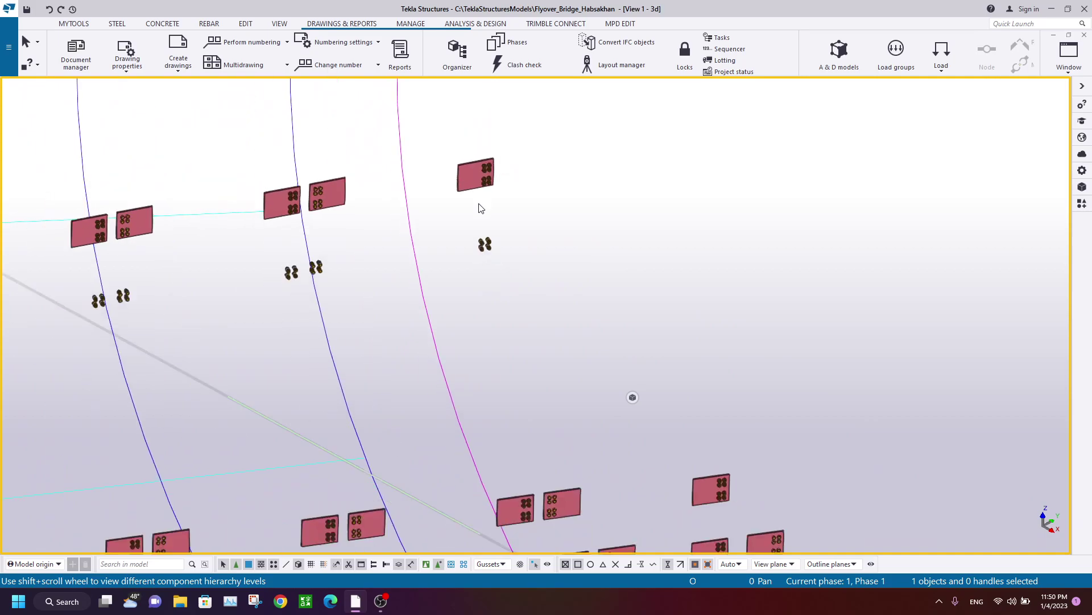
{"action": "middle_click_drag", "start_coordinate": [633, 255], "coordinate": [506, 205], "text": "ctrl"}
{"action": "scroll", "coordinate": [512, 196], "scroll_direction": "up", "scroll_amount": 5}
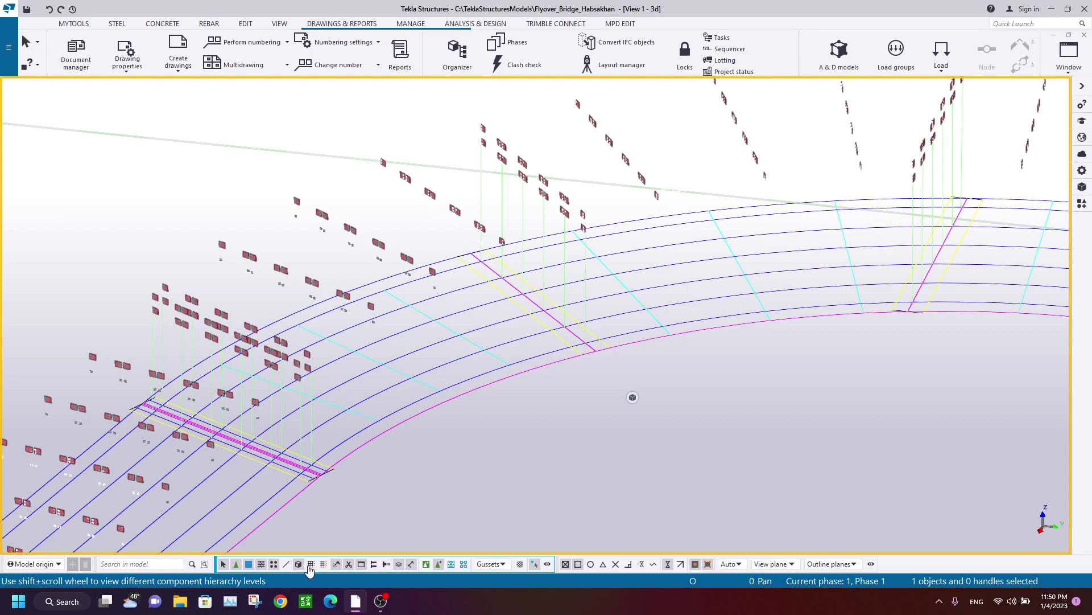
{"action": "scroll", "coordinate": [449, 410], "scroll_direction": "down", "scroll_amount": 10}
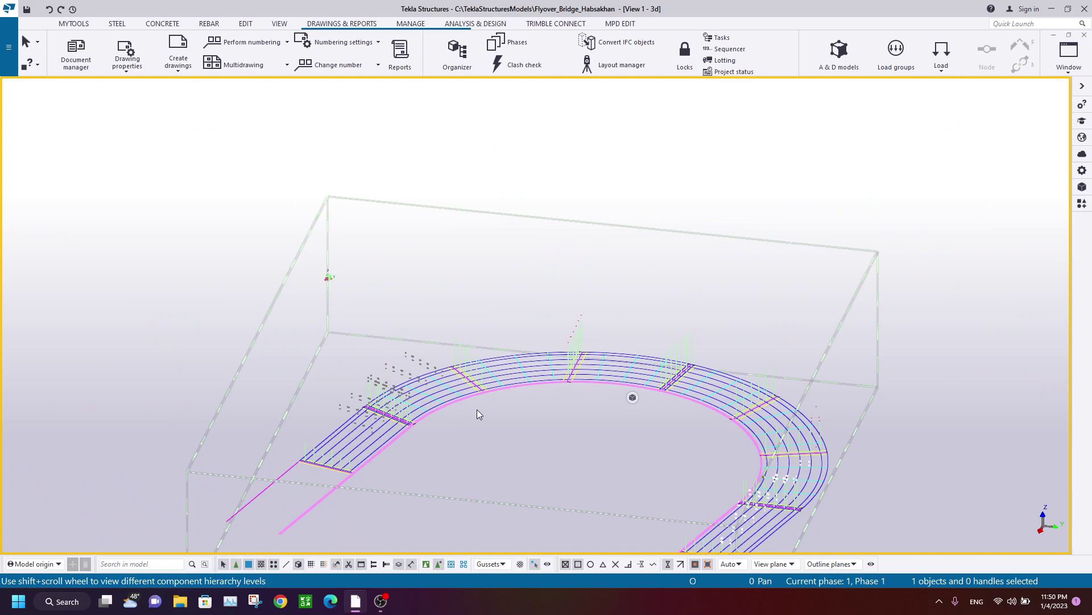
{"action": "left_click_drag", "start_coordinate": [737, 195], "coordinate": [155, 475]}
{"action": "right_click", "coordinate": [378, 177]}
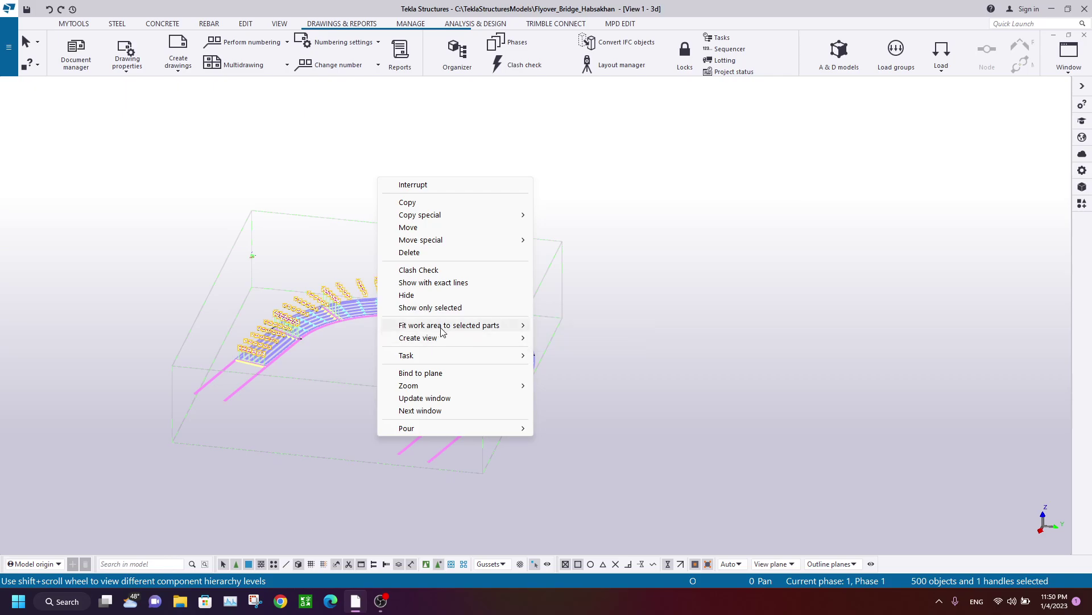
{"action": "left_click", "coordinate": [444, 307]}
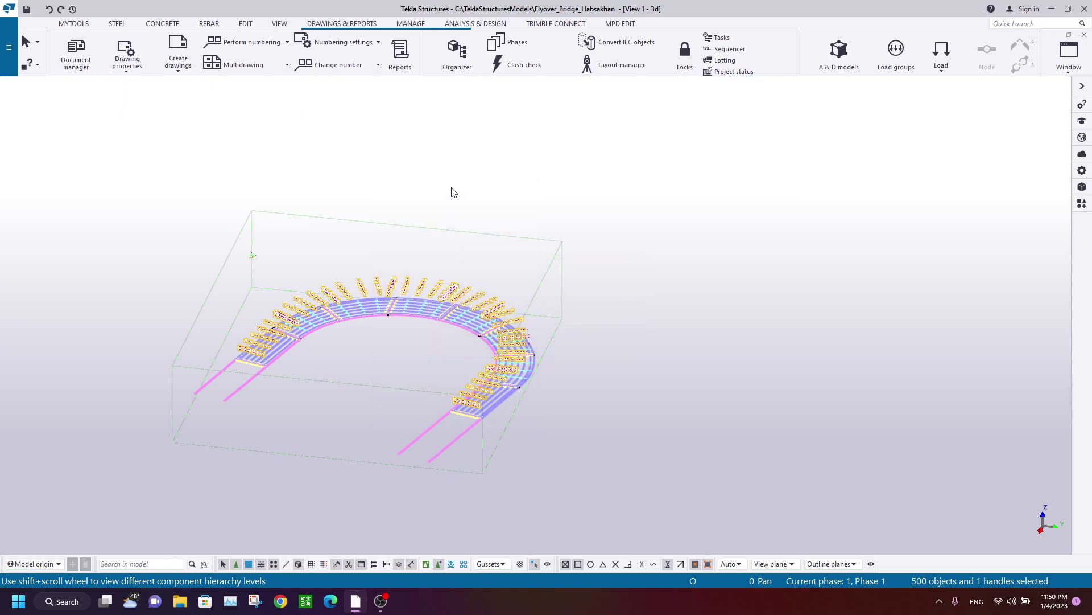
Examine the upper and lower gusset plates of the cross-frames along the bridge
{"action": "scroll", "coordinate": [286, 310], "scroll_direction": "up", "scroll_amount": 10}
{"action": "middle_click_drag", "start_coordinate": [397, 267], "coordinate": [779, 313]}
{"action": "left_click", "coordinate": [395, 229]}
{"action": "scroll", "coordinate": [401, 298], "scroll_direction": "down", "scroll_amount": 3}
{"action": "scroll", "coordinate": [409, 246], "scroll_direction": "down", "scroll_amount": 3}
{"action": "scroll", "coordinate": [508, 212], "scroll_direction": "down", "scroll_amount": 2}
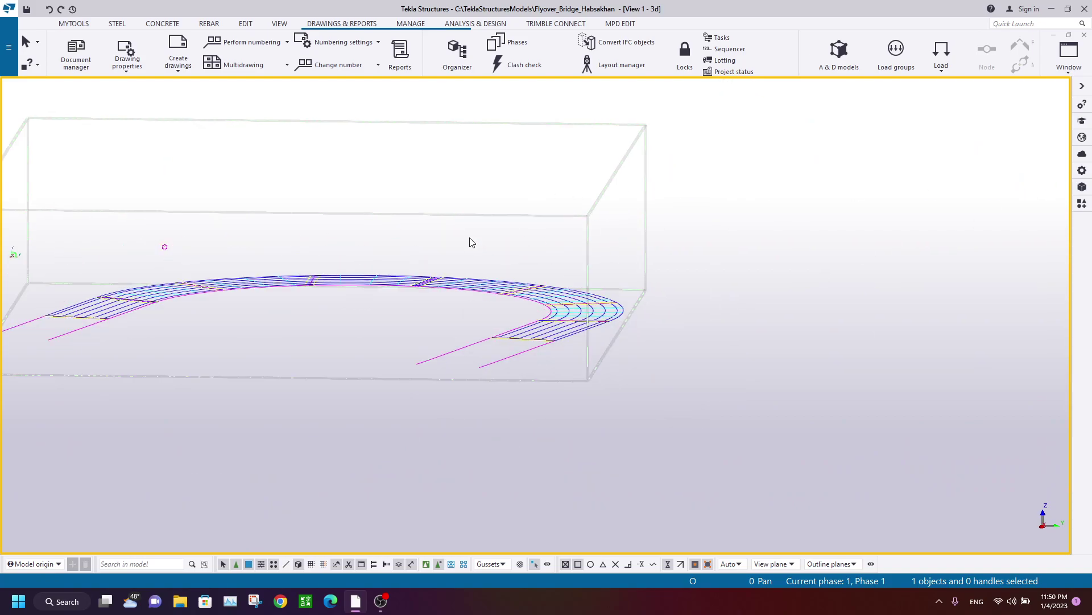
{"action": "middle_click_drag", "start_coordinate": [529, 225], "coordinate": [606, 208]}
{"action": "scroll", "coordinate": [308, 279], "scroll_direction": "up", "scroll_amount": 8}
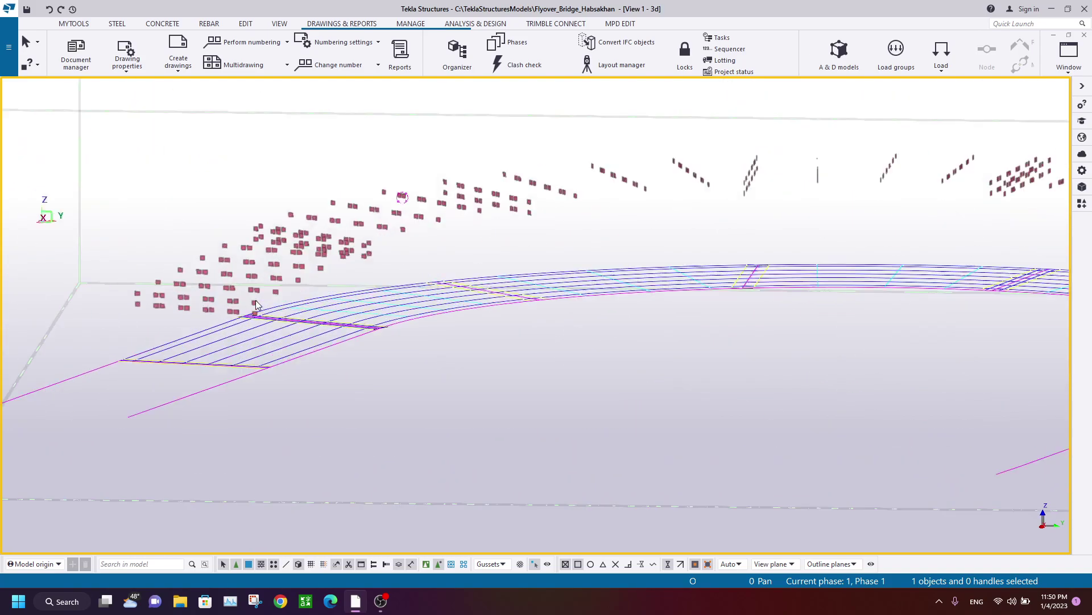
{"action": "scroll", "coordinate": [300, 313], "scroll_direction": "down", "scroll_amount": 4}
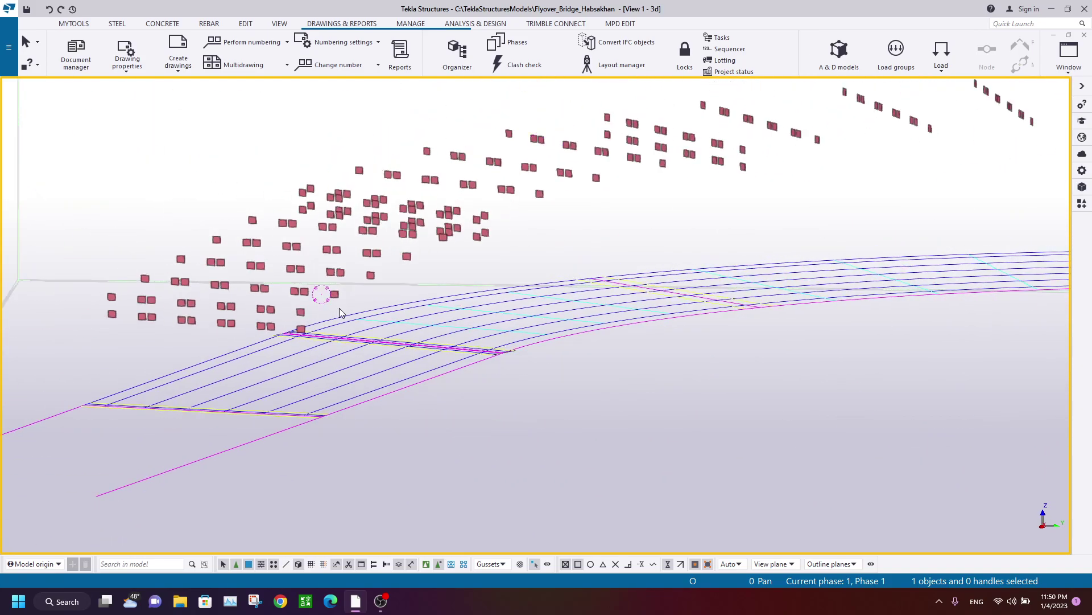
{"action": "middle_click_drag", "start_coordinate": [303, 309], "coordinate": [367, 287], "text": "ctrl"}
{"action": "middle_click_drag", "start_coordinate": [617, 182], "coordinate": [544, 216]}
{"action": "scroll", "coordinate": [520, 242], "scroll_direction": "up", "scroll_amount": 4}
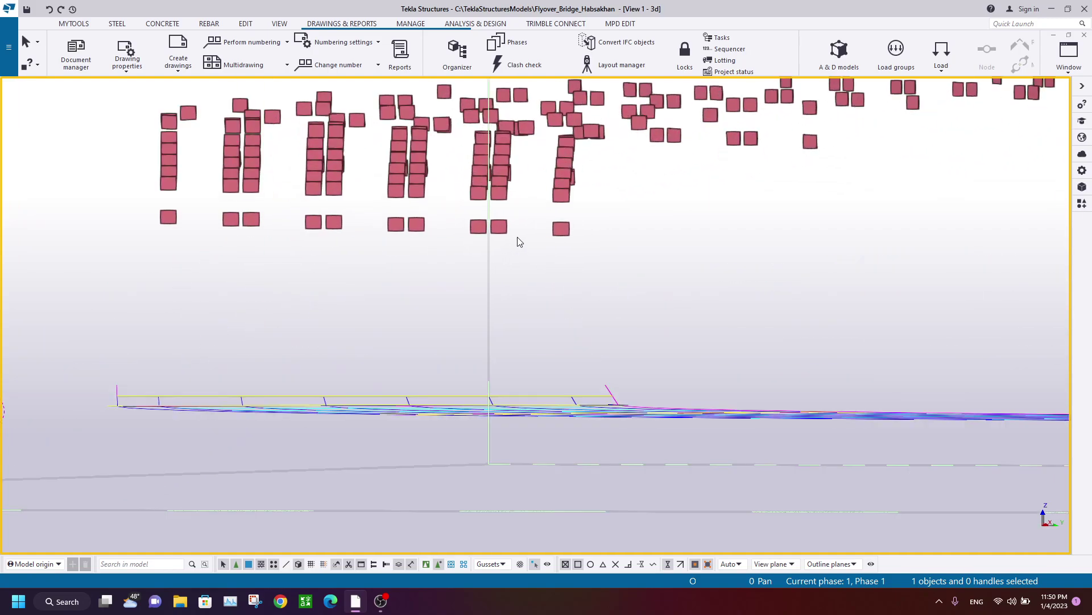
{"action": "key", "text": "v"}
{"action": "middle_click_drag", "start_coordinate": [471, 152], "coordinate": [333, 259], "text": "ctrl"}
{"action": "scroll", "coordinate": [332, 259], "scroll_direction": "up", "scroll_amount": 5}
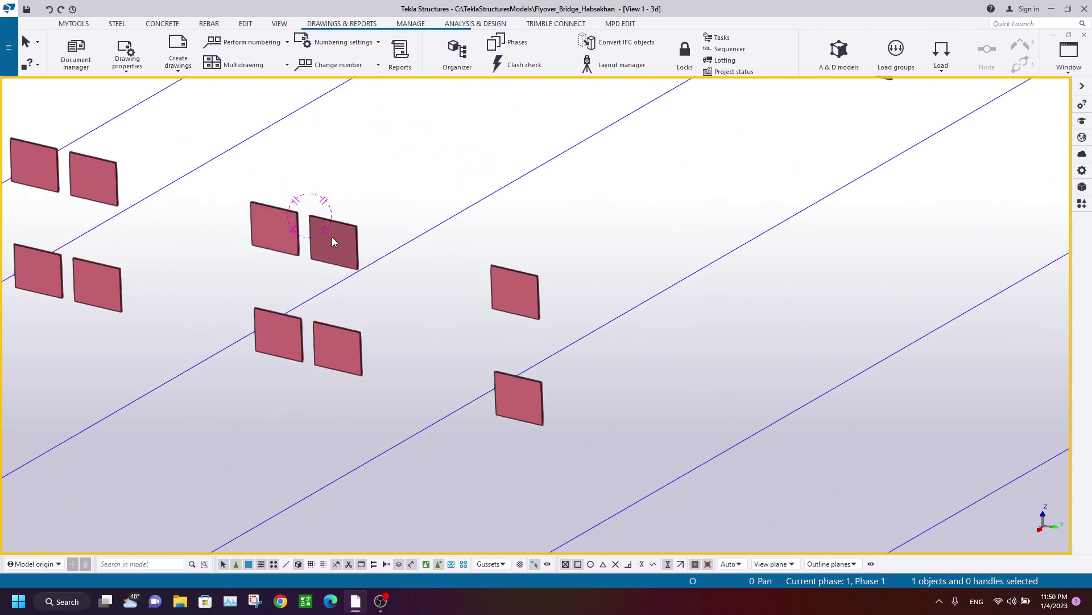
{"action": "left_click", "coordinate": [614, 263]}
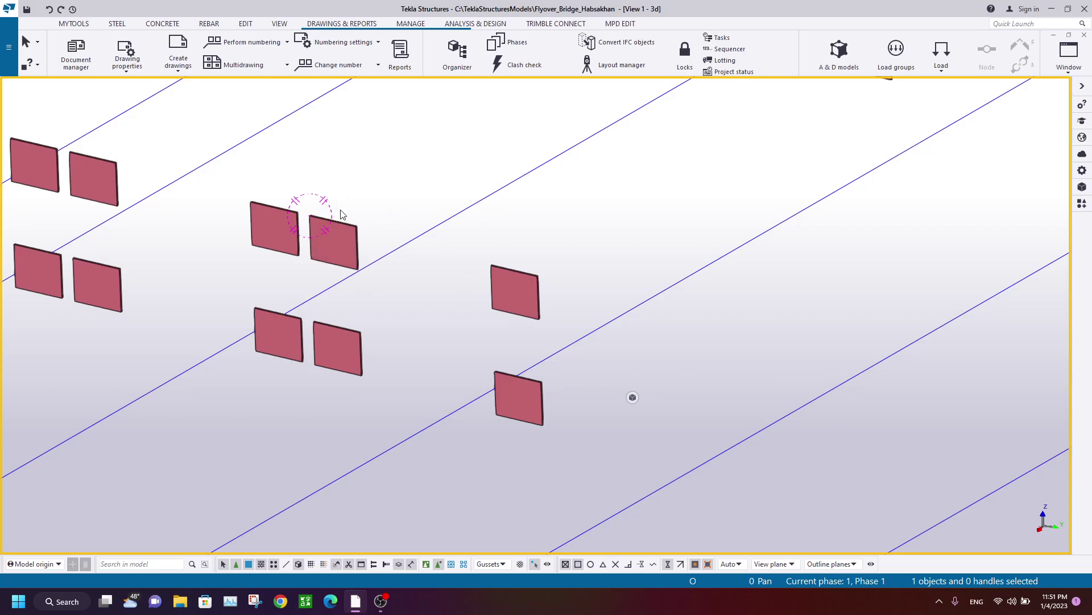
Hide the lower row of gusset plates at the bridge's end cross-frame
{"action": "scroll", "coordinate": [390, 239], "scroll_direction": "down", "scroll_amount": 7}
{"action": "middle_click_drag", "start_coordinate": [396, 276], "coordinate": [322, 202], "text": "ctrl"}
{"action": "scroll", "coordinate": [351, 266], "scroll_direction": "up", "scroll_amount": 5}
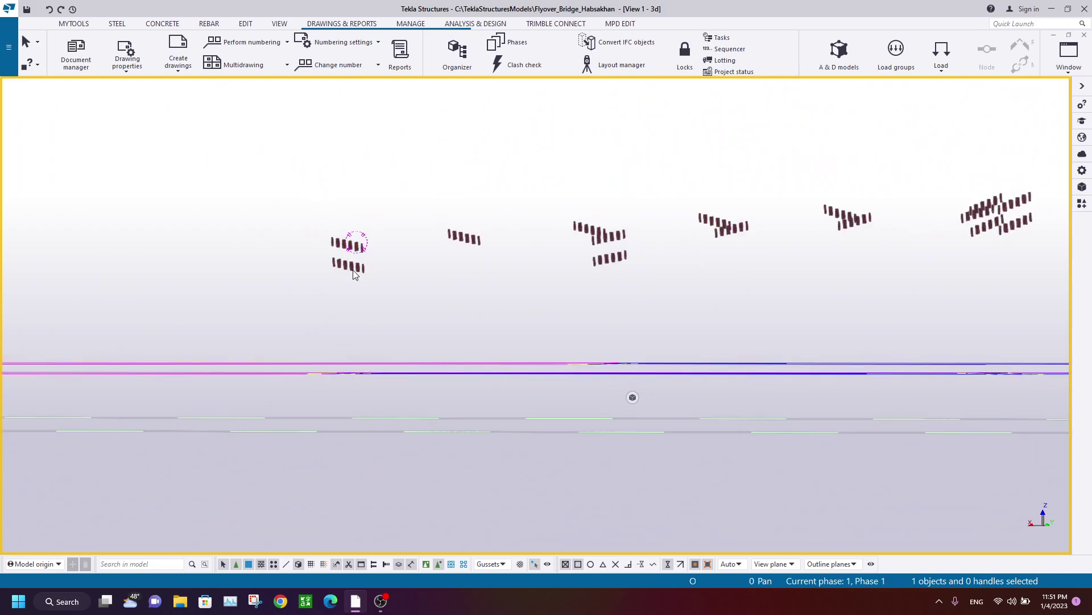
{"action": "left_click_drag", "start_coordinate": [234, 219], "coordinate": [509, 350]}
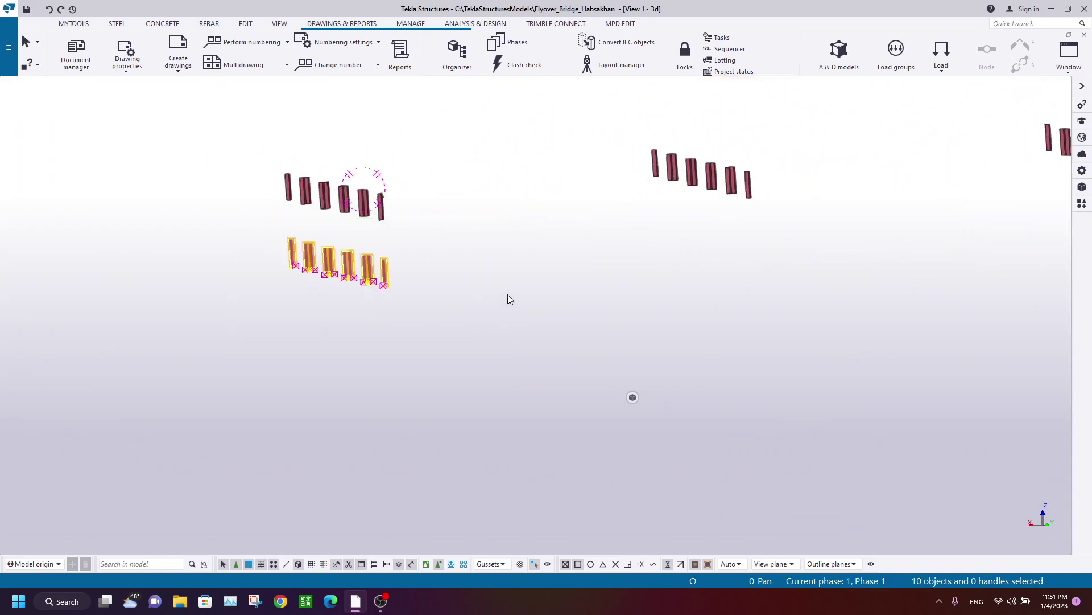
{"action": "right_click", "coordinate": [494, 240]}
{"action": "left_click", "coordinate": [521, 366]}
Hide the lower gusset plates of the next group of adjoining double-row cross-frames where two girder segments meet
{"action": "scroll", "coordinate": [693, 295], "scroll_direction": "down", "scroll_amount": 2}
{"action": "scroll", "coordinate": [693, 295], "scroll_direction": "down", "scroll_amount": 1}
{"action": "middle_click_drag", "start_coordinate": [693, 295], "coordinate": [463, 264]}
{"action": "scroll", "coordinate": [442, 266], "scroll_direction": "down", "scroll_amount": 3}
{"action": "scroll", "coordinate": [464, 264], "scroll_direction": "up", "scroll_amount": 5}
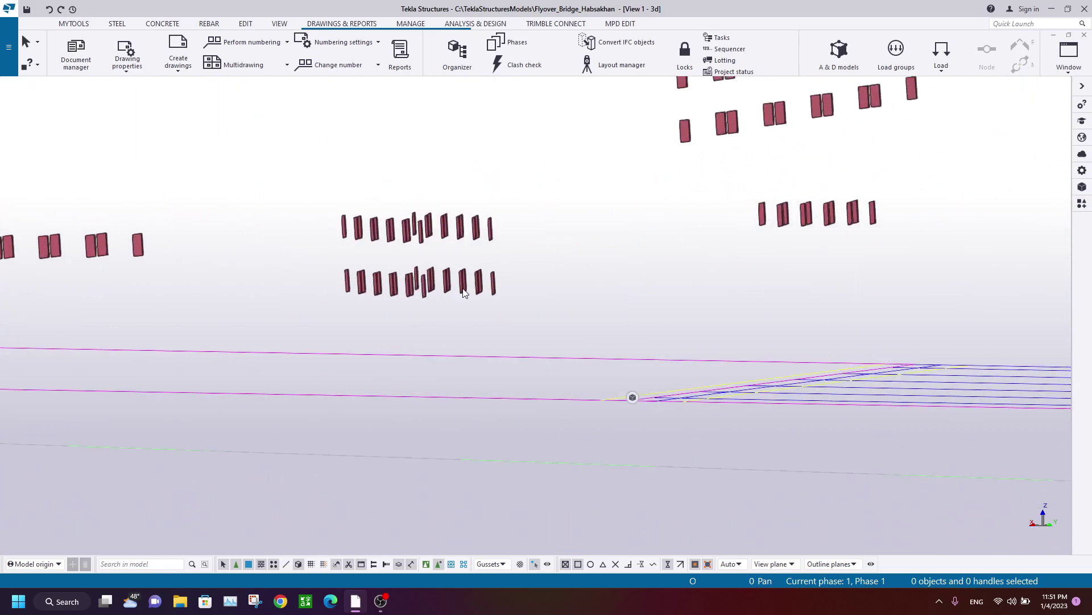
{"action": "left_click_drag", "start_coordinate": [228, 247], "coordinate": [604, 336]}
{"action": "right_click", "coordinate": [606, 226]}
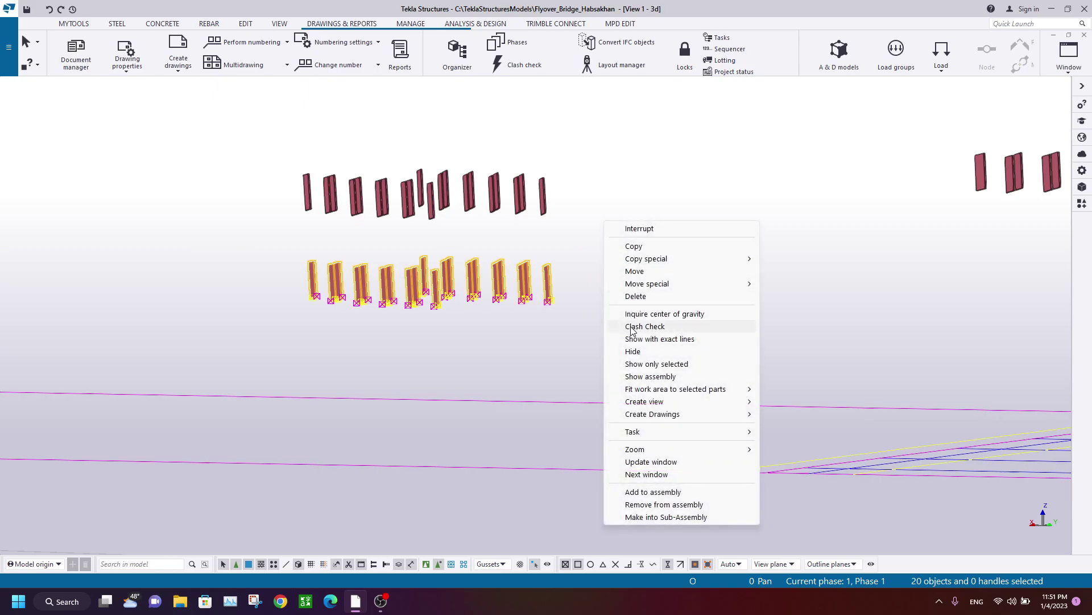
{"action": "left_click", "coordinate": [630, 350]}
Select the ten lower gusset plates of the opposite end cross-frame and hide them
{"action": "scroll", "coordinate": [267, 273], "scroll_direction": "down", "scroll_amount": 3}
{"action": "mouse_move", "coordinate": [267, 273]}
{"action": "middle_mouse_down", "text": "ctrl"}
{"action": "mouse_move", "coordinate": [552, 270]}
{"action": "mouse_move", "coordinate": [603, 290]}
{"action": "mouse_move", "coordinate": [230, 353]}
{"action": "mouse_move", "coordinate": [549, 276]}
{"action": "middle_mouse_up", "text": "ctrl"}
{"action": "scroll", "coordinate": [497, 336], "scroll_direction": "up", "scroll_amount": 2}
{"action": "scroll", "coordinate": [523, 354], "scroll_direction": "down", "scroll_amount": 1}
{"action": "middle_click_drag", "start_coordinate": [523, 354], "coordinate": [408, 314]}
{"action": "left_click_drag", "start_coordinate": [377, 283], "coordinate": [490, 379]}
{"action": "right_click", "coordinate": [527, 241]}
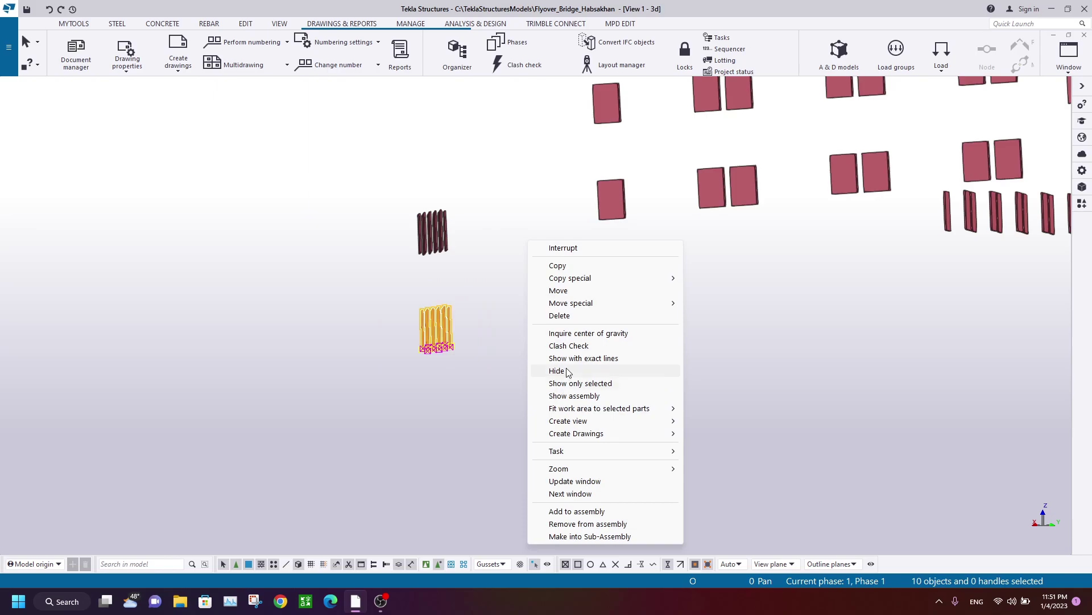
{"action": "left_click", "coordinate": [557, 370]}
Hide the ten lower gusset plates of the next double-row cross-frame further along the bridge
{"action": "scroll", "coordinate": [420, 306], "scroll_direction": "down", "scroll_amount": 5}
{"action": "middle_click_drag", "start_coordinate": [434, 330], "coordinate": [579, 359]}
{"action": "scroll", "coordinate": [341, 324], "scroll_direction": "up", "scroll_amount": 5}
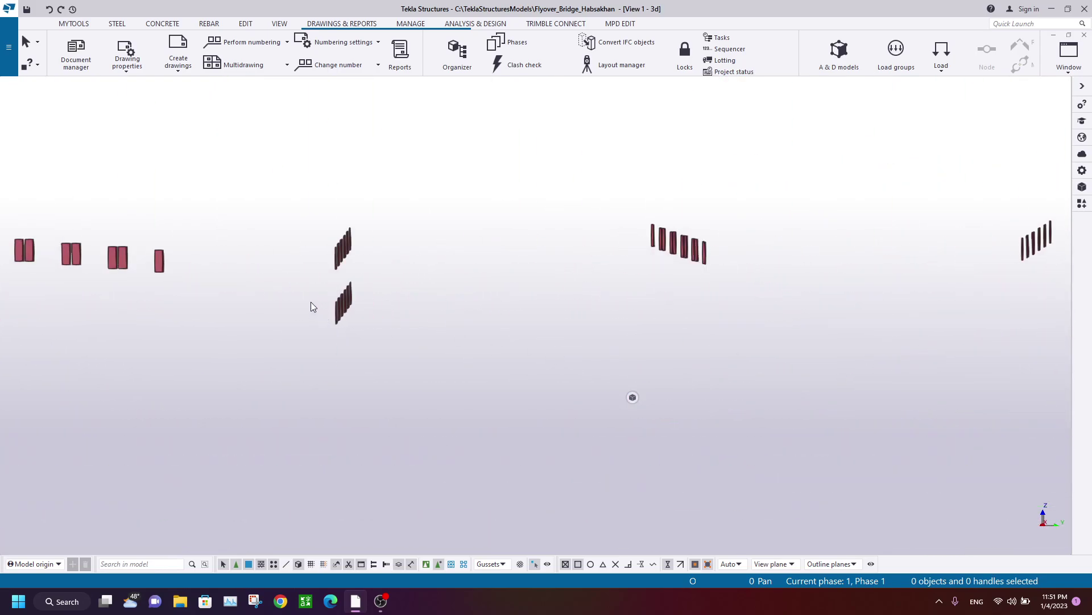
{"action": "scroll", "coordinate": [312, 308], "scroll_direction": "up", "scroll_amount": 2}
{"action": "left_click_drag", "start_coordinate": [300, 274], "coordinate": [500, 388]}
{"action": "right_click", "coordinate": [470, 256]}
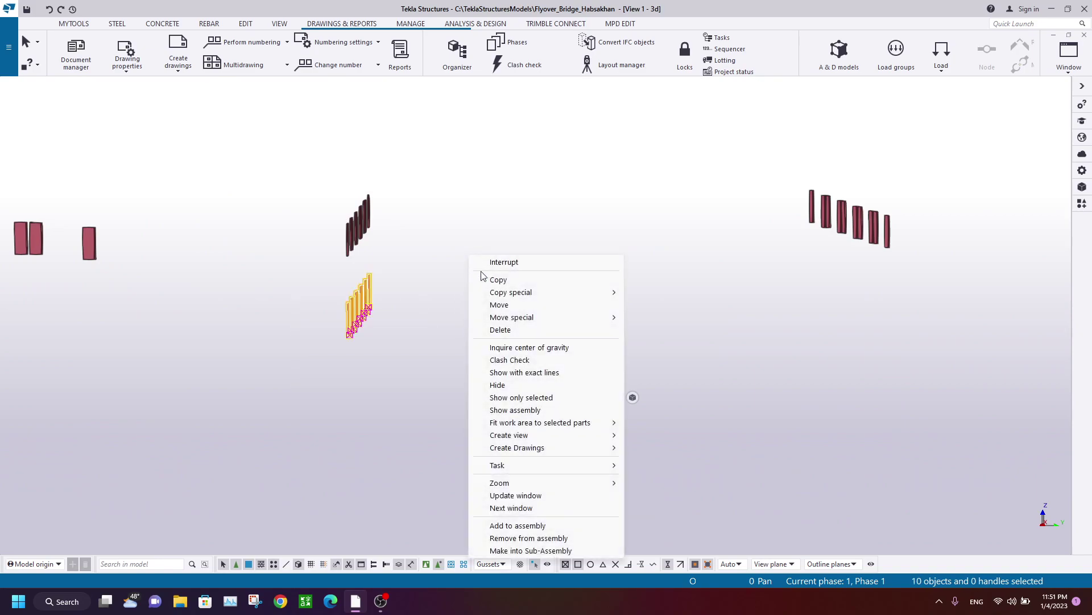
{"action": "left_click", "coordinate": [519, 385]}
Hide the lower gusset plates of the two neighbouring double-row cross-frames at the middle of the curve
{"action": "scroll", "coordinate": [641, 316], "scroll_direction": "down", "scroll_amount": 10}
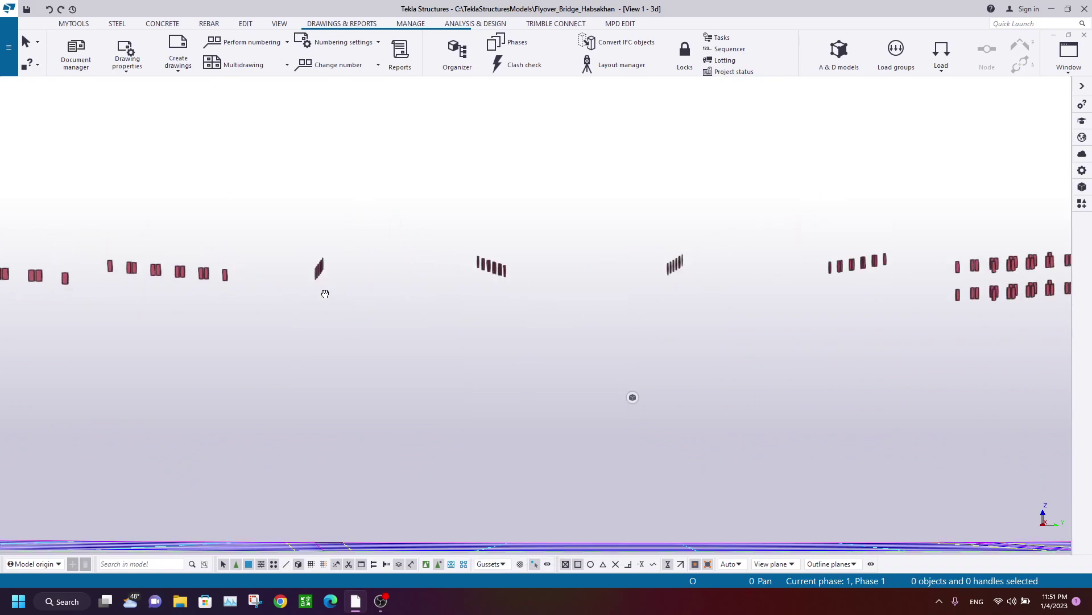
{"action": "scroll", "coordinate": [591, 337], "scroll_direction": "up", "scroll_amount": 5}
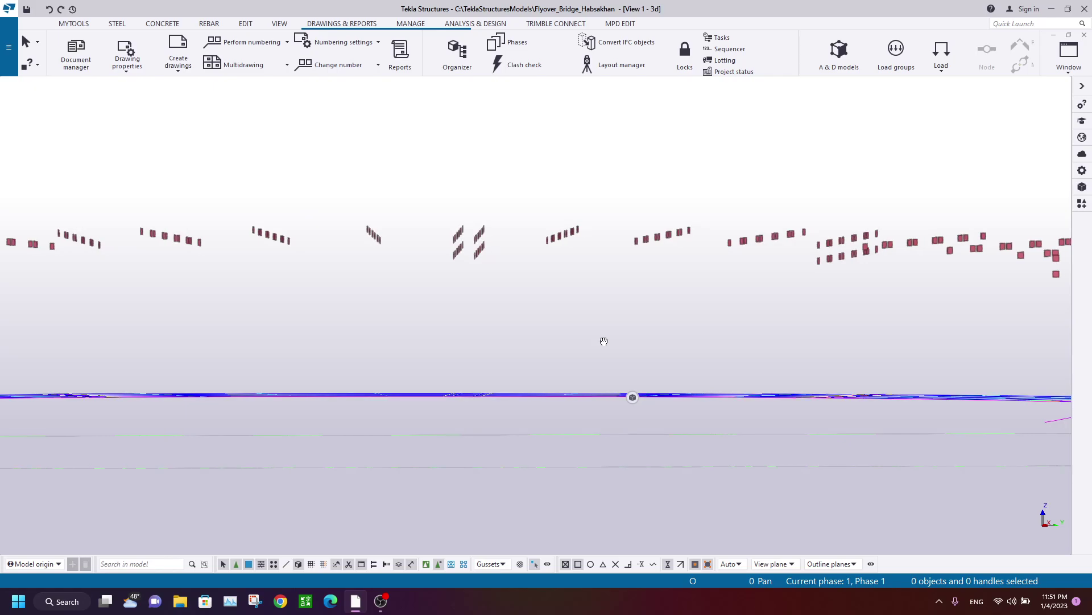
{"action": "scroll", "coordinate": [527, 314], "scroll_direction": "down", "scroll_amount": 5}
{"action": "scroll", "coordinate": [466, 310], "scroll_direction": "up", "scroll_amount": 8}
{"action": "left_click_drag", "start_coordinate": [376, 282], "coordinate": [586, 359]}
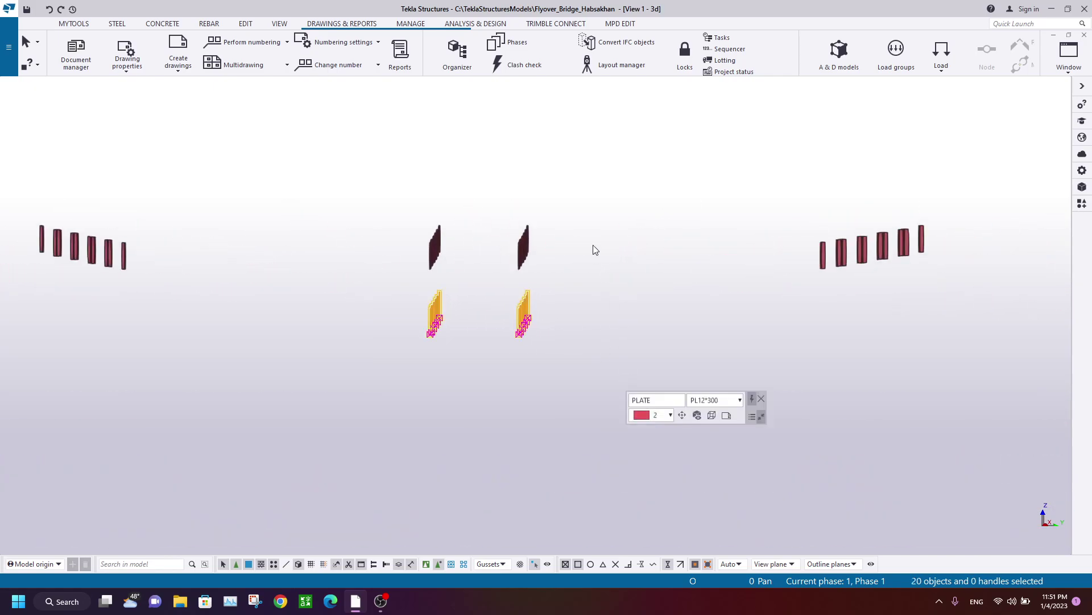
{"action": "right_click", "coordinate": [593, 248]}
{"action": "left_click", "coordinate": [632, 380]}
{"action": "scroll", "coordinate": [468, 284], "scroll_direction": "down", "scroll_amount": 7}
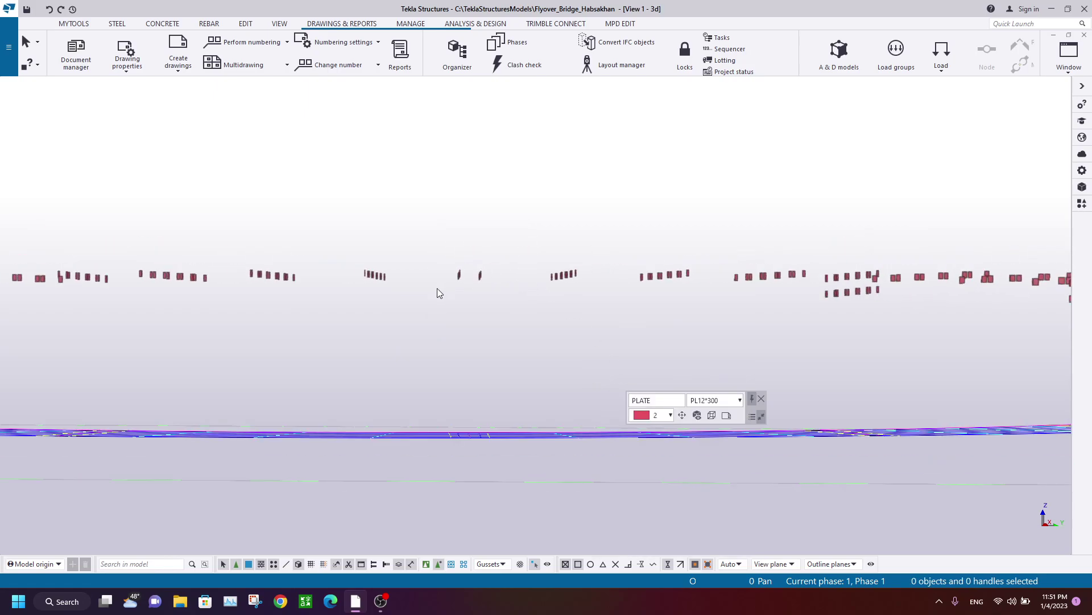
Hide the ten lower gusset plates of the next cross-frame row that still shows two plate levels
{"action": "middle_click_drag", "start_coordinate": [449, 341], "coordinate": [439, 320], "text": "ctrl"}
{"action": "scroll", "coordinate": [439, 320], "scroll_direction": "up", "scroll_amount": 5}
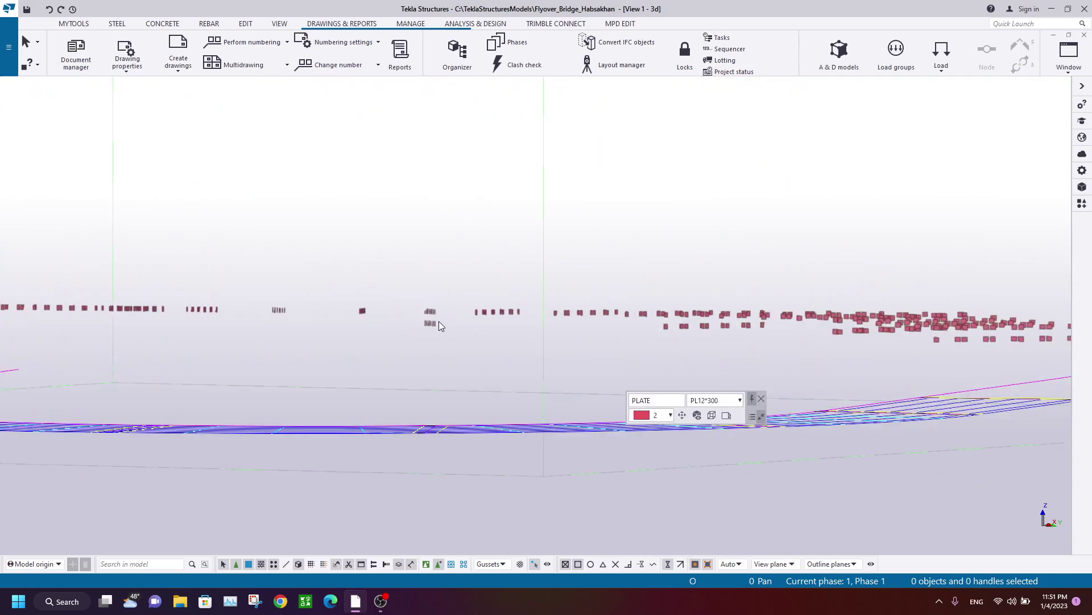
{"action": "left_click_drag", "start_coordinate": [462, 364], "coordinate": [464, 366]}
{"action": "right_click", "coordinate": [471, 276]}
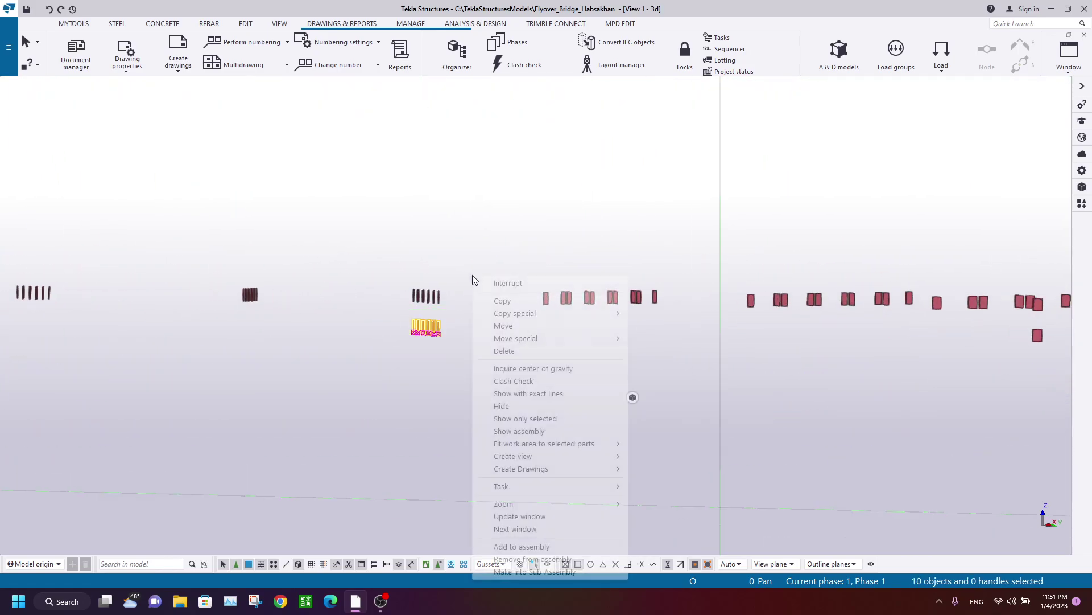
{"action": "left_click", "coordinate": [512, 406]}
Select the lower gusset plates of the following double-level cross-frame rows further along the bridge and hide them
{"action": "scroll", "coordinate": [480, 332], "scroll_direction": "down", "scroll_amount": 4}
{"action": "scroll", "coordinate": [496, 323], "scroll_direction": "down", "scroll_amount": 2}
{"action": "middle_click_drag", "start_coordinate": [497, 323], "coordinate": [558, 338], "text": "ctrl"}
{"action": "scroll", "coordinate": [347, 332], "scroll_direction": "up", "scroll_amount": 5}
{"action": "scroll", "coordinate": [365, 360], "scroll_direction": "down", "scroll_amount": 3}
{"action": "middle_click_drag", "start_coordinate": [421, 387], "coordinate": [239, 333], "text": "ctrl"}
{"action": "middle_click_drag", "start_coordinate": [310, 335], "coordinate": [226, 268]}
{"action": "left_click_drag", "start_coordinate": [227, 268], "coordinate": [487, 339]}
{"action": "right_click", "coordinate": [440, 243]}
{"action": "left_click", "coordinate": [495, 369]}
Hide the twenty lower gusset plates of the two adjoining cross-frame rows at the next girder joint
{"action": "middle_click_drag", "start_coordinate": [489, 362], "coordinate": [371, 294], "text": "ctrl"}
{"action": "scroll", "coordinate": [683, 299], "scroll_direction": "up", "scroll_amount": 5}
{"action": "key", "text": "v"}
{"action": "left_click", "coordinate": [695, 268]}
{"action": "scroll", "coordinate": [668, 288], "scroll_direction": "down", "scroll_amount": 2}
{"action": "middle_click_drag", "start_coordinate": [668, 287], "coordinate": [699, 305], "text": "ctrl"}
{"action": "middle_click_drag", "start_coordinate": [718, 301], "coordinate": [715, 305], "text": "ctrl"}
{"action": "left_click_drag", "start_coordinate": [718, 353], "coordinate": [718, 354]}
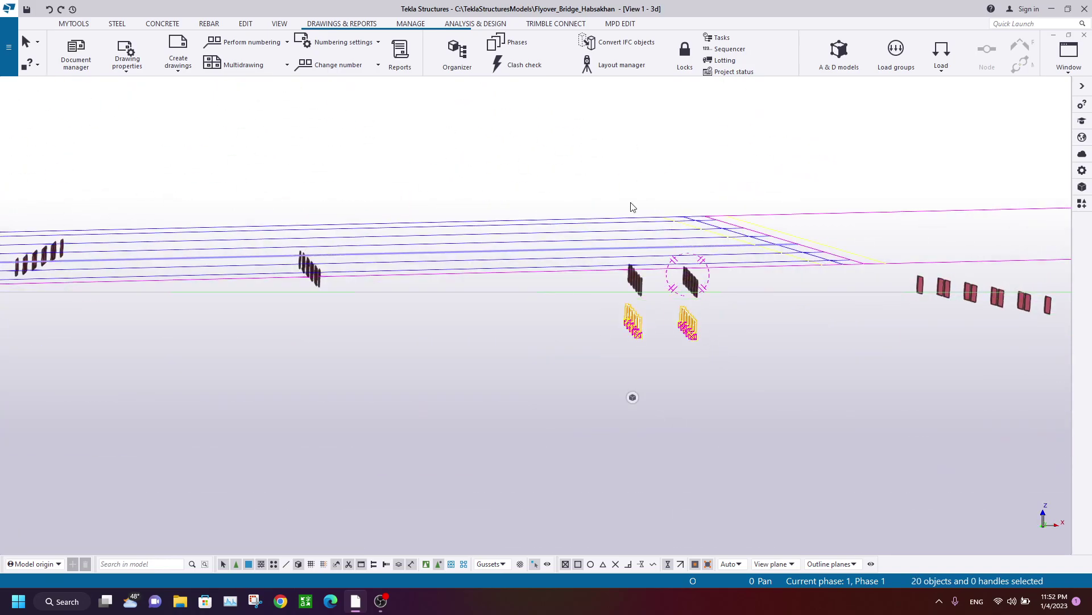
{"action": "right_click", "coordinate": [628, 207]}
{"action": "left_click", "coordinate": [640, 302]}
Hide the lower gusset plates of the last remaining double-level cross-frame row
{"action": "middle_click_drag", "start_coordinate": [616, 274], "coordinate": [572, 334], "text": "ctrl"}
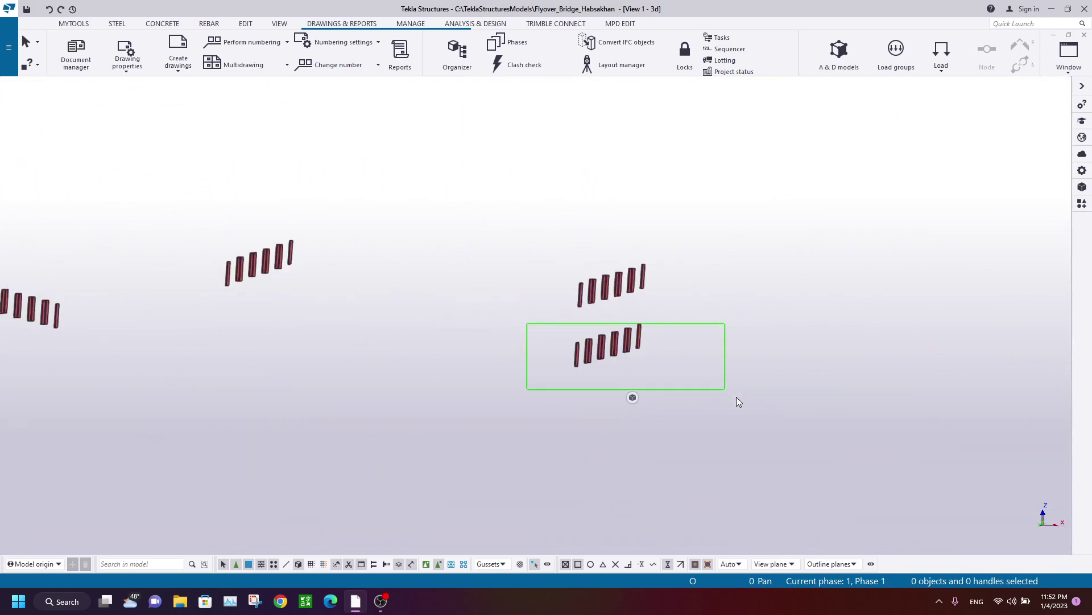
{"action": "left_click_drag", "start_coordinate": [731, 398], "coordinate": [729, 395]}
{"action": "right_click", "coordinate": [699, 250]}
{"action": "left_click_drag", "start_coordinate": [517, 317], "coordinate": [754, 395]}
{"action": "right_click", "coordinate": [734, 229]}
{"action": "left_click", "coordinate": [762, 357]}
Restrict selection to parts only and select all remaining upper gusset plates across the whole bridge
{"action": "middle_click_drag", "start_coordinate": [764, 358], "coordinate": [607, 229], "text": "ctrl"}
{"action": "scroll", "coordinate": [607, 228], "scroll_direction": "down", "scroll_amount": 6}
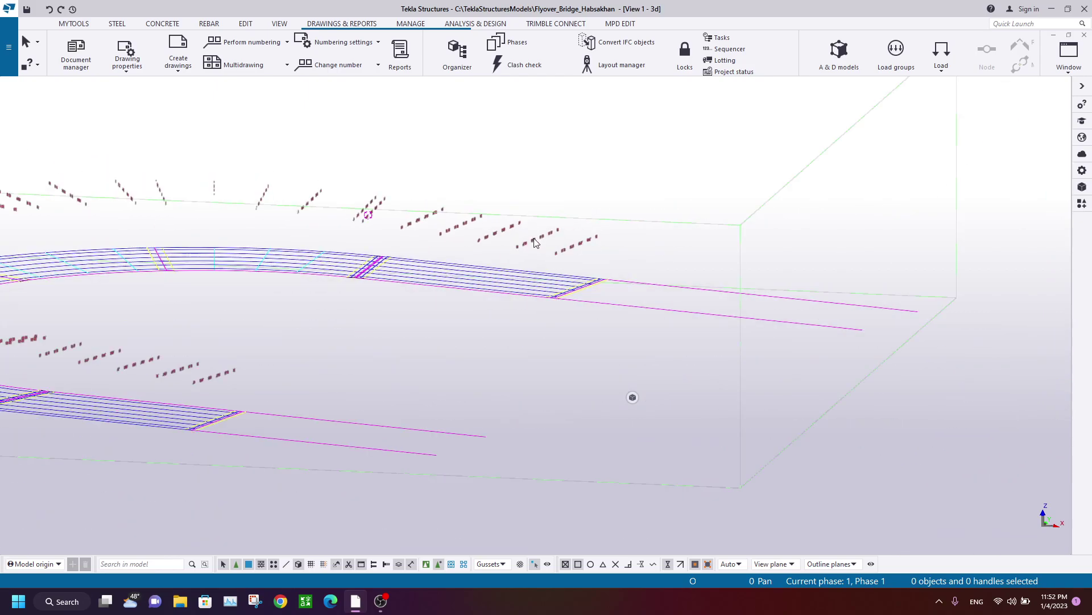
{"action": "middle_click_drag", "start_coordinate": [488, 219], "coordinate": [256, 222], "text": "ctrl"}
{"action": "middle_click_drag", "start_coordinate": [385, 212], "coordinate": [424, 204]}
{"action": "scroll", "coordinate": [422, 201], "scroll_direction": "down", "scroll_amount": 4}
{"action": "middle_click_drag", "start_coordinate": [796, 81], "coordinate": [777, 163]}
{"action": "left_click_drag", "start_coordinate": [783, 125], "coordinate": [115, 480]}
{"action": "scroll", "coordinate": [387, 236], "scroll_direction": "up", "scroll_amount": 6}
{"action": "scroll", "coordinate": [419, 207], "scroll_direction": "up", "scroll_amount": 5}
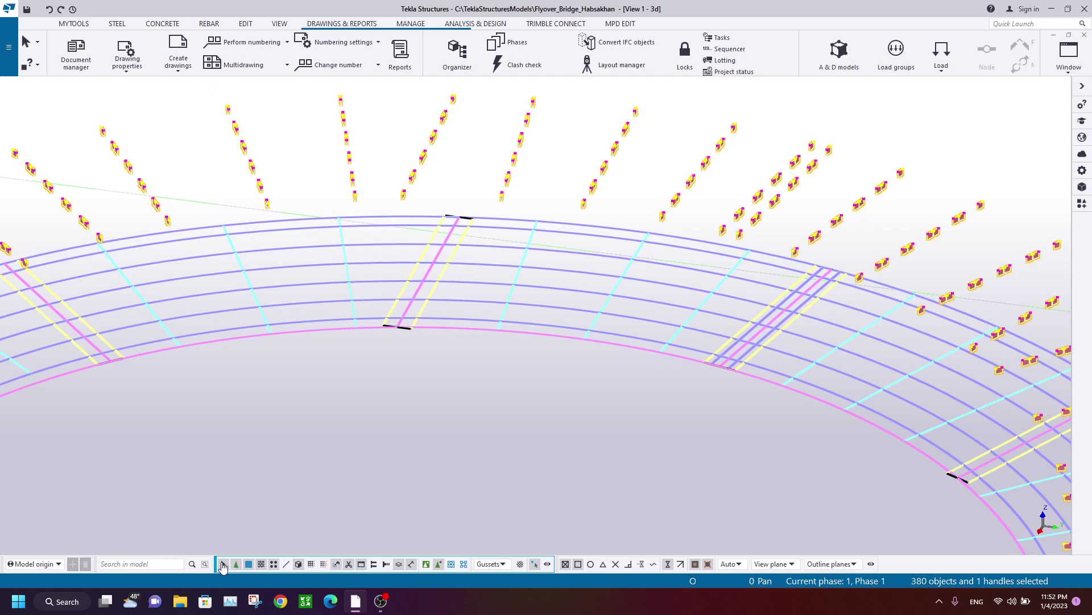
{"action": "left_click", "coordinate": [463, 436]}
{"action": "scroll", "coordinate": [463, 436], "scroll_direction": "down", "scroll_amount": 8}
{"action": "left_click_drag", "start_coordinate": [746, 149], "coordinate": [87, 473]}
{"action": "scroll", "coordinate": [455, 219], "scroll_direction": "up", "scroll_amount": 6}
{"action": "mouse_move", "coordinate": [478, 221]}
{"action": "middle_mouse_down", "text": "ctrl"}
{"action": "mouse_move", "coordinate": [510, 254]}
{"action": "mouse_move", "coordinate": [685, 258]}
{"action": "mouse_move", "coordinate": [643, 194]}
{"action": "middle_mouse_up", "text": "ctrl"}
{"action": "scroll", "coordinate": [642, 194], "scroll_direction": "down", "scroll_amount": 5}
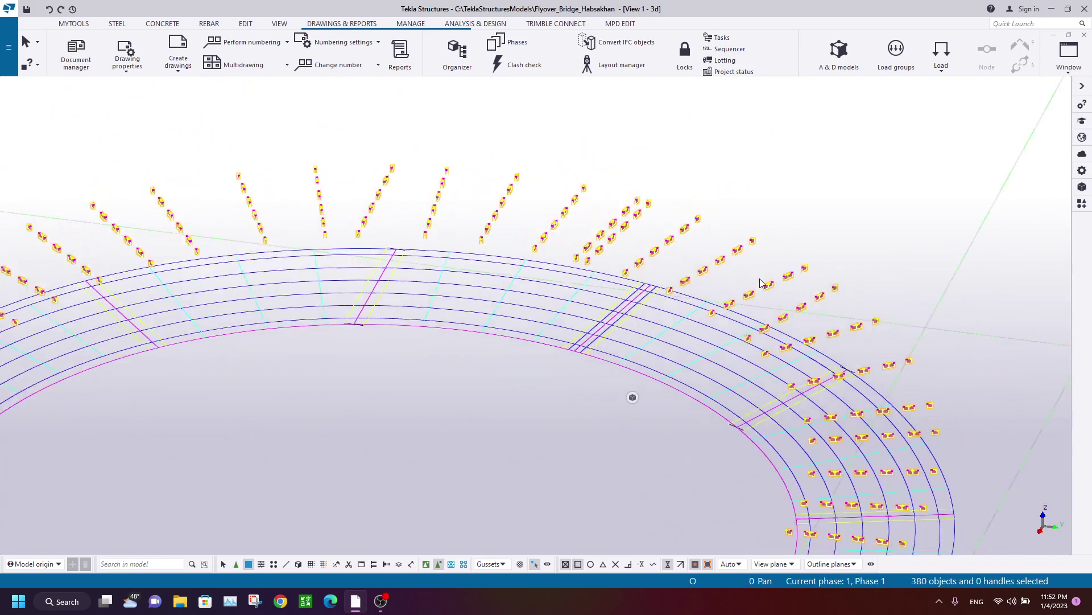
Find the Set Mainpart component by searching "main", set the selected gusset plates as main parts, and clear the selection
{"action": "left_click", "coordinate": [1081, 205]}
{"action": "left_click", "coordinate": [813, 115]}
{"action": "type", "text": "main"}
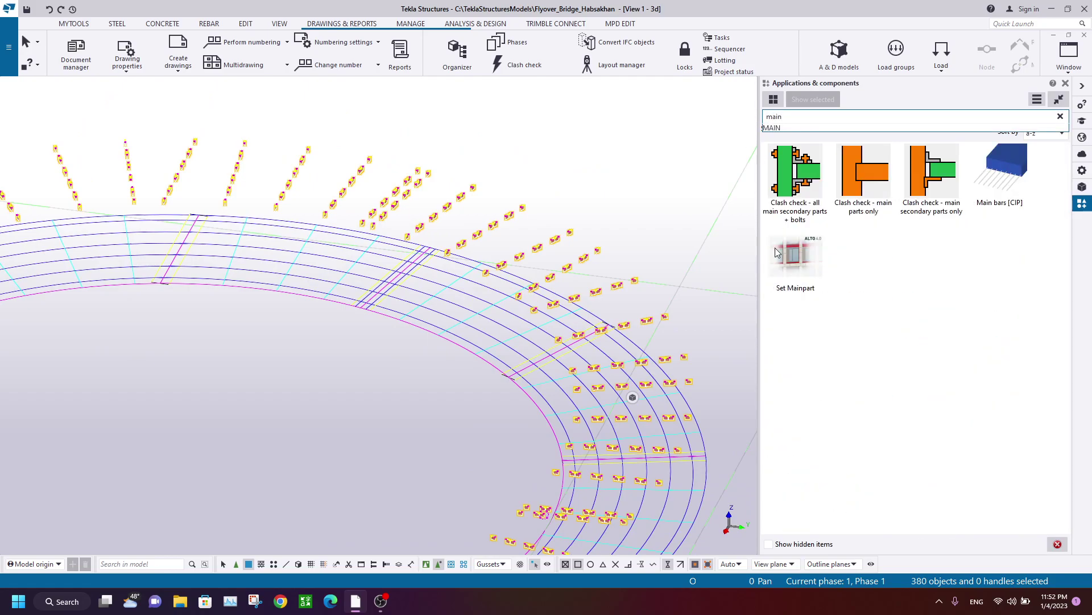
{"action": "left_click", "coordinate": [820, 270]}
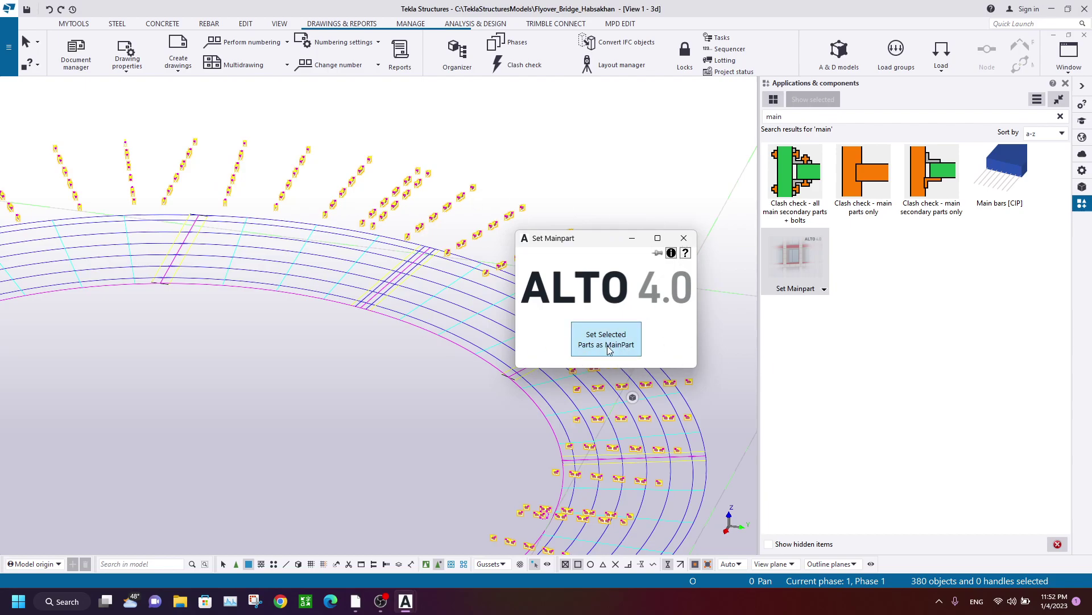
{"action": "left_click", "coordinate": [684, 238]}
{"action": "left_click", "coordinate": [1066, 83]}
{"action": "scroll", "coordinate": [550, 244], "scroll_direction": "down", "scroll_amount": 5}
{"action": "scroll", "coordinate": [549, 244], "scroll_direction": "down", "scroll_amount": 2}
{"action": "middle_click_drag", "start_coordinate": [549, 243], "coordinate": [639, 351], "text": "ctrl"}
{"action": "left_click", "coordinate": [515, 388]}
Switch selection to assemblies and inquire one upper gusset's assembly to check its main part profile
{"action": "scroll", "coordinate": [483, 287], "scroll_direction": "up", "scroll_amount": 6}
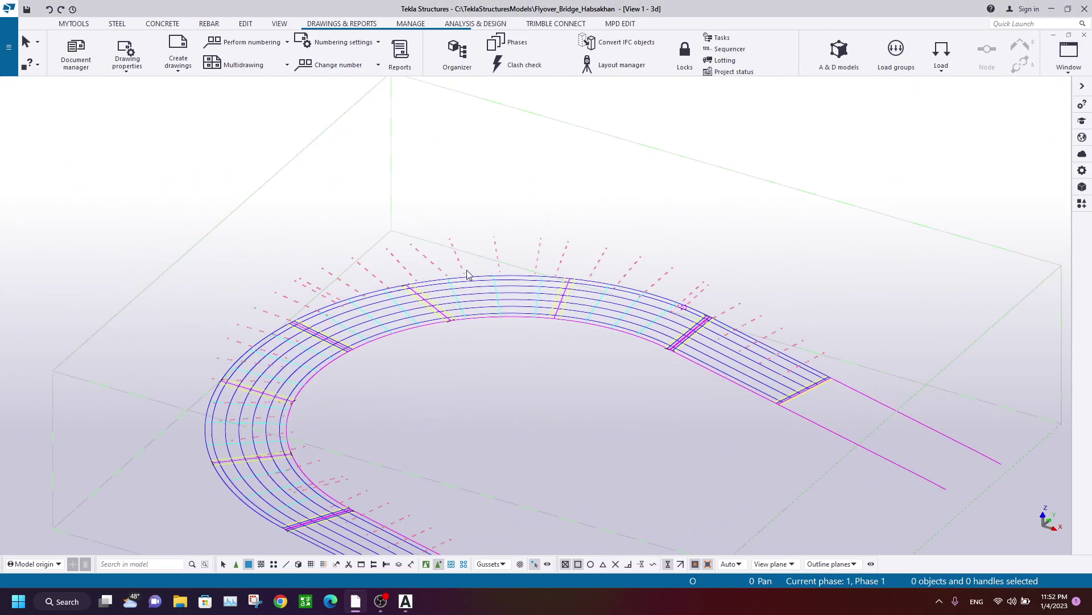
{"action": "scroll", "coordinate": [362, 247], "scroll_direction": "up", "scroll_amount": 5}
{"action": "left_click", "coordinate": [451, 563]}
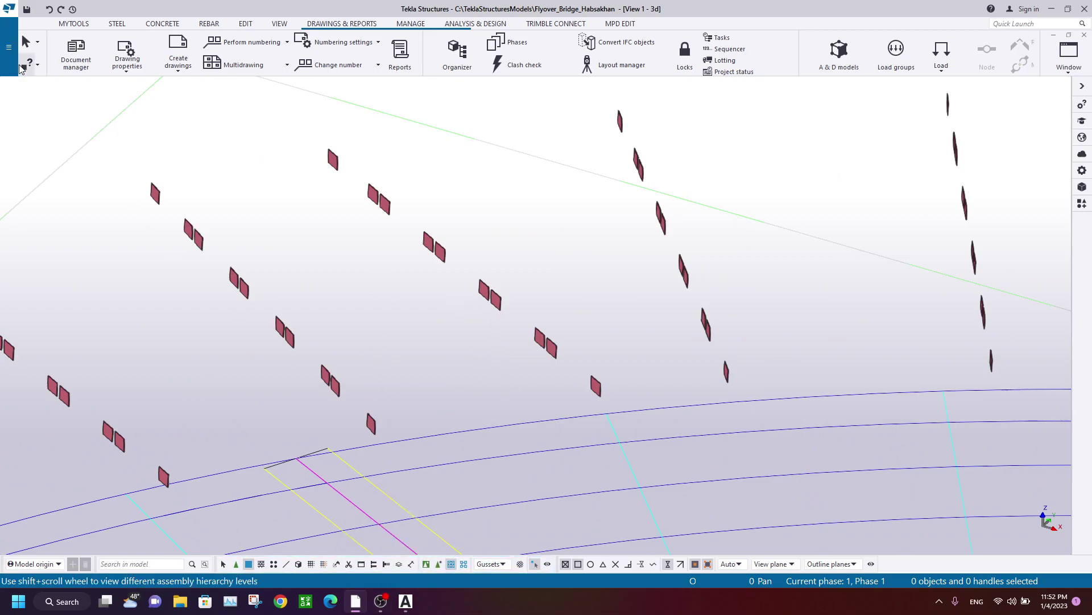
{"action": "scroll", "coordinate": [278, 127], "scroll_direction": "up", "scroll_amount": 1}
{"action": "left_click", "coordinate": [348, 169]}
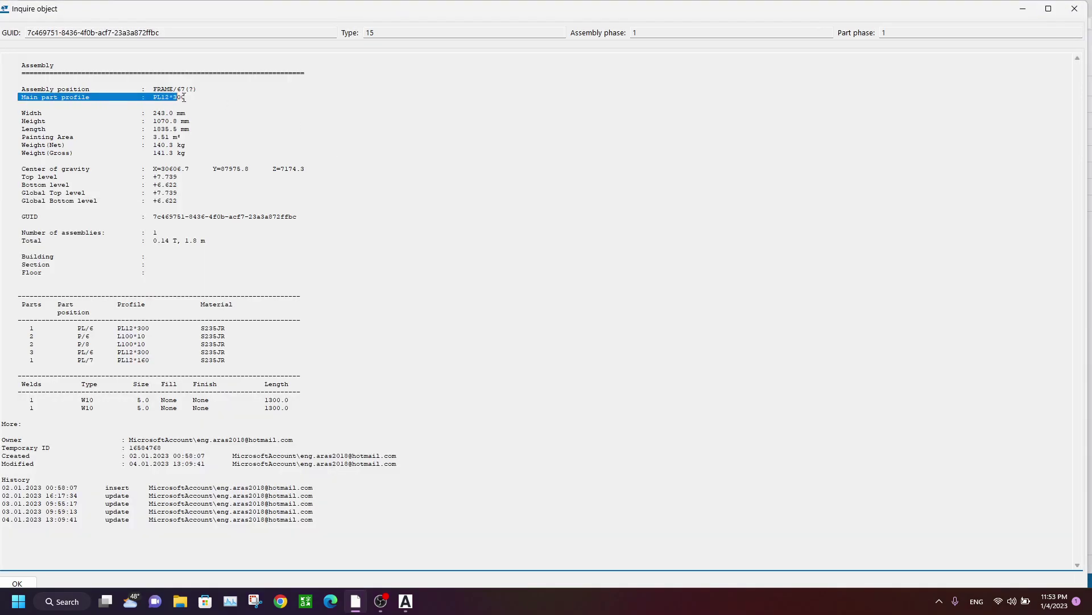
{"action": "left_click", "coordinate": [1077, 8]}
{"action": "right_click", "coordinate": [409, 156]}
{"action": "left_click", "coordinate": [420, 165]}
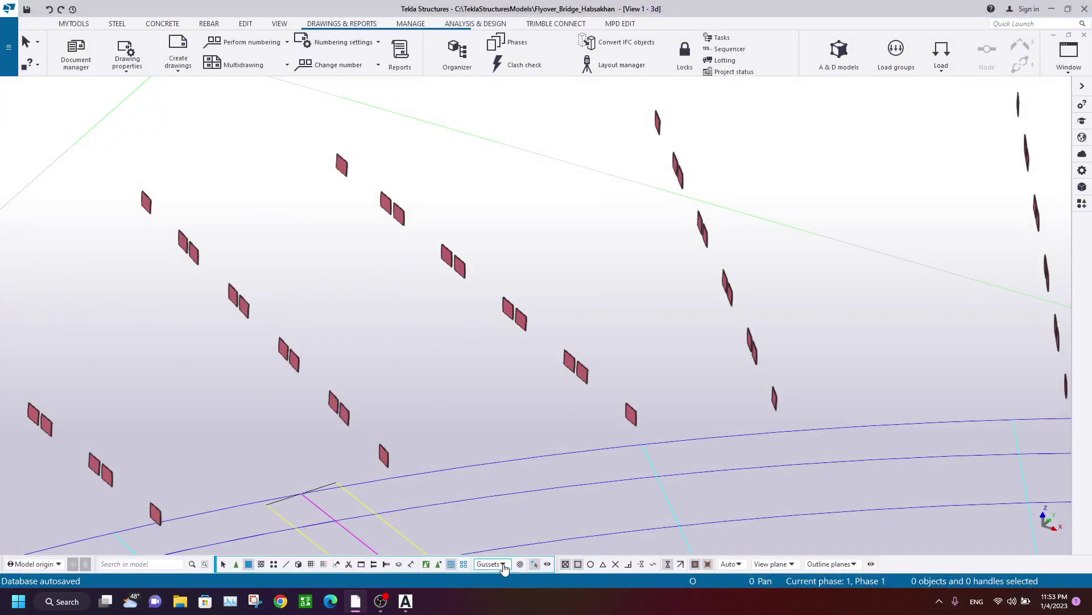
Set the 3D view's visible object group to standard and redraw the view to show the full model
{"action": "left_click", "coordinate": [336, 327]}
{"action": "double_click", "coordinate": [335, 327]}
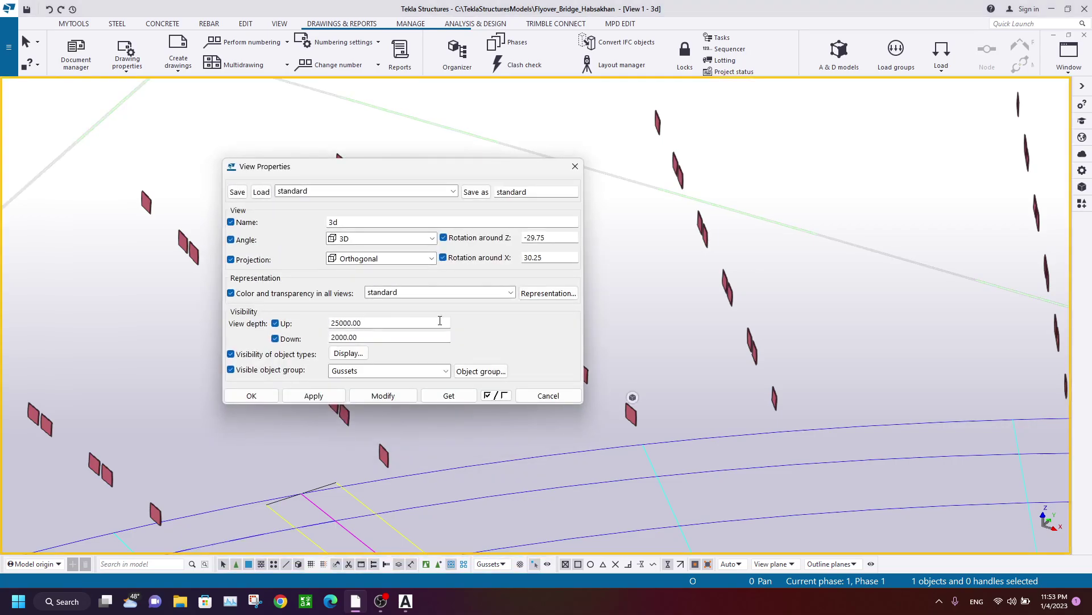
{"action": "left_click", "coordinate": [383, 394]}
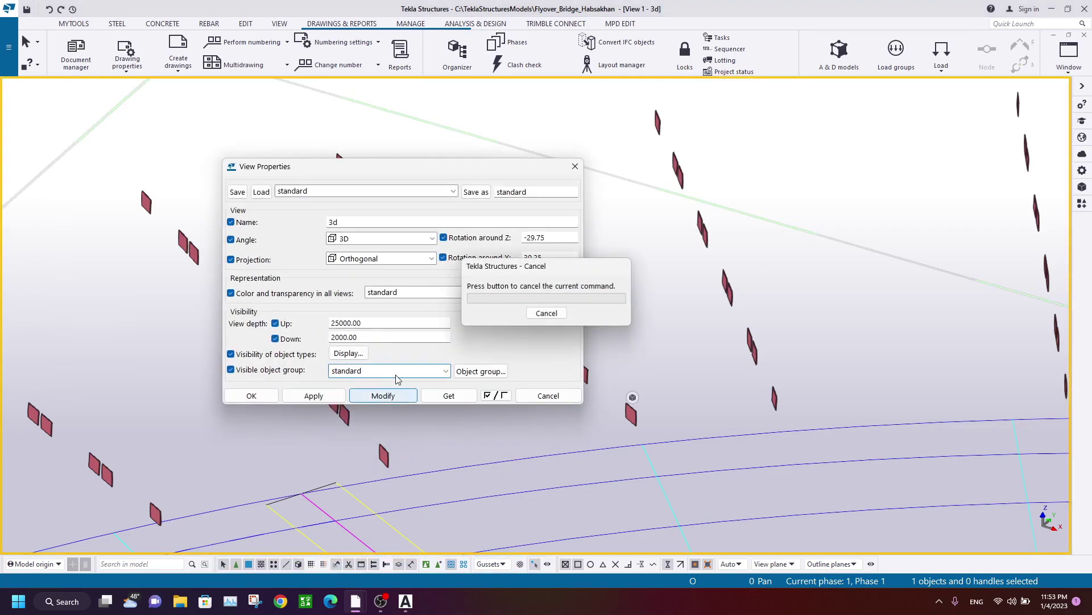
{"action": "left_click", "coordinate": [576, 167]}
{"action": "right_click", "coordinate": [534, 110]}
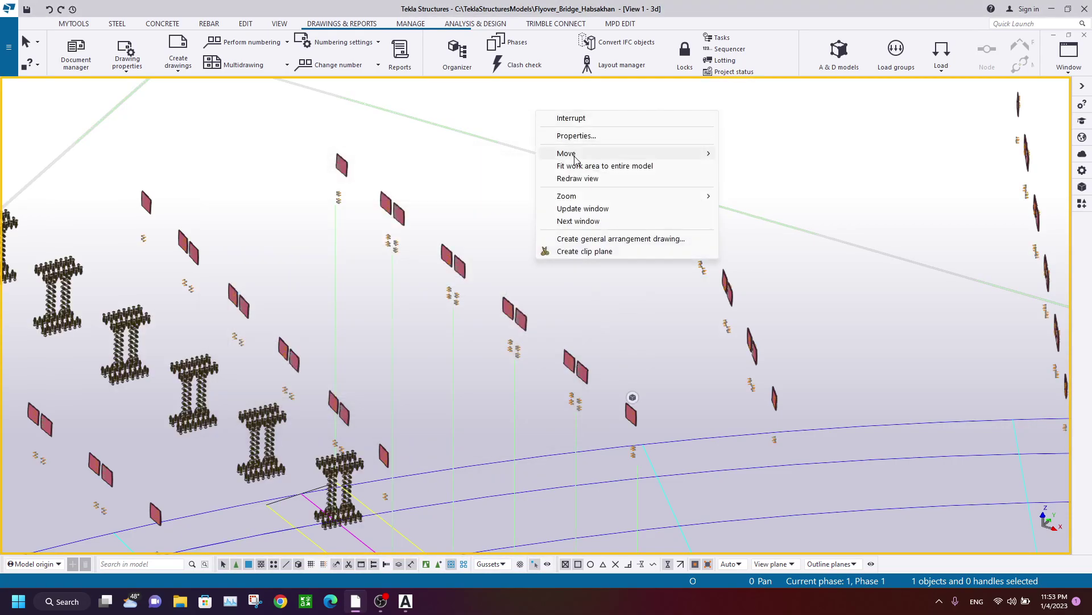
{"action": "left_click", "coordinate": [607, 180]}
Inquire a cross-frame assembly in the straight end span to check its assembly position and main part profile
{"action": "scroll", "coordinate": [451, 190], "scroll_direction": "down", "scroll_amount": 7}
{"action": "middle_click_drag", "start_coordinate": [500, 232], "coordinate": [602, 309], "text": "ctrl"}
{"action": "scroll", "coordinate": [394, 285], "scroll_direction": "up", "scroll_amount": 10}
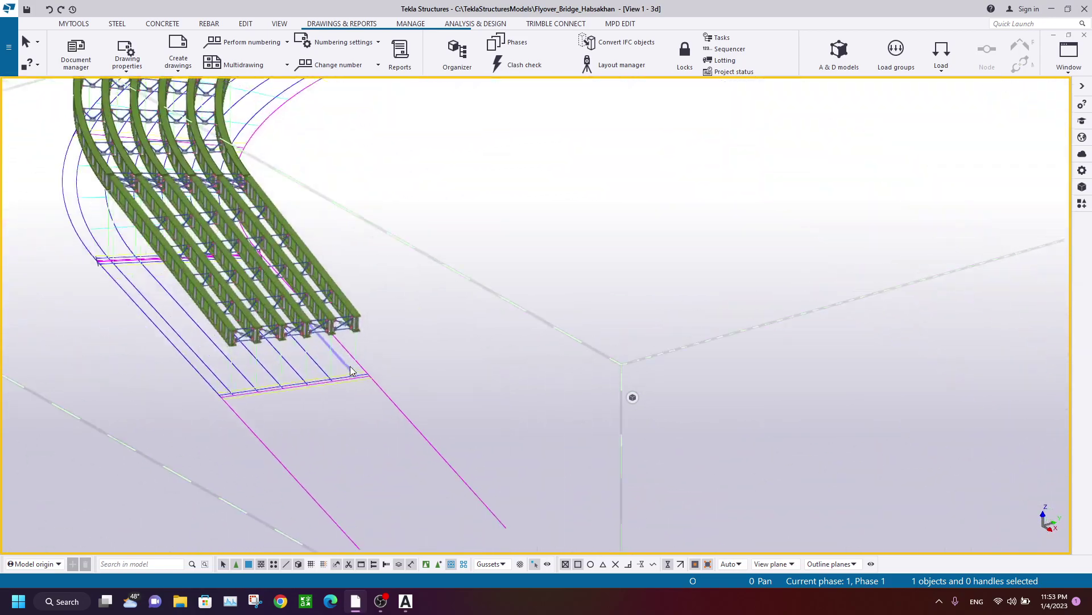
{"action": "scroll", "coordinate": [525, 314], "scroll_direction": "up", "scroll_amount": 2}
{"action": "scroll", "coordinate": [404, 282], "scroll_direction": "down", "scroll_amount": 1}
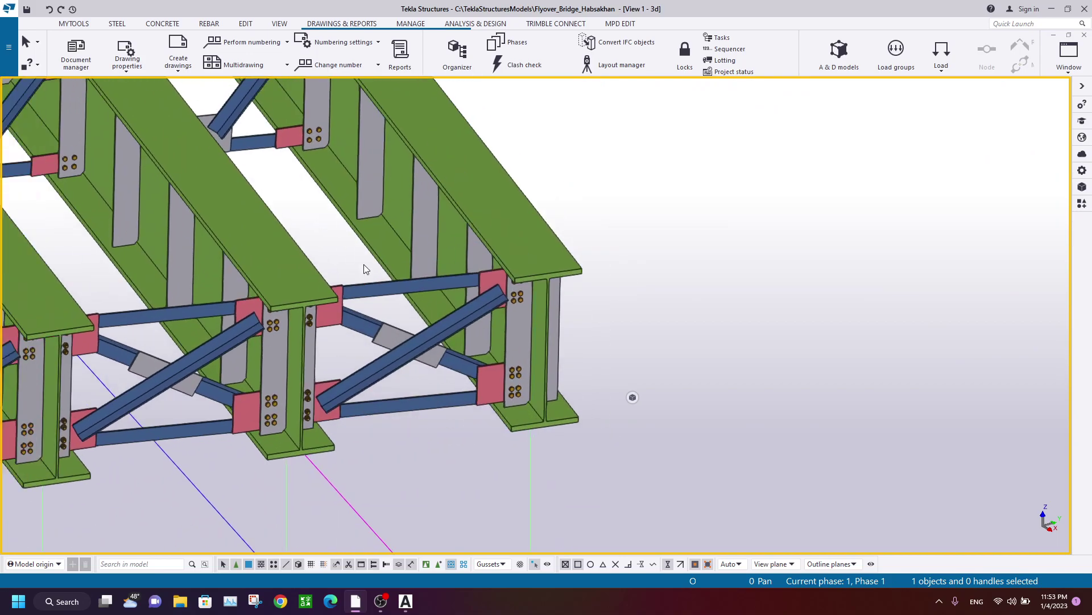
{"action": "middle_click_drag", "start_coordinate": [346, 248], "coordinate": [540, 381]}
{"action": "left_click", "coordinate": [191, 198]}
{"action": "middle_click_drag", "start_coordinate": [191, 197], "coordinate": [646, 240]}
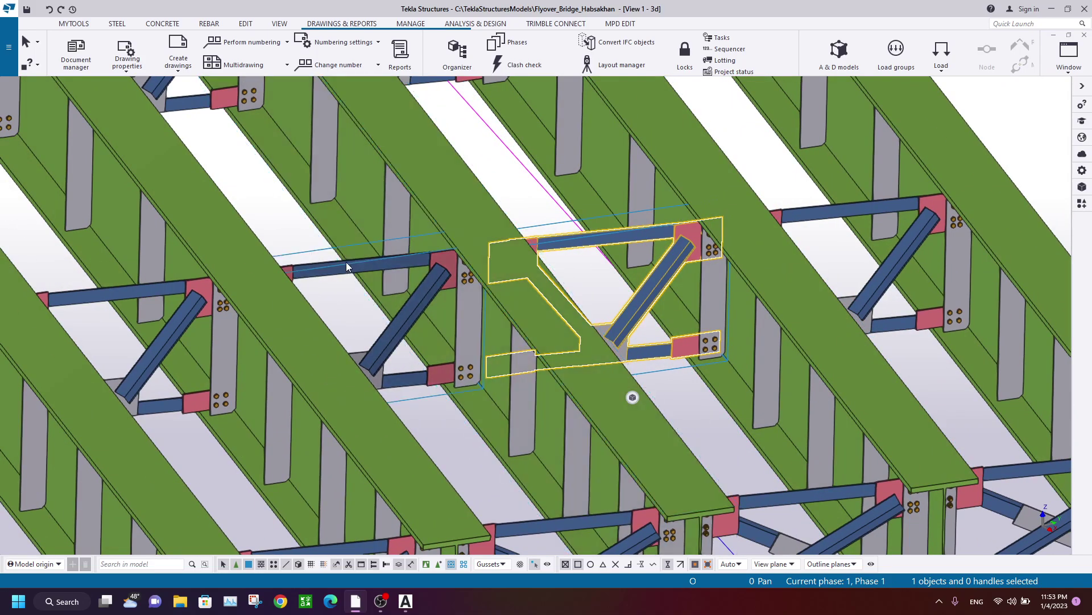
{"action": "left_click", "coordinate": [344, 260]}
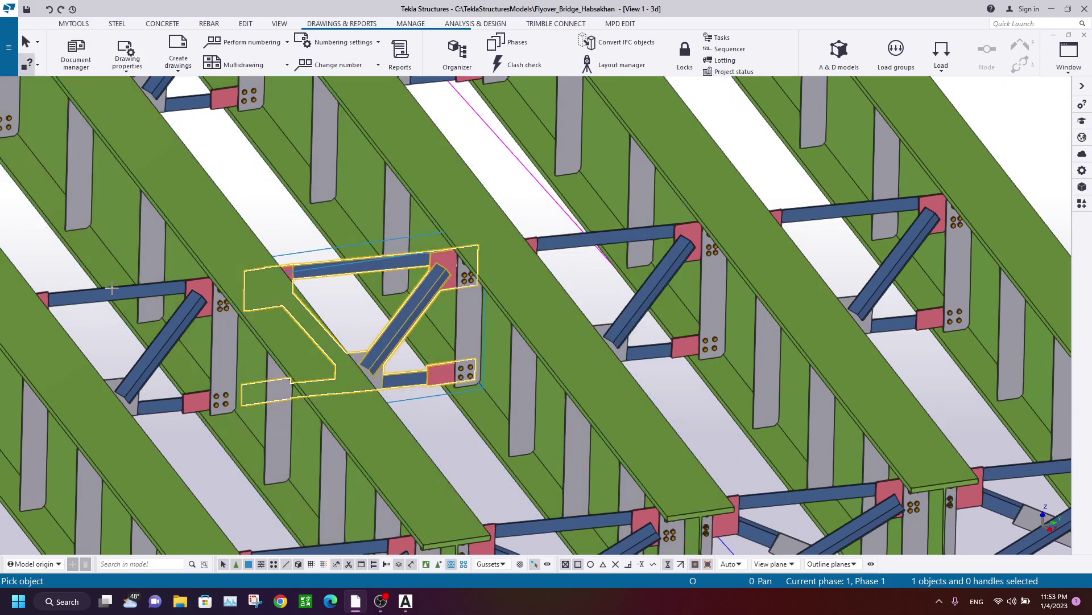
{"action": "key", "text": "shift+i"}
{"action": "left_click_drag", "start_coordinate": [2, 89], "coordinate": [265, 101]}
{"action": "left_click_drag", "start_coordinate": [198, 89], "coordinate": [67, 90]}
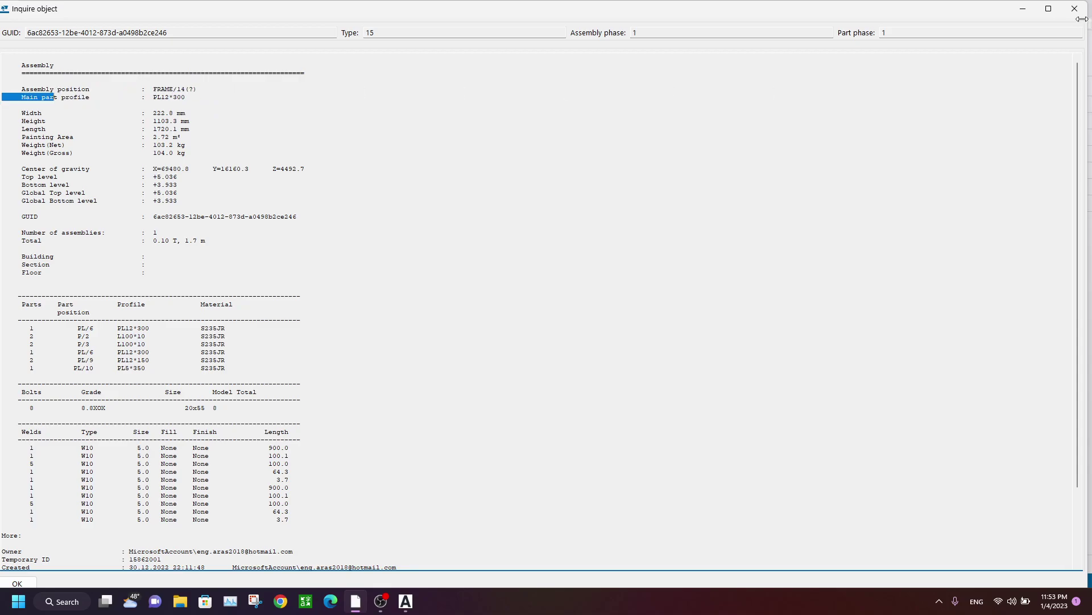
{"action": "left_click", "coordinate": [1075, 8]}
{"action": "scroll", "coordinate": [626, 176], "scroll_direction": "down", "scroll_amount": 10}
{"action": "right_click", "coordinate": [635, 180]}
{"action": "left_click", "coordinate": [635, 184]}
Run numbering on the modified objects of the model
{"action": "scroll", "coordinate": [631, 395], "scroll_direction": "up", "scroll_amount": 4}
{"action": "left_click", "coordinate": [288, 42]}
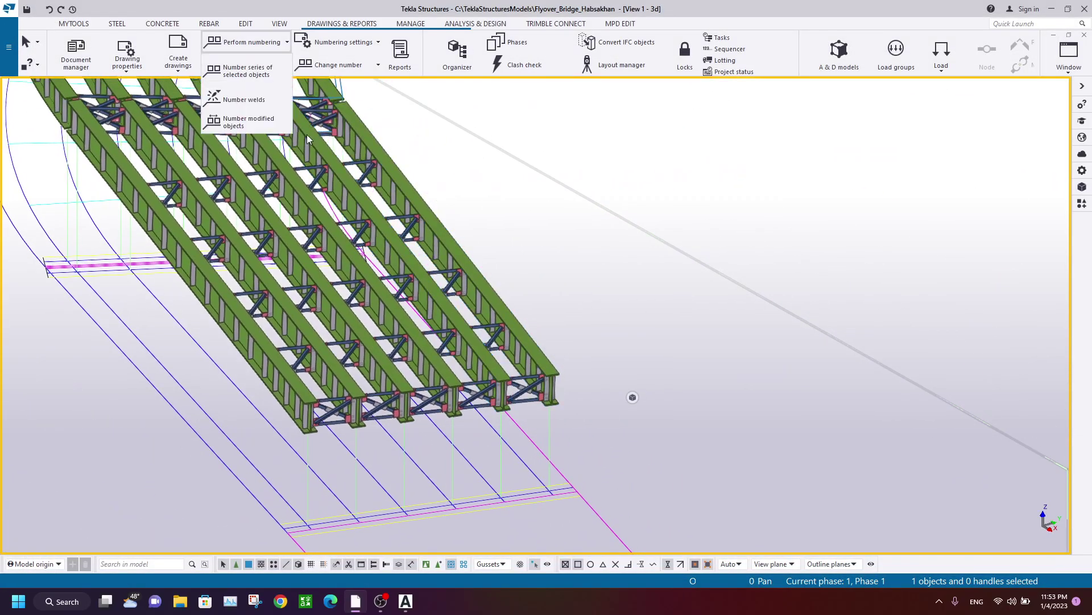
{"action": "left_click", "coordinate": [345, 40]}
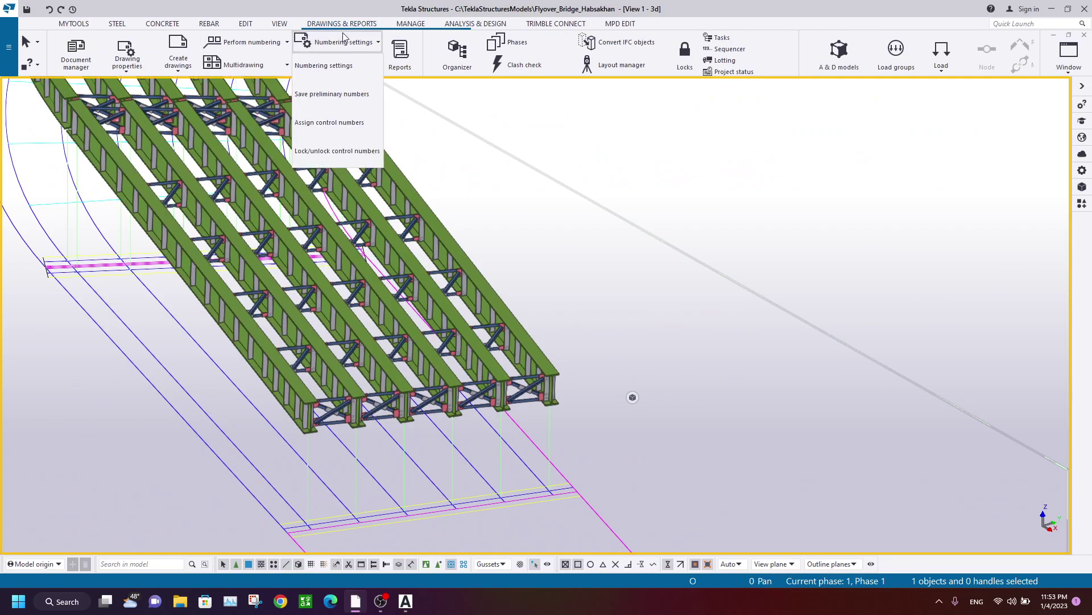
{"action": "left_click", "coordinate": [361, 75]}
{"action": "left_click", "coordinate": [587, 71]}
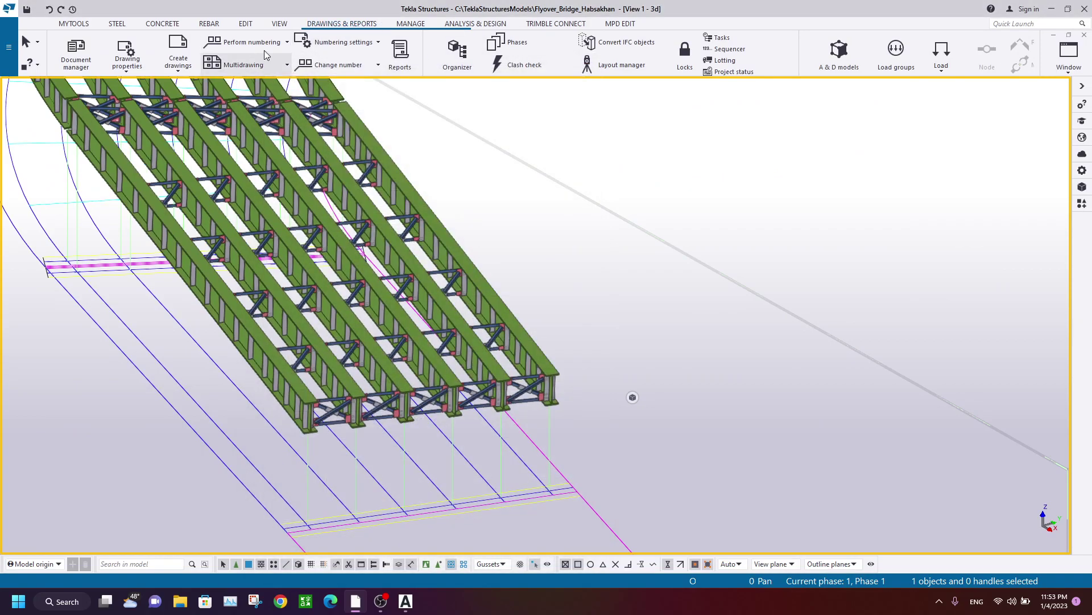
{"action": "left_click", "coordinate": [261, 50]}
{"action": "left_click", "coordinate": [238, 122]}
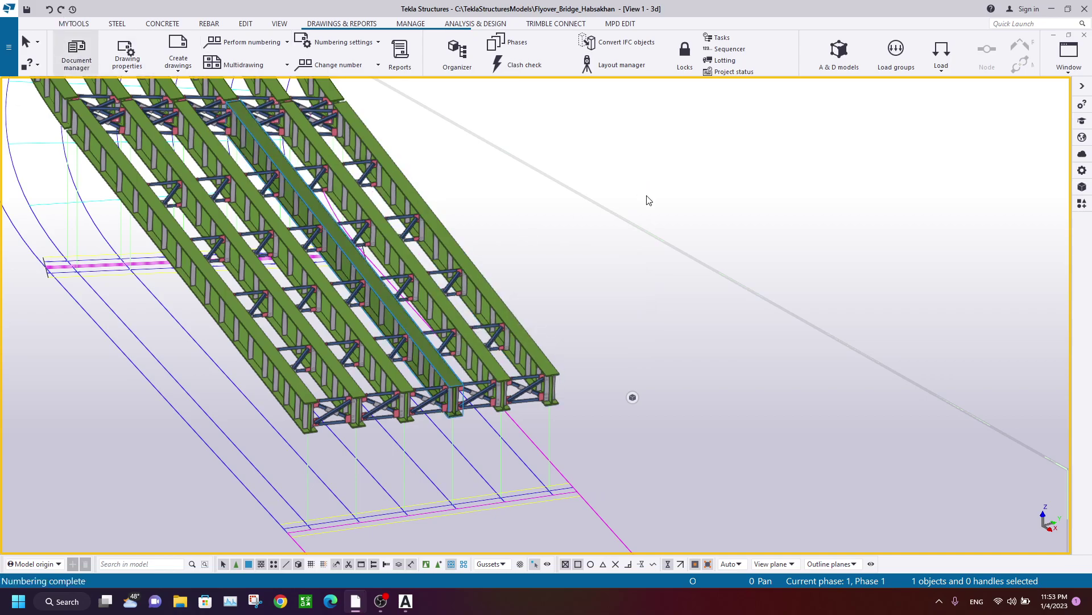
Delete the outdated FRAME.153 assembly drawing from the document manager
{"action": "key", "text": "ctrl+l"}
{"action": "right_click", "coordinate": [815, 122]}
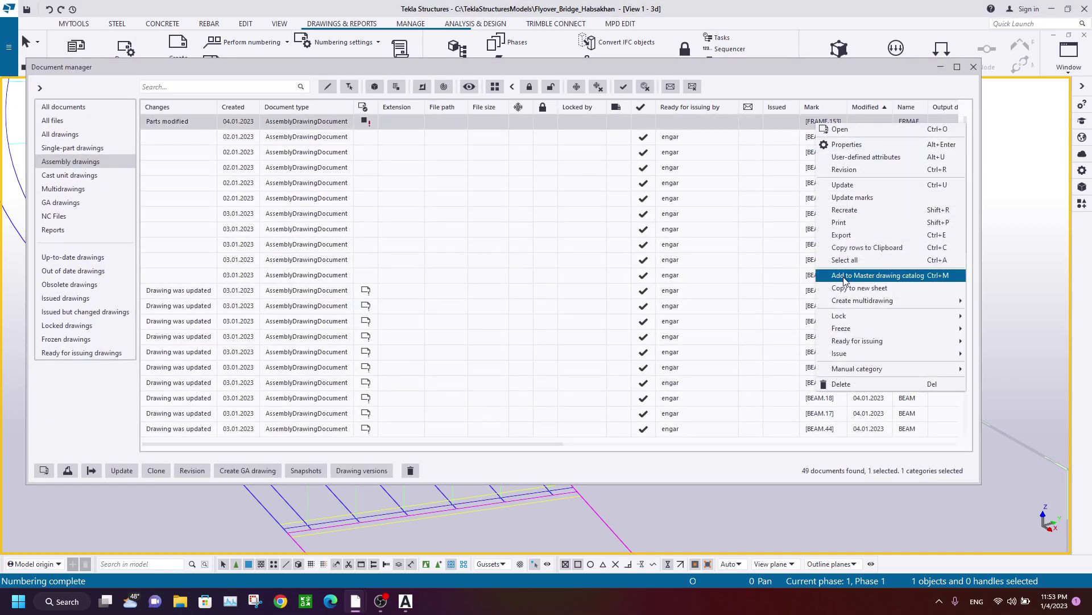
{"action": "left_click", "coordinate": [856, 386]}
{"action": "left_click", "coordinate": [520, 311]}
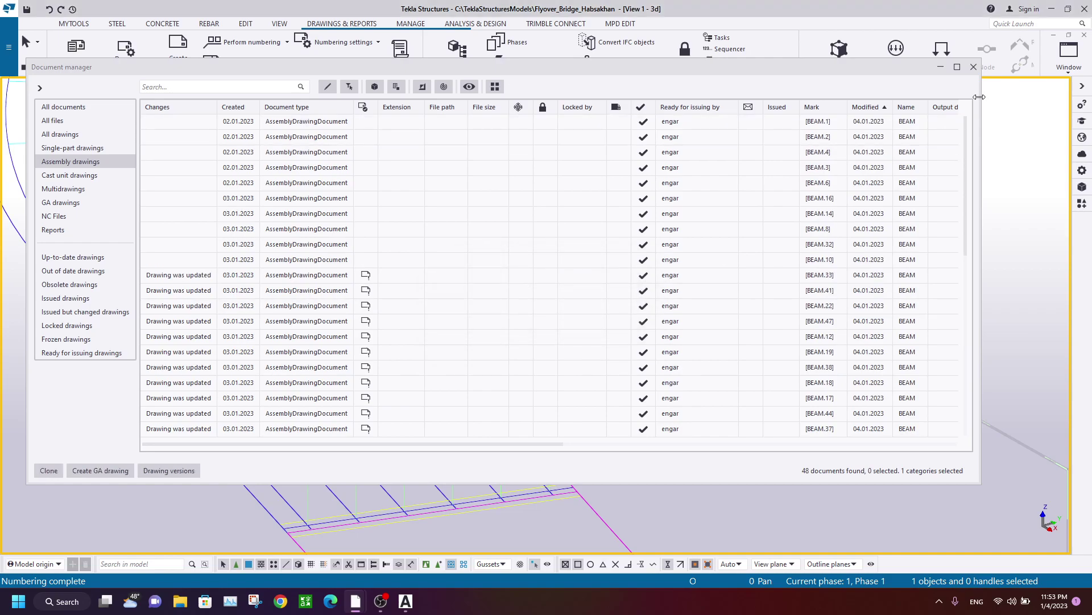
{"action": "left_click", "coordinate": [973, 67]}
Create an assembly drawing of a cross-frame in the straight end span and open it
{"action": "scroll", "coordinate": [375, 251], "scroll_direction": "up", "scroll_amount": 10}
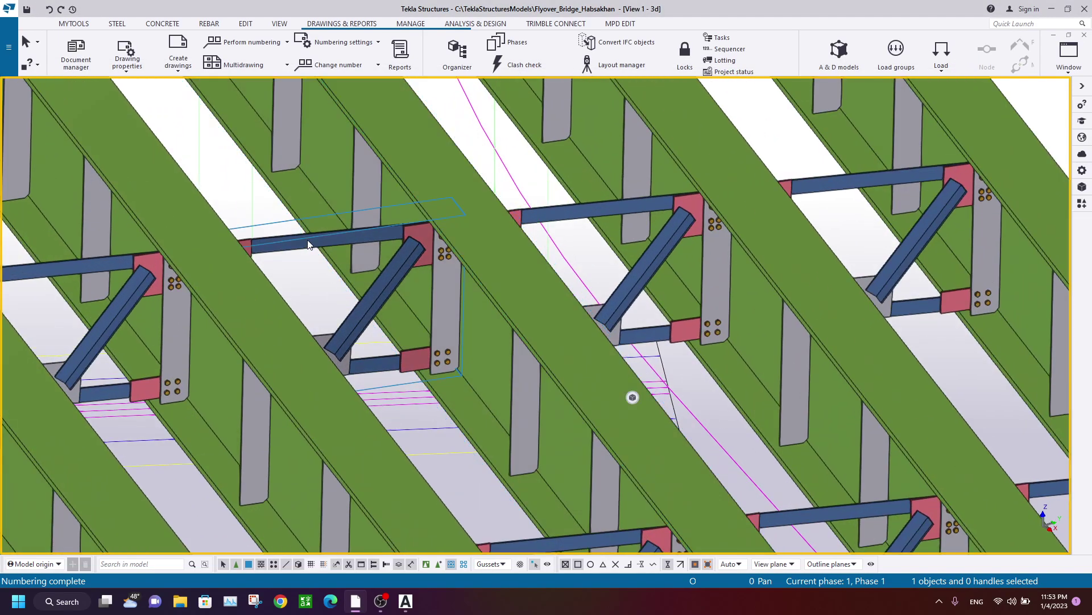
{"action": "right_click", "coordinate": [307, 243]}
{"action": "left_click", "coordinate": [251, 183]}
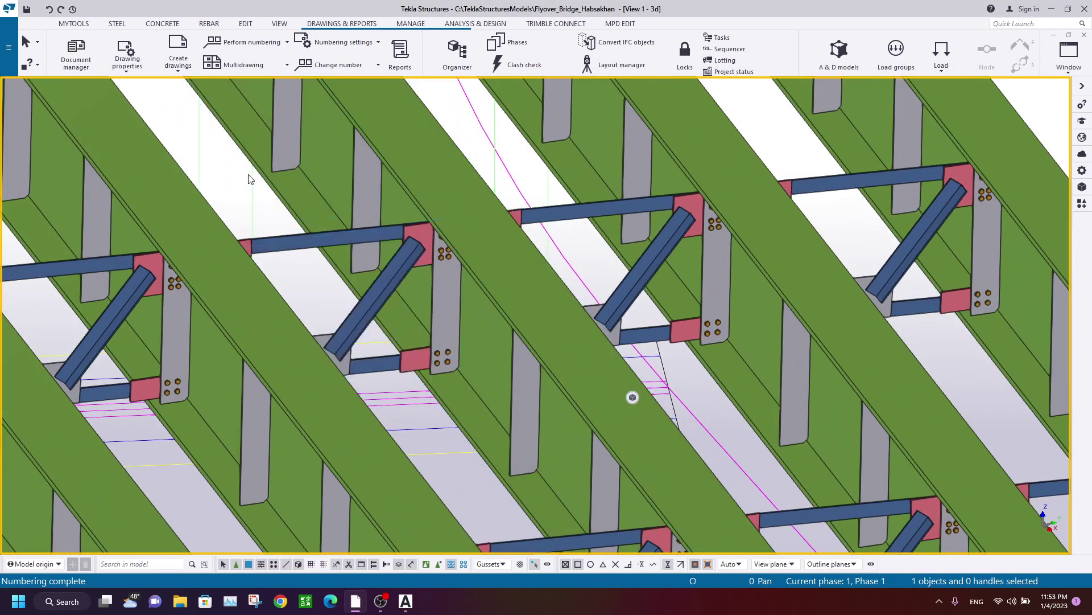
{"action": "right_click", "coordinate": [308, 244]}
{"action": "mouse_move", "coordinate": [401, 418]}
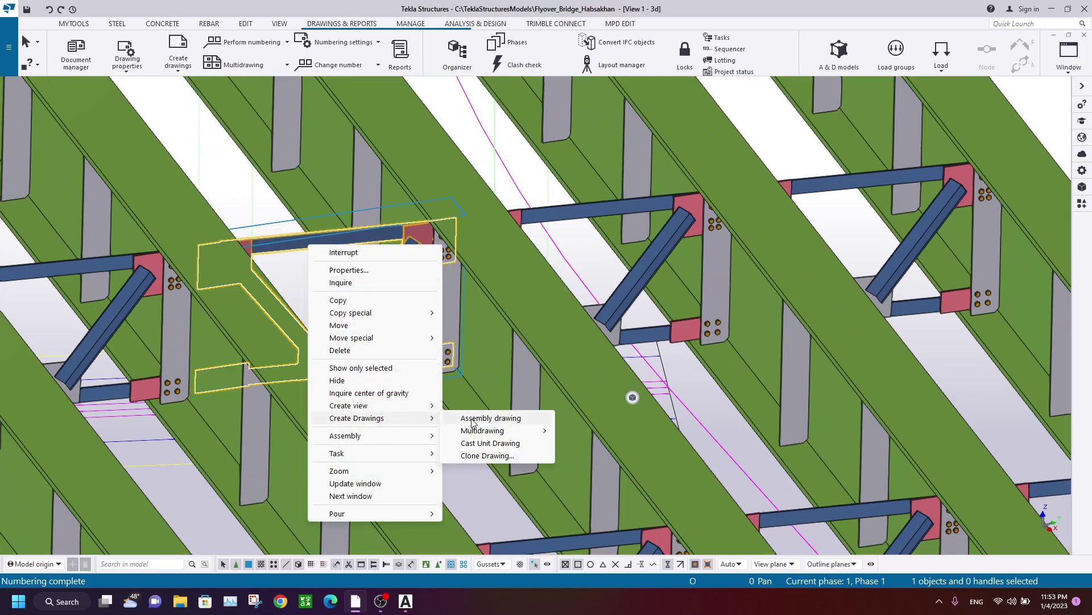
{"action": "left_click", "coordinate": [485, 419]}
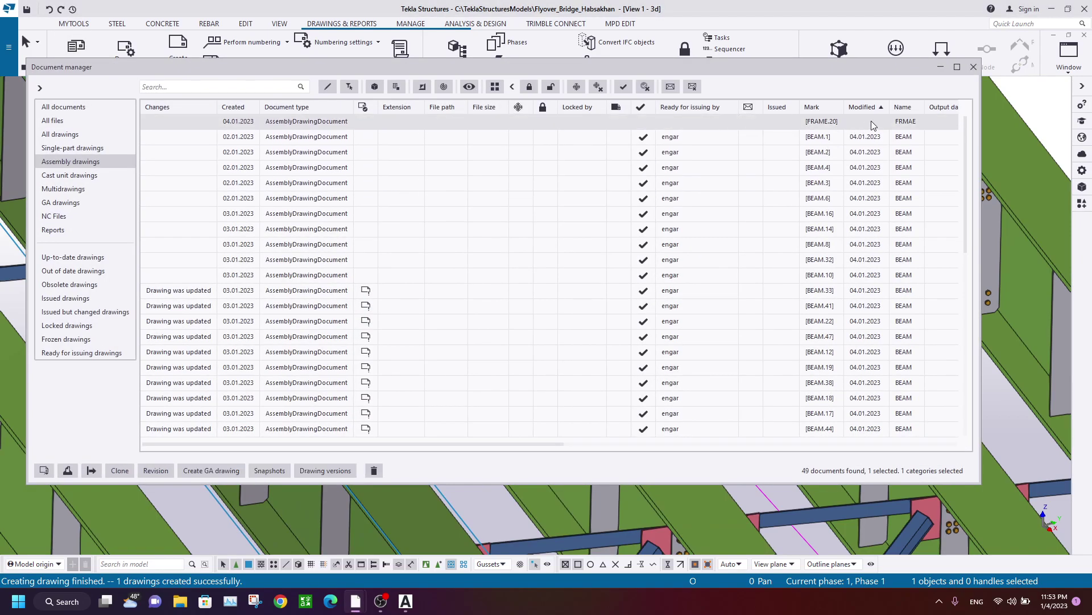
{"action": "left_click", "coordinate": [972, 67]}
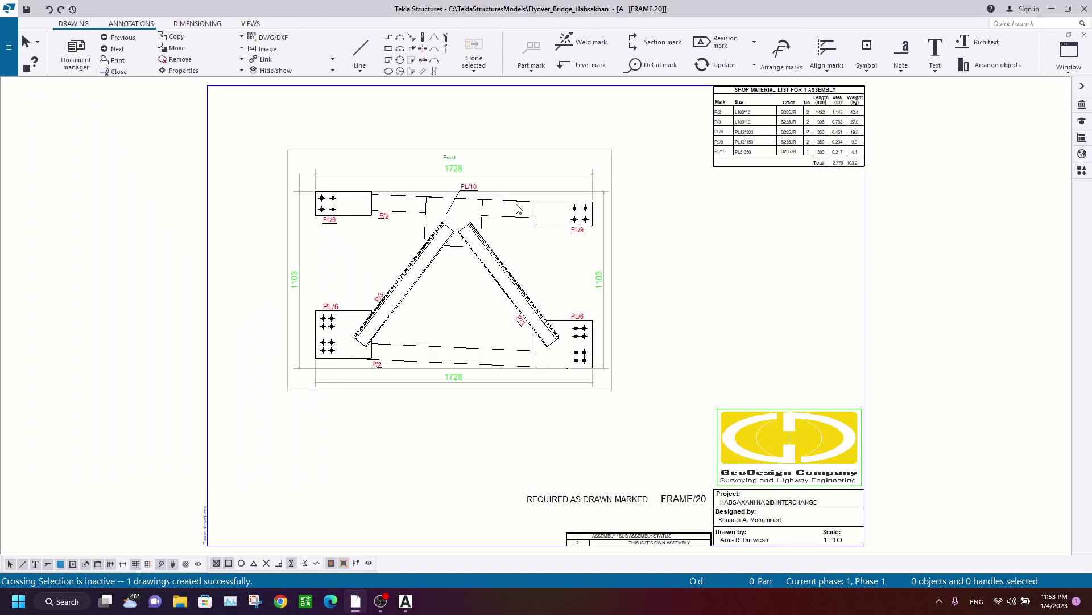
Examine the orientation of the cross-frame's front view in the new drawing, then close drawing mode
{"action": "middle_click_drag", "start_coordinate": [622, 289], "coordinate": [491, 257]}
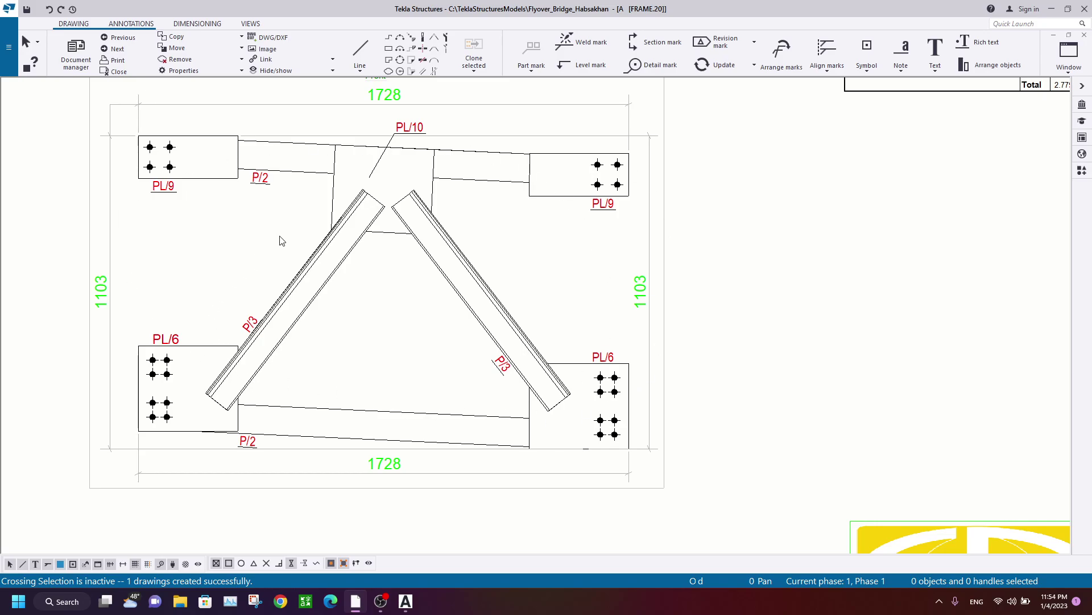
{"action": "scroll", "coordinate": [280, 241], "scroll_direction": "up", "scroll_amount": 3}
{"action": "scroll", "coordinate": [344, 262], "scroll_direction": "down", "scroll_amount": 3}
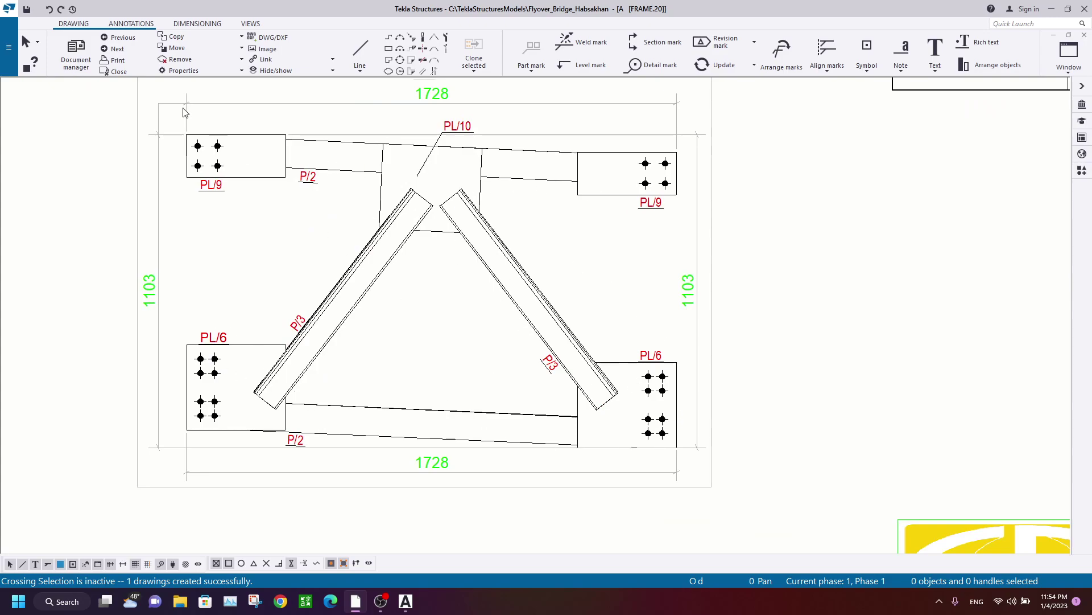
{"action": "left_click", "coordinate": [8, 47]}
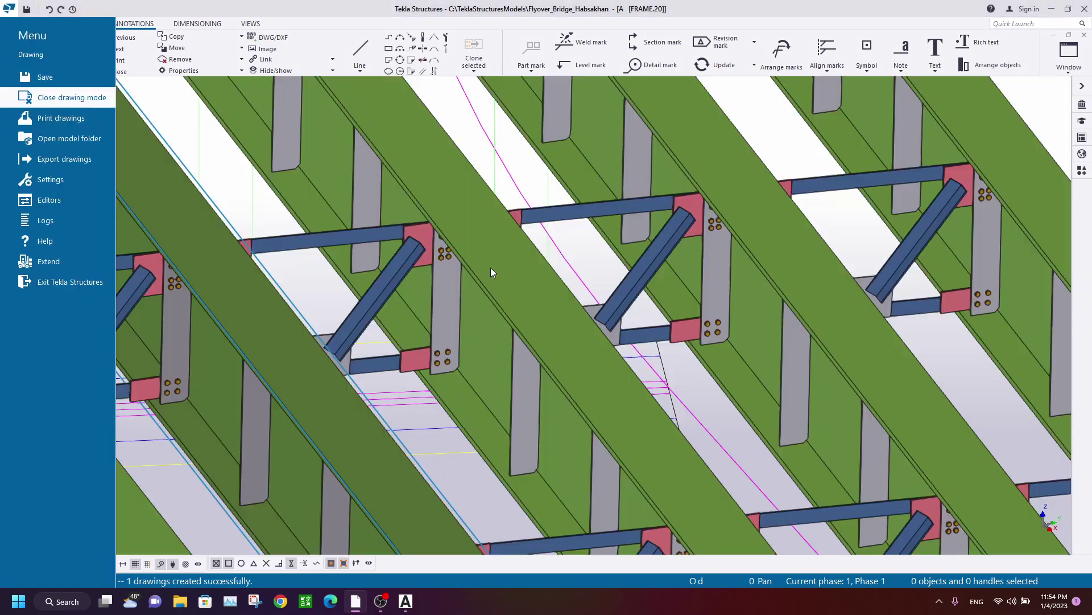
Examine the cross-frames along the opposite straight span and the start of the curve
{"action": "scroll", "coordinate": [491, 267], "scroll_direction": "down", "scroll_amount": 4}
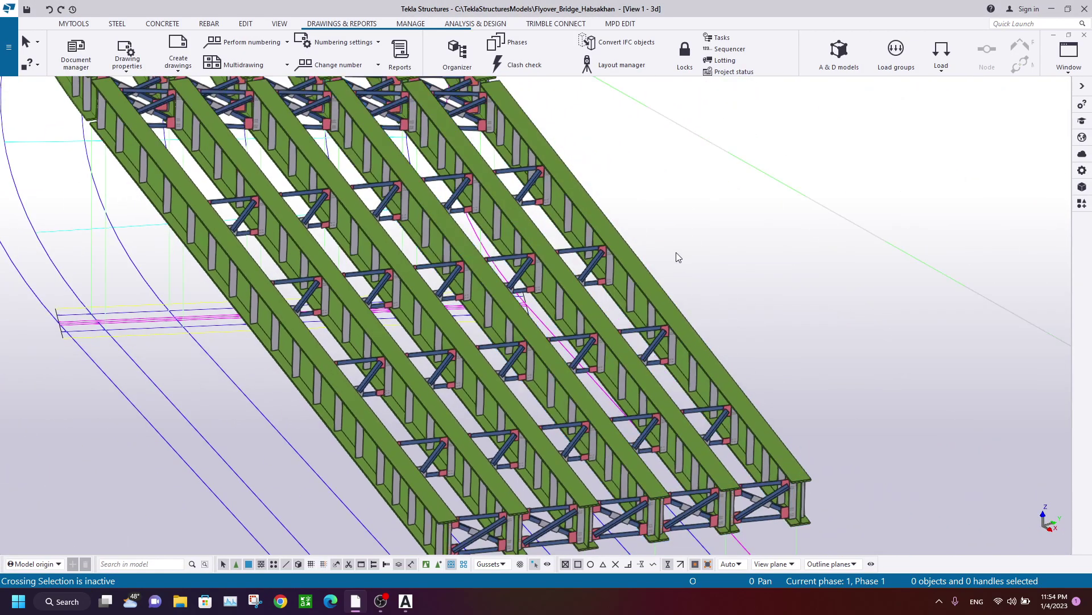
{"action": "scroll", "coordinate": [659, 250], "scroll_direction": "down", "scroll_amount": 3}
{"action": "middle_click_drag", "start_coordinate": [613, 298], "coordinate": [572, 296], "text": "ctrl"}
{"action": "scroll", "coordinate": [524, 277], "scroll_direction": "down", "scroll_amount": 5}
{"action": "scroll", "coordinate": [262, 233], "scroll_direction": "up", "scroll_amount": 4}
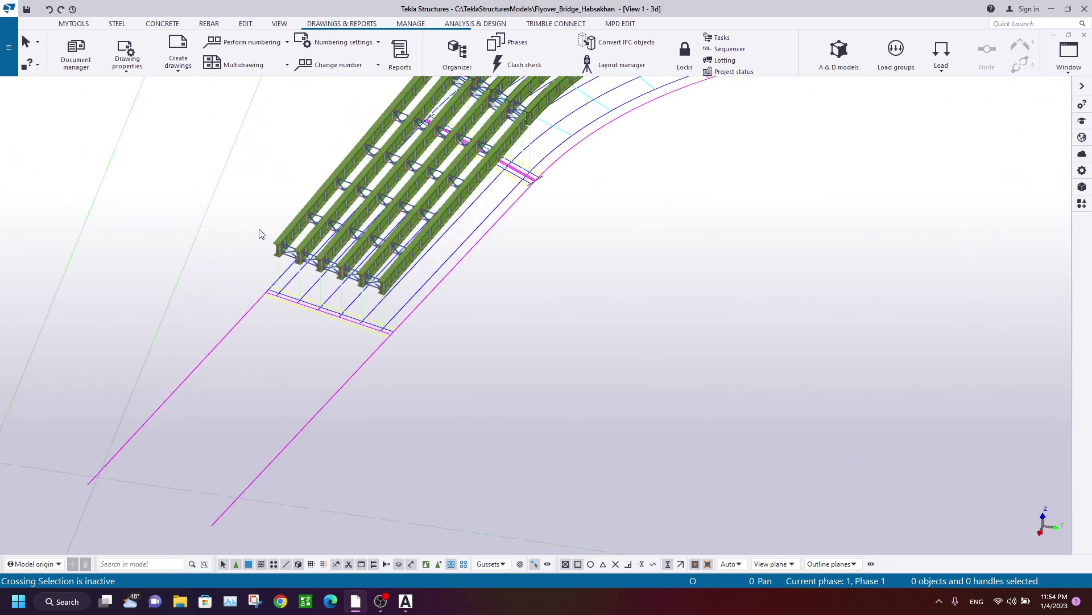
{"action": "middle_click_drag", "start_coordinate": [330, 152], "coordinate": [282, 276]}
{"action": "scroll", "coordinate": [381, 246], "scroll_direction": "up", "scroll_amount": 1}
{"action": "scroll", "coordinate": [352, 175], "scroll_direction": "up", "scroll_amount": 1}
{"action": "scroll", "coordinate": [352, 179], "scroll_direction": "up", "scroll_amount": 1}
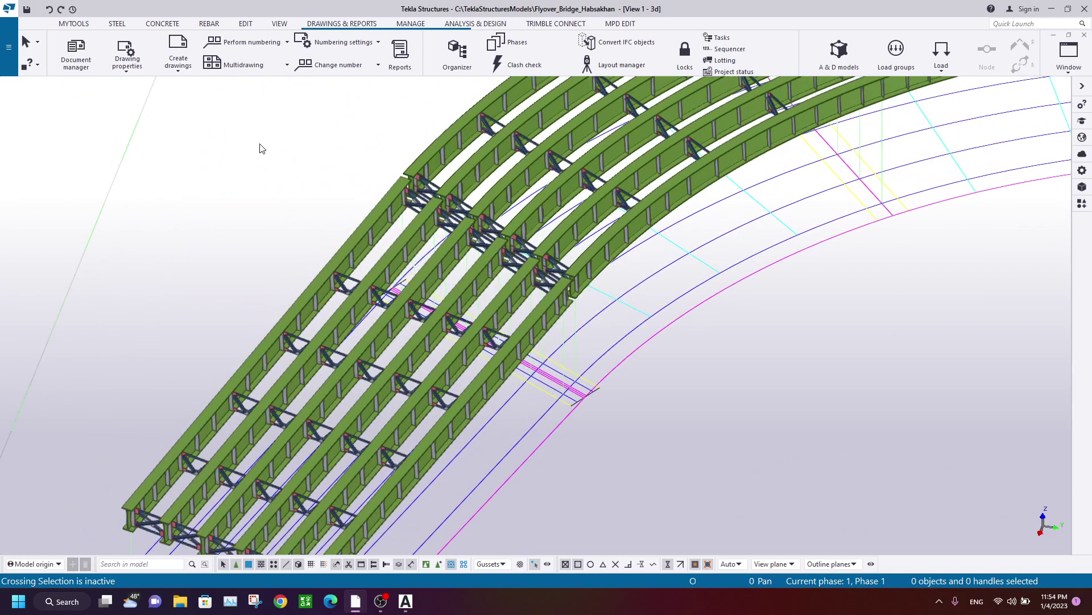